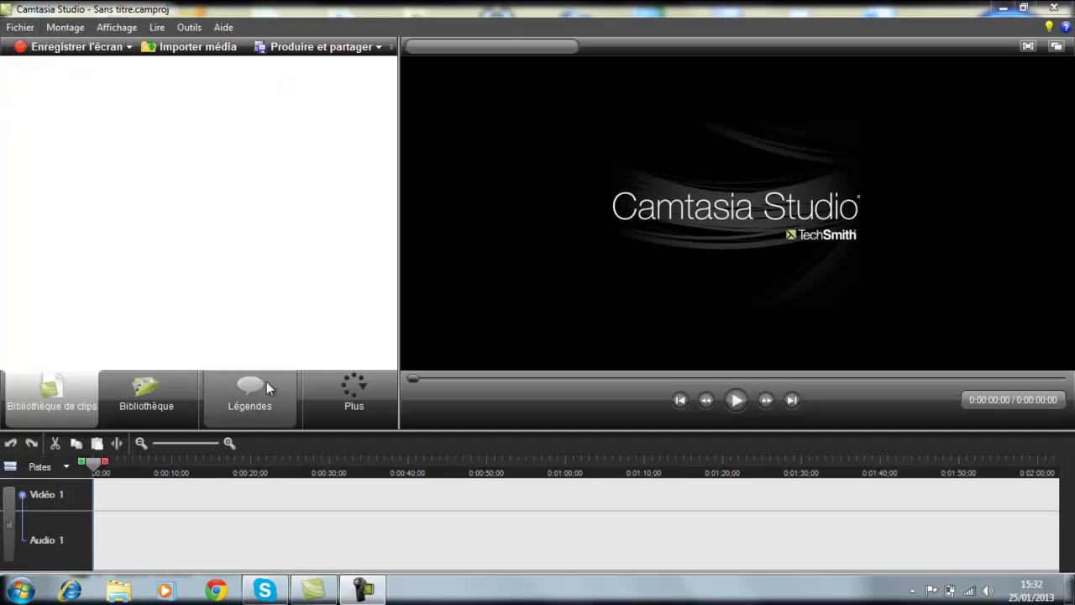
mouse_move(266, 381)
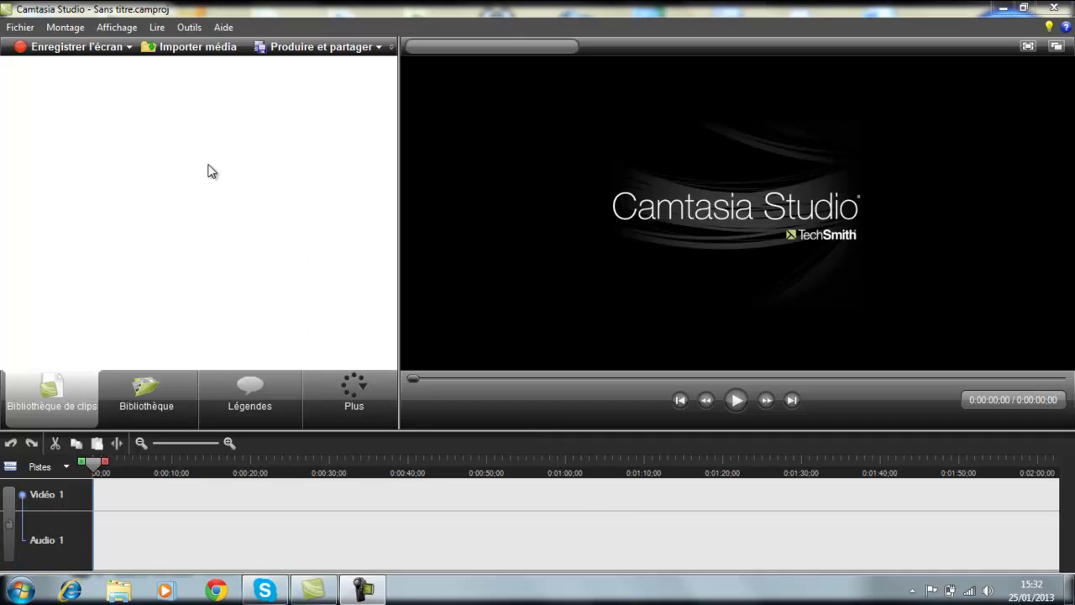
click(13, 28)
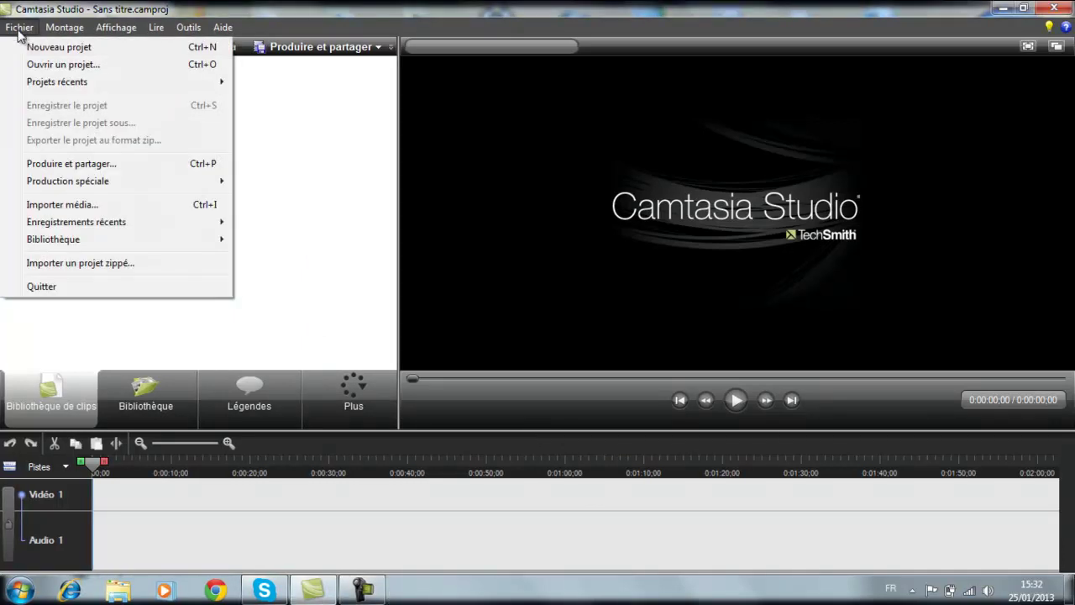
click(273, 118)
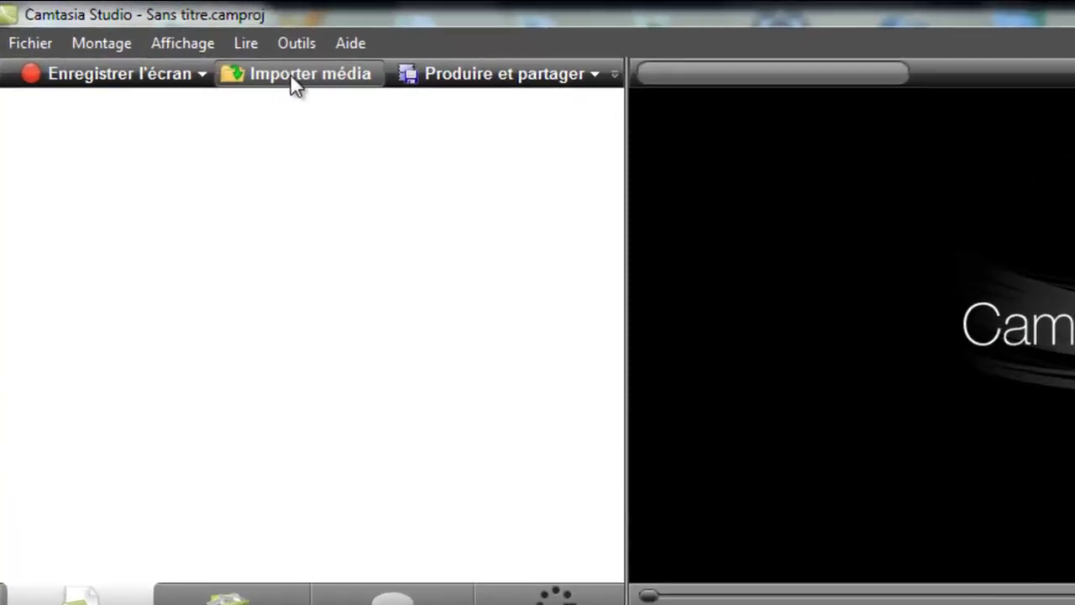
Import the capture-1 recording from the Camtasia Studio documents folder into the clip bin.
click(294, 75)
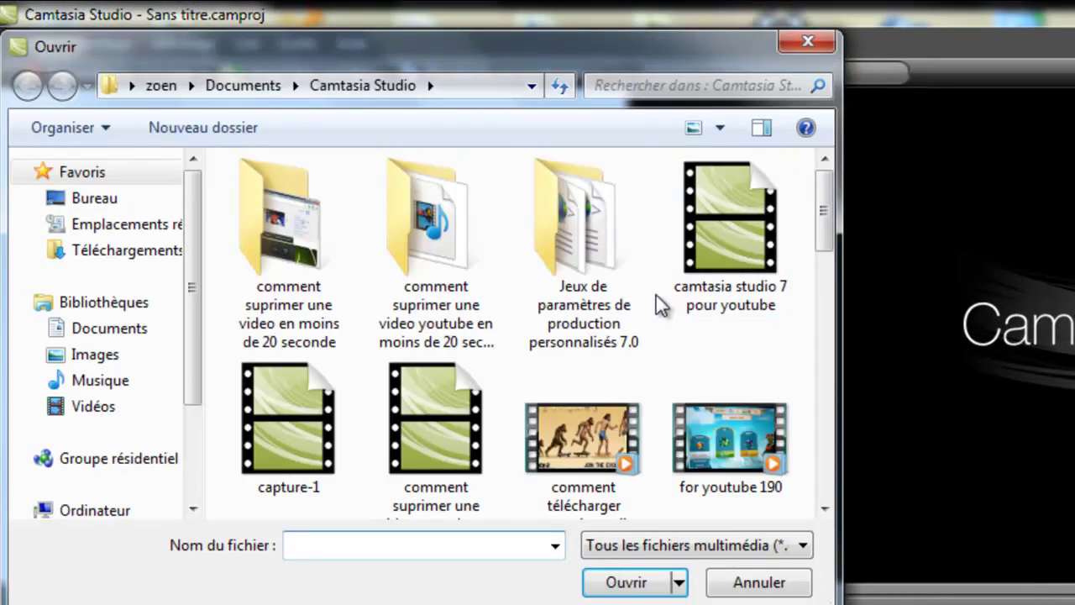
click(789, 370)
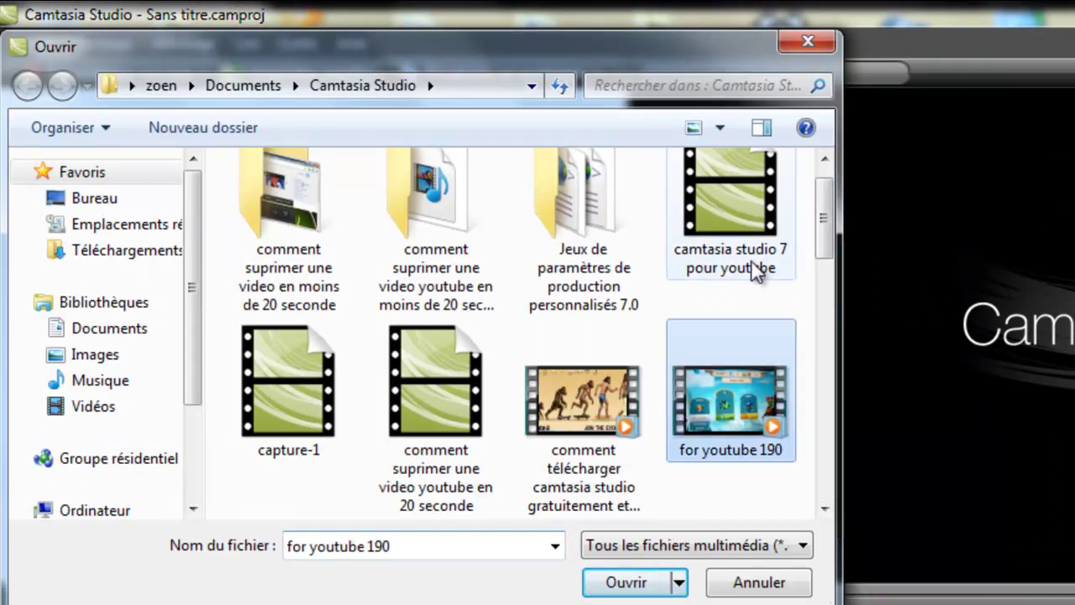
scroll(814, 270, down, 3)
scroll(813, 271, down, 3)
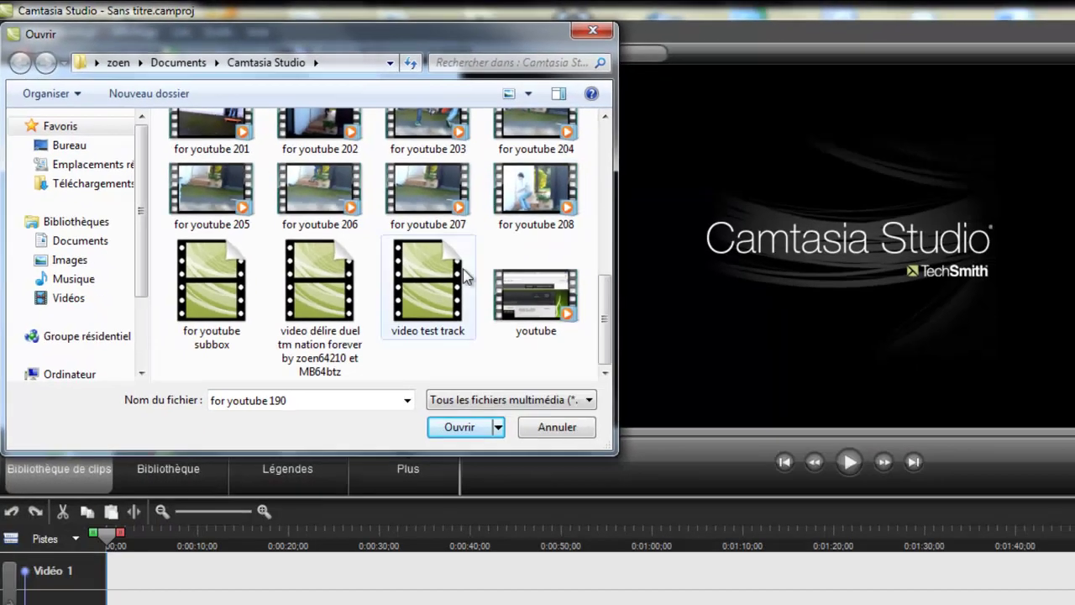
scroll(354, 263, up, 6)
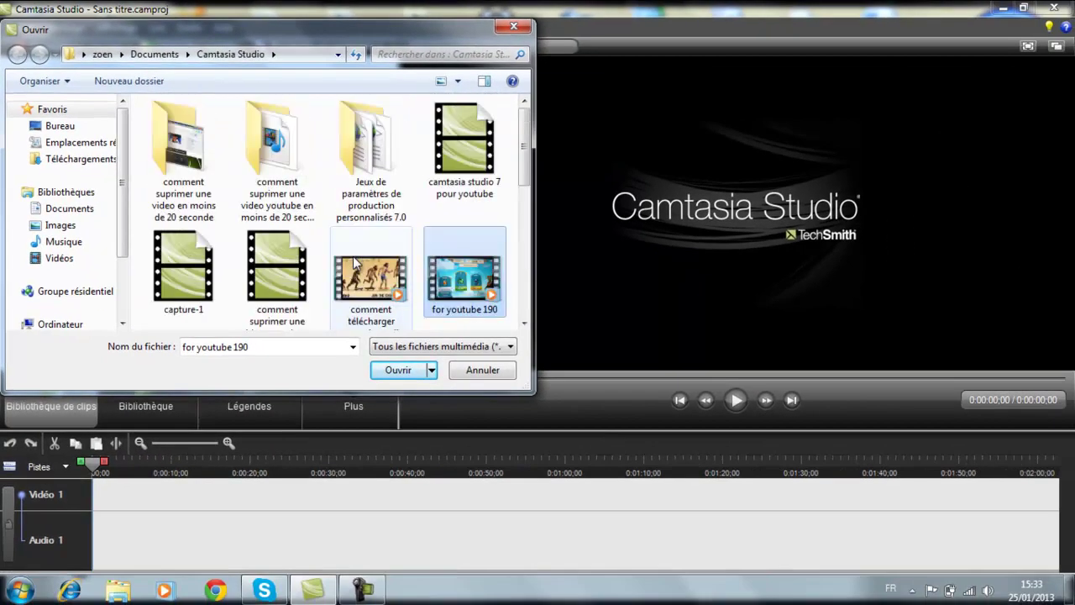
double_click(193, 279)
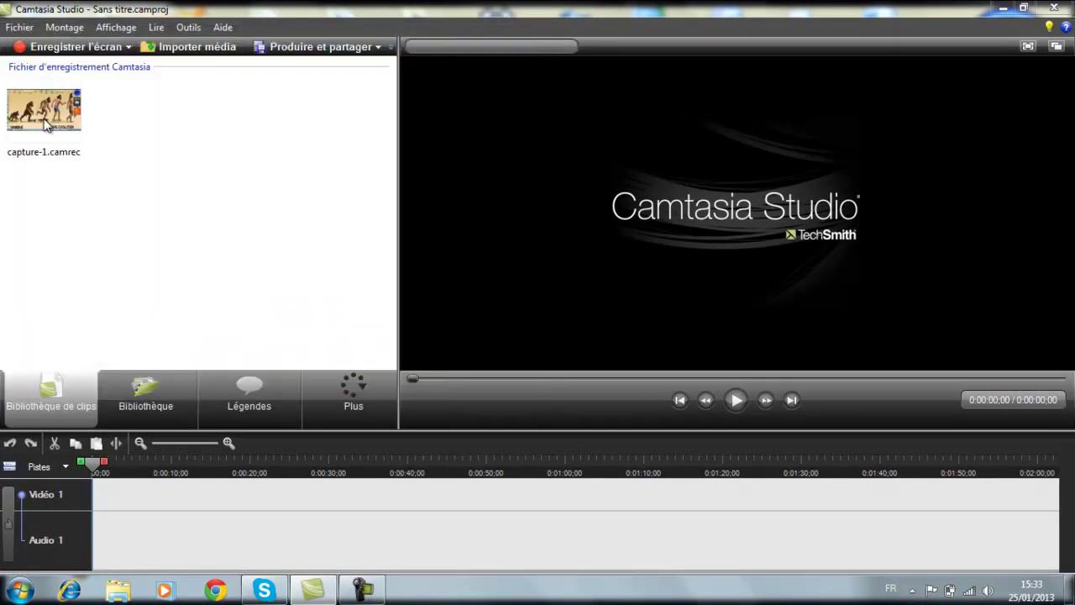
Place the capture-1.camrec recording at the very start of the timeline on the Vidéo 1 track.
click(69, 120)
click(111, 180)
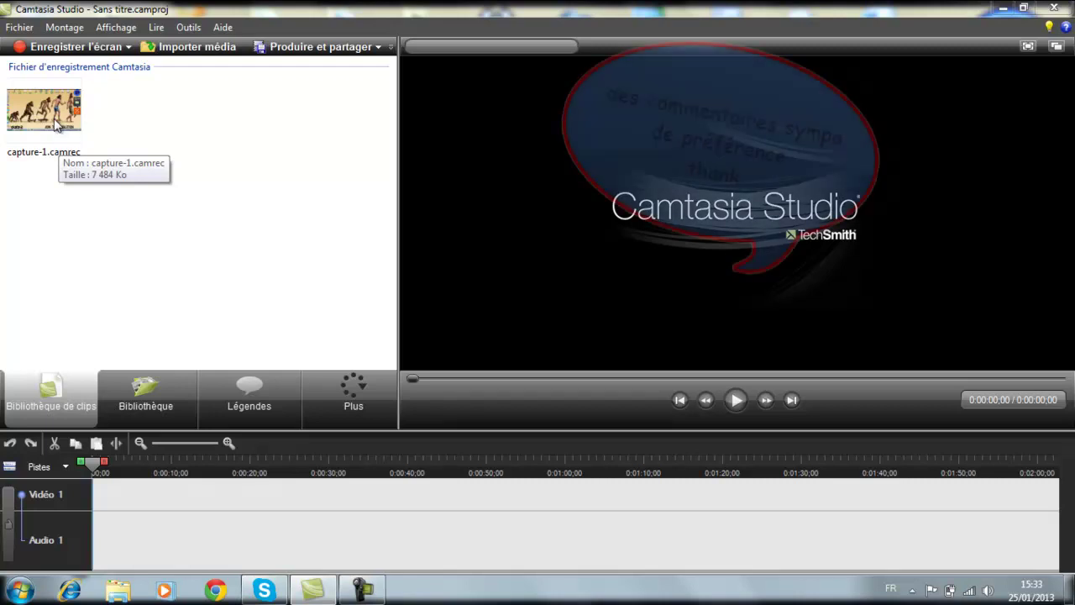
click(57, 123)
drag(57, 121, 88, 472)
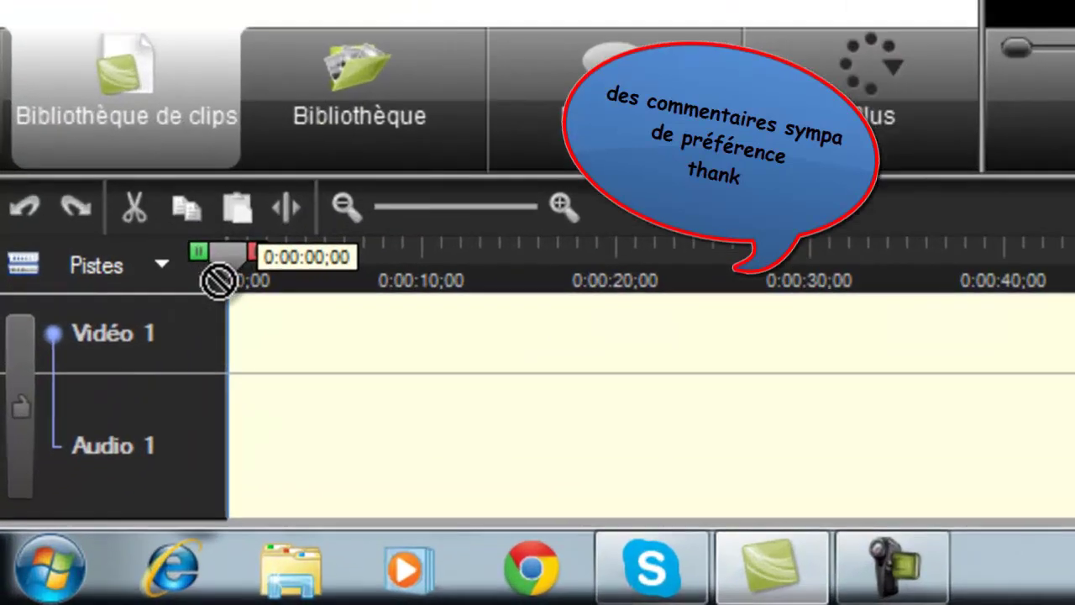
drag(217, 279, 220, 321)
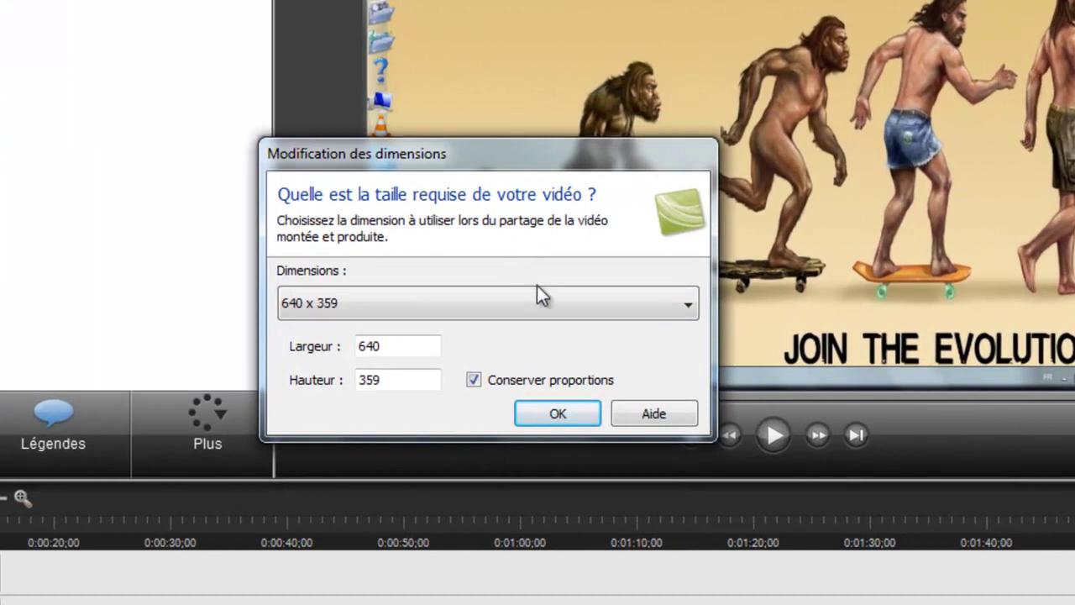
Set the project's video dimensions to the 1280 x 720 preset for YouTube et HD.
click(614, 307)
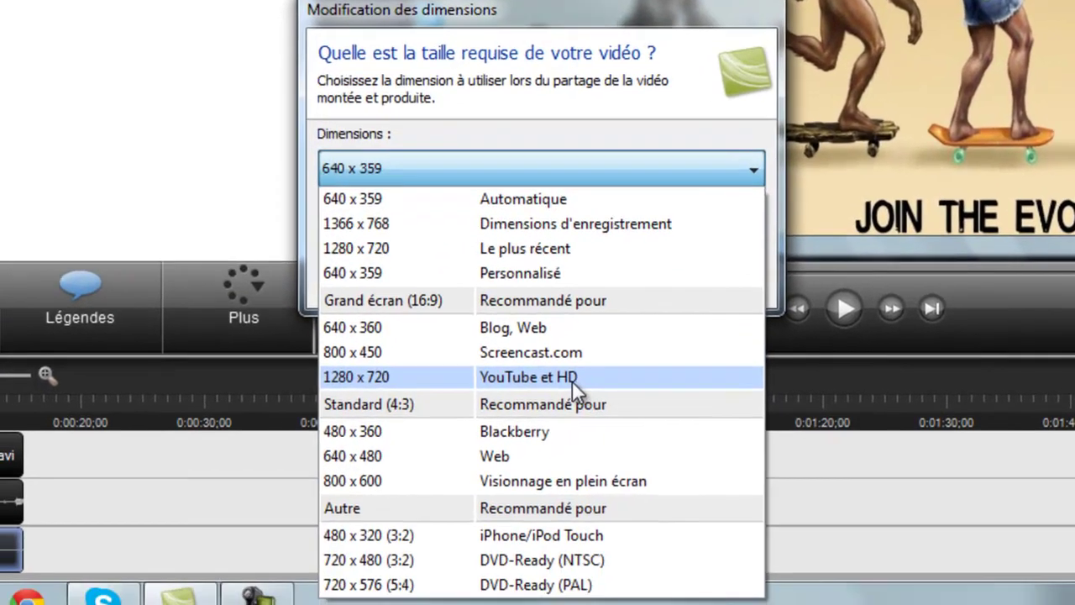
click(559, 420)
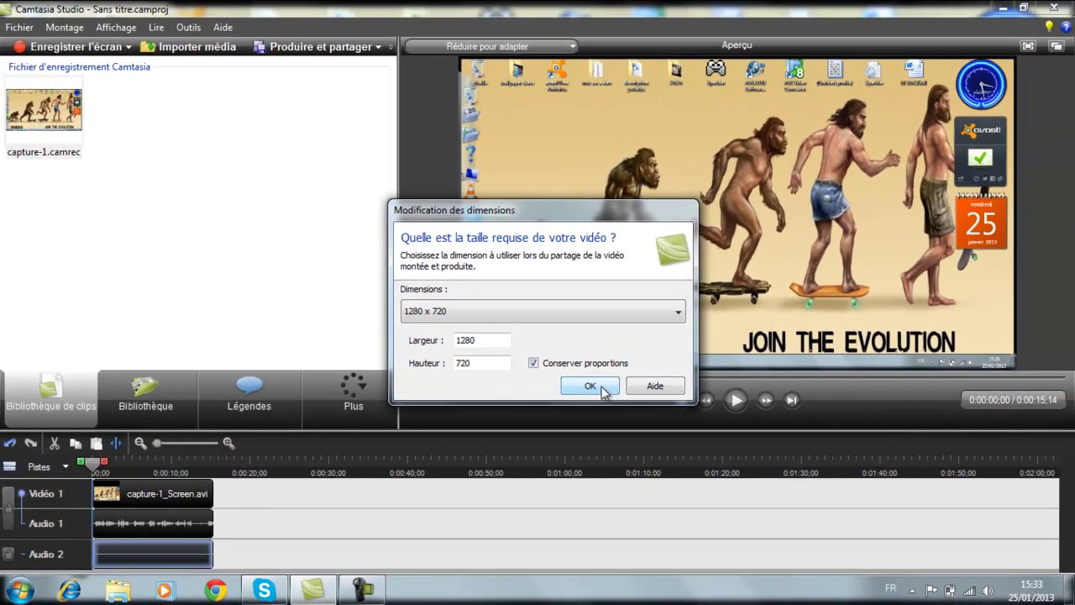
click(614, 285)
click(600, 388)
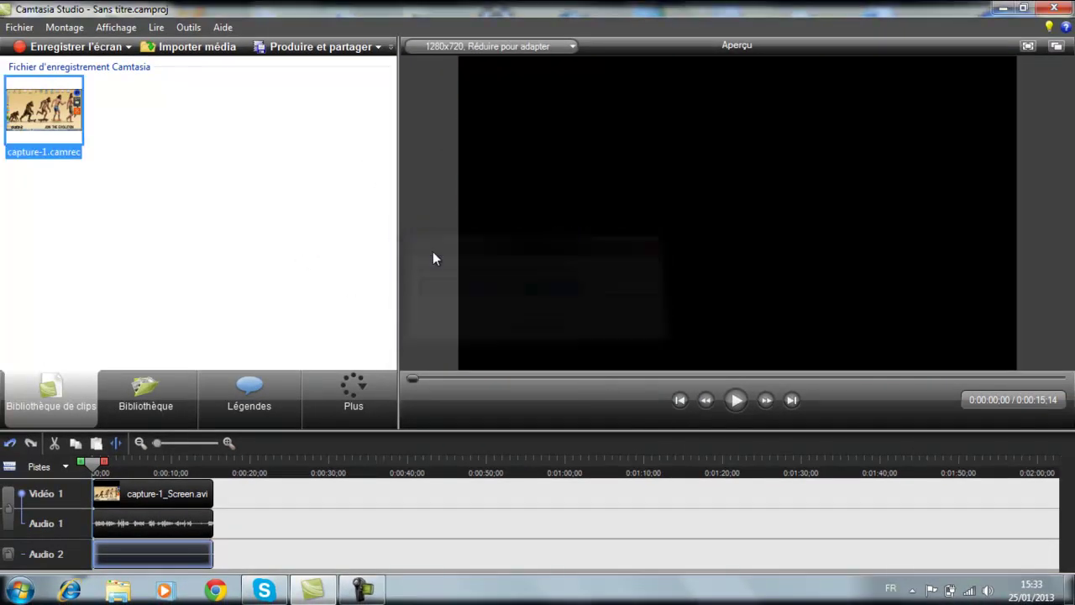
Preview the recording on the timeline and stop playback near its end.
click(312, 193)
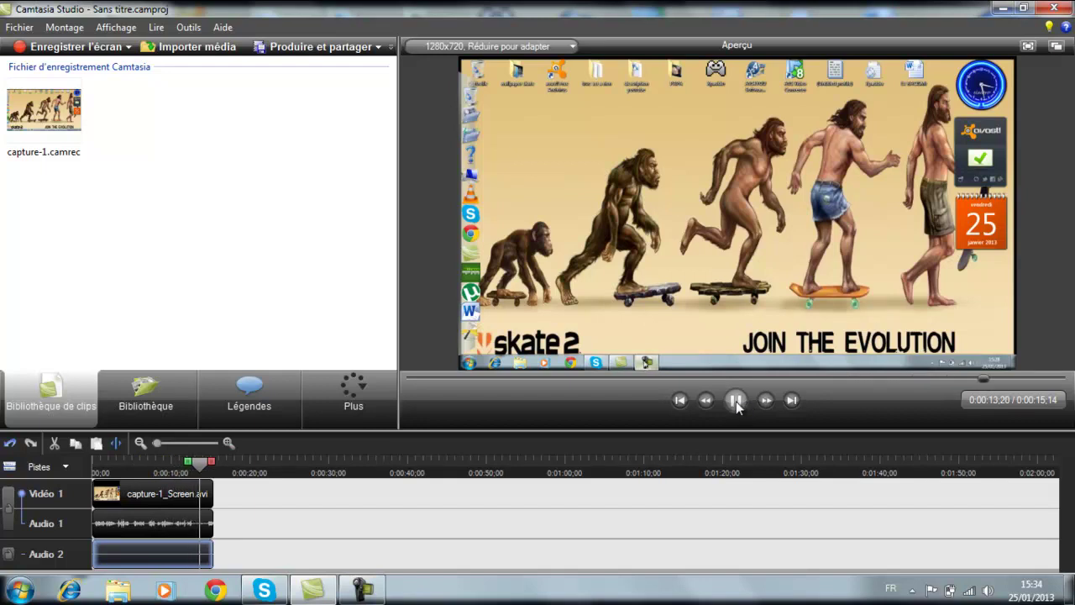
click(736, 401)
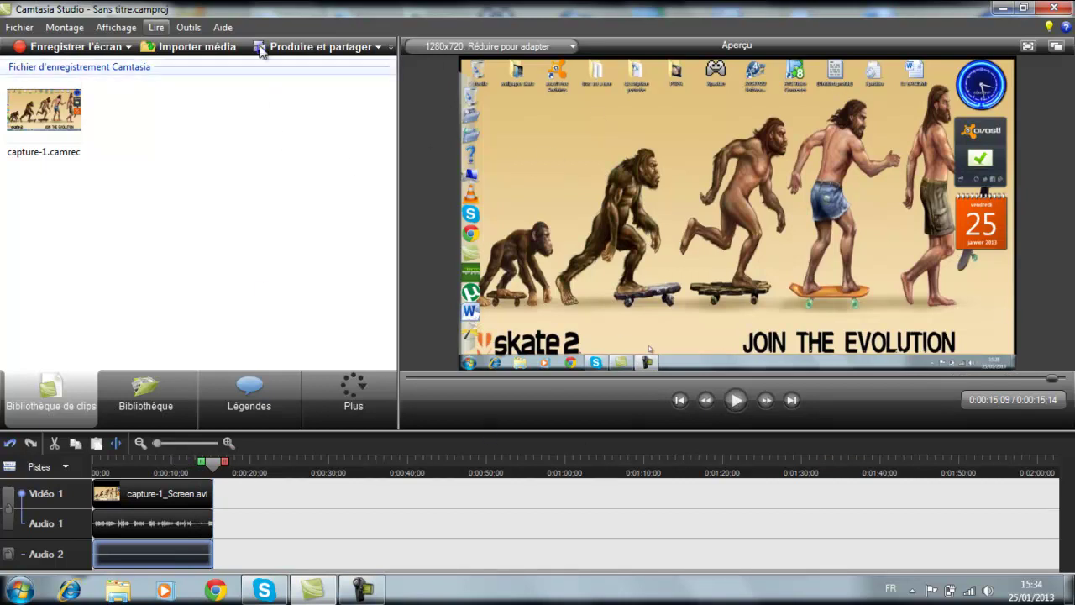
mouse_move(118, 381)
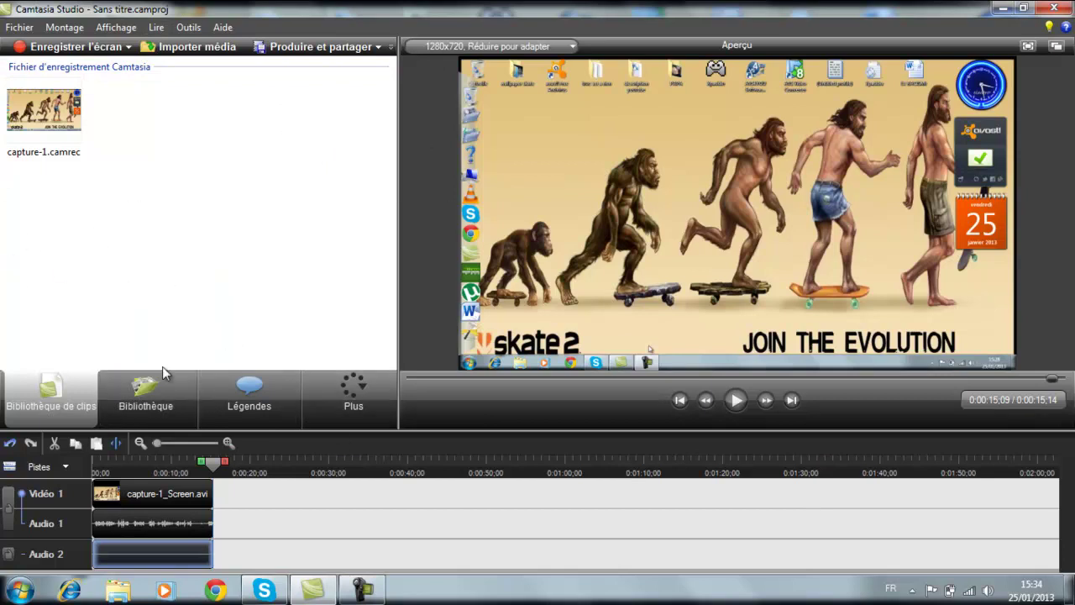
click(153, 403)
click(74, 390)
click(144, 388)
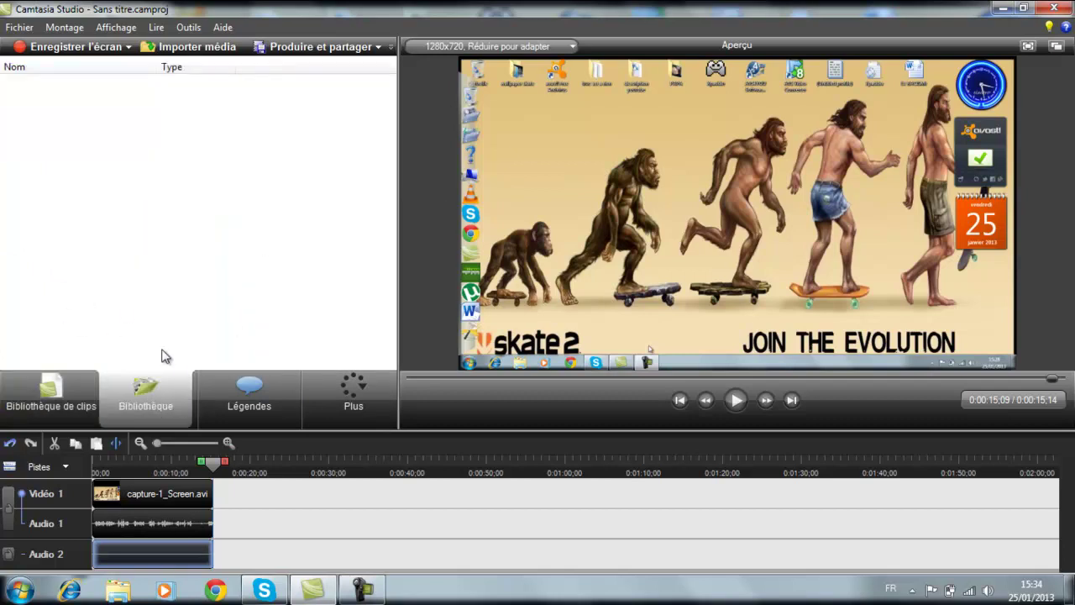
click(71, 392)
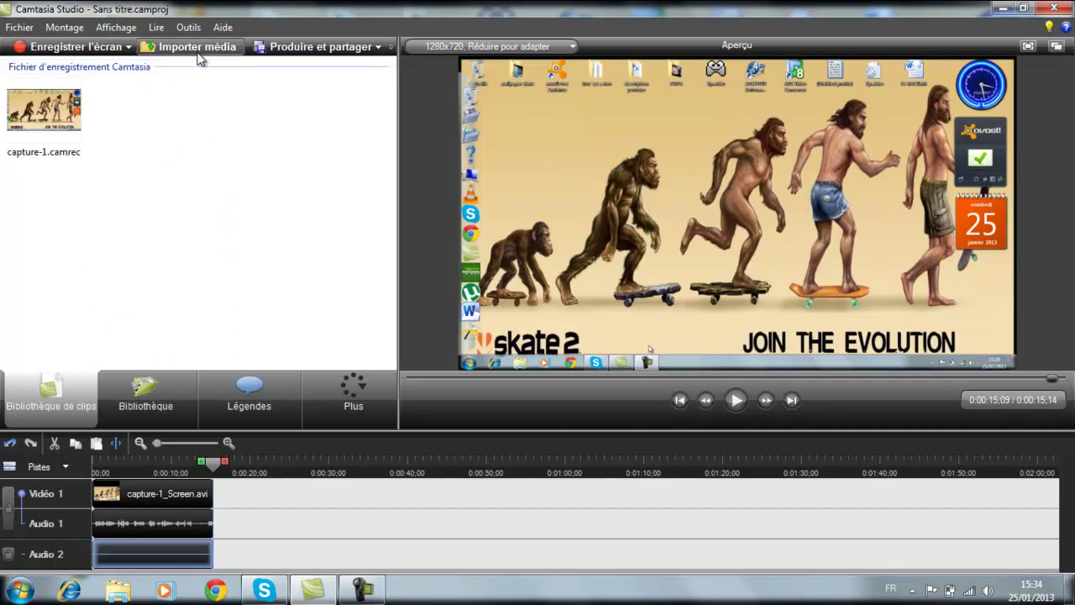
click(155, 385)
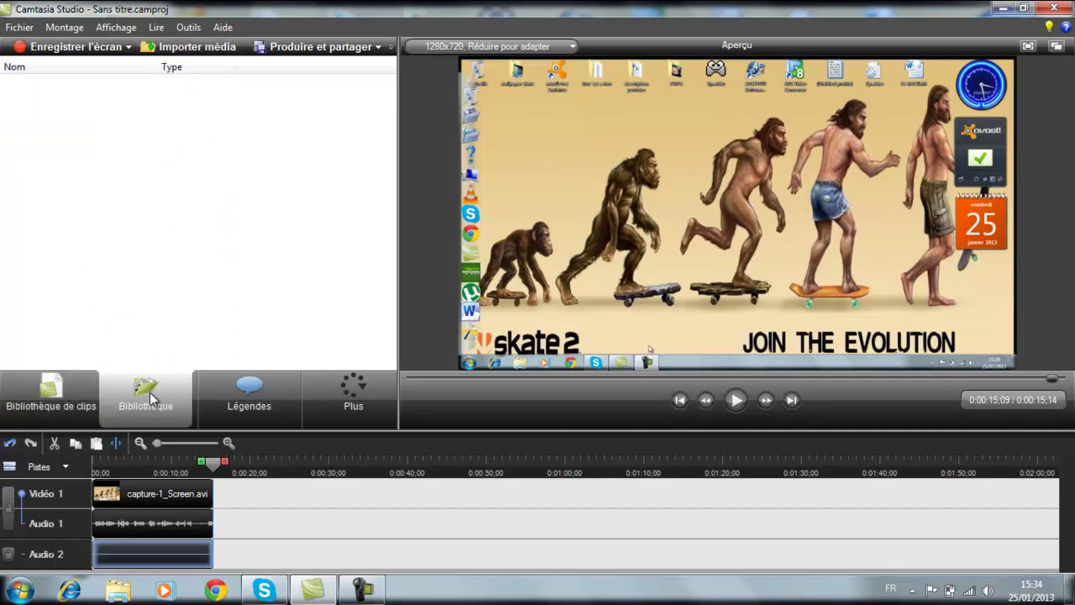
click(55, 410)
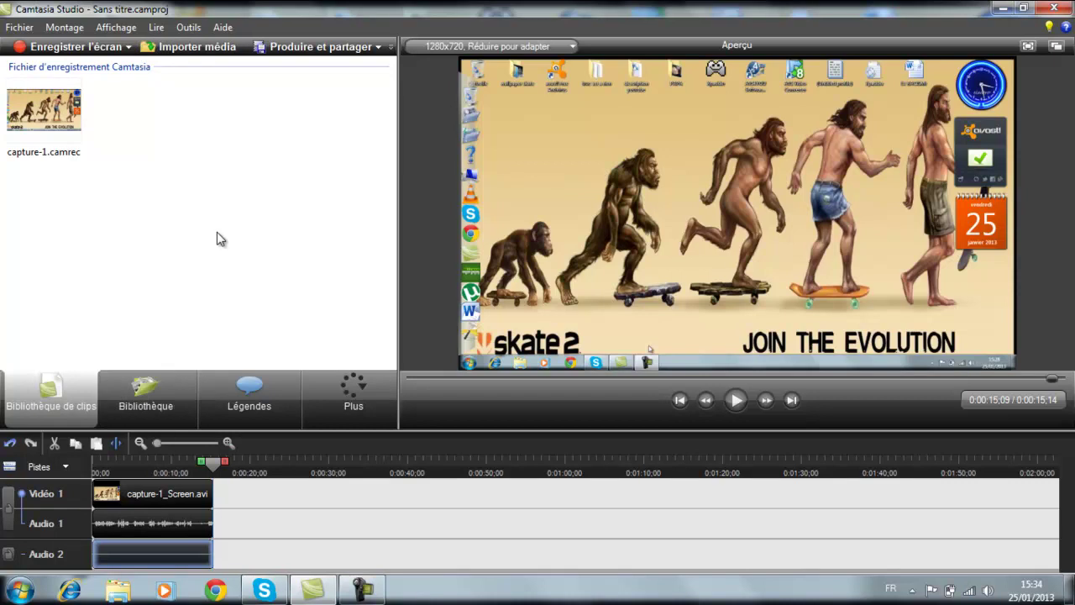
Import Kalimba from the Échantillons de musique folder and place it at the start of the Audio 2 track.
click(201, 47)
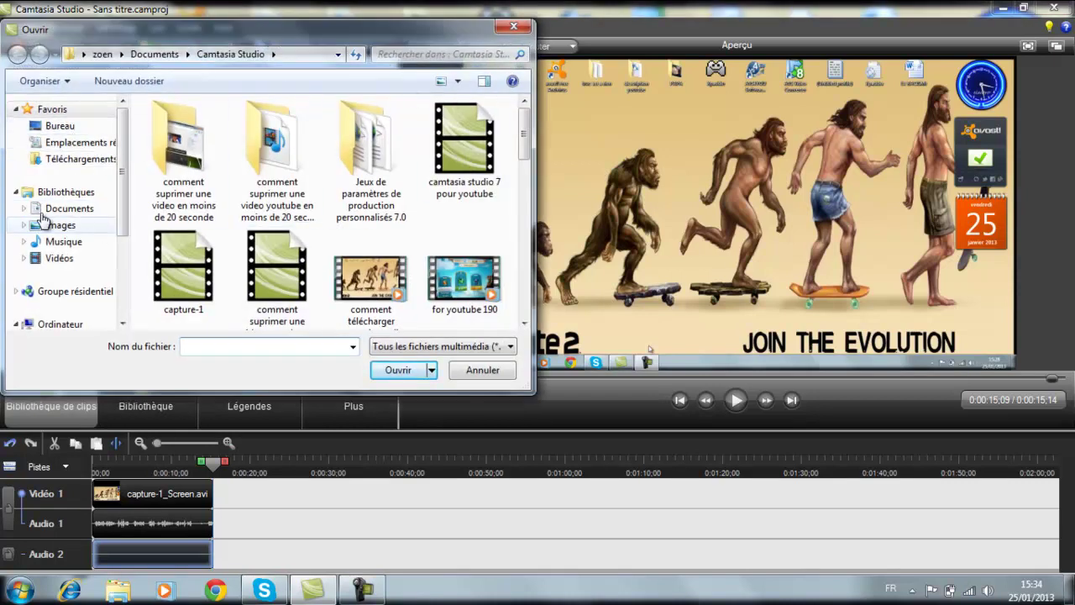
click(79, 241)
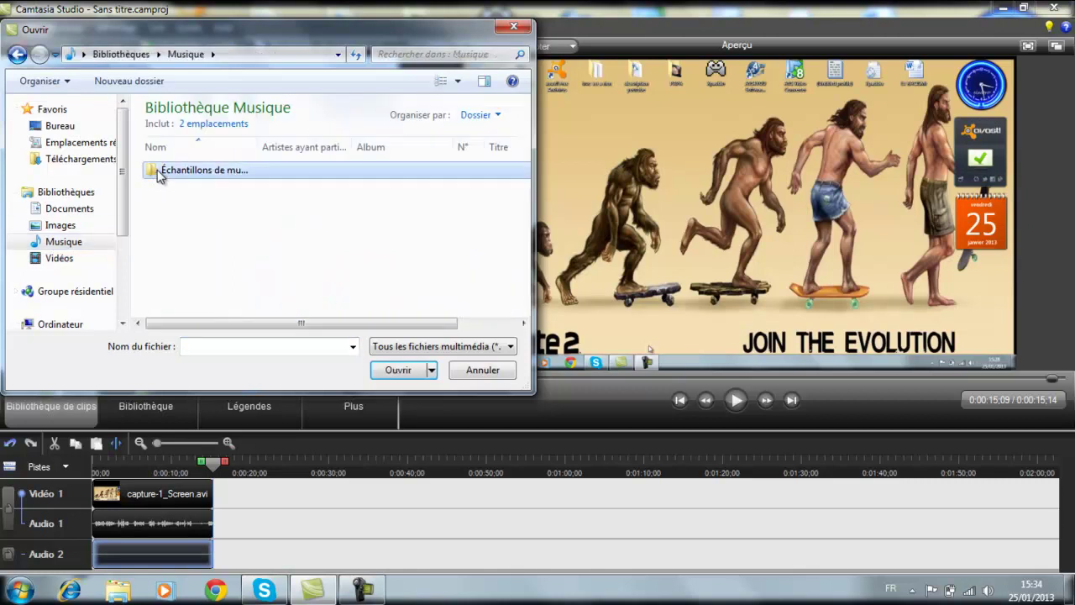
double_click(157, 173)
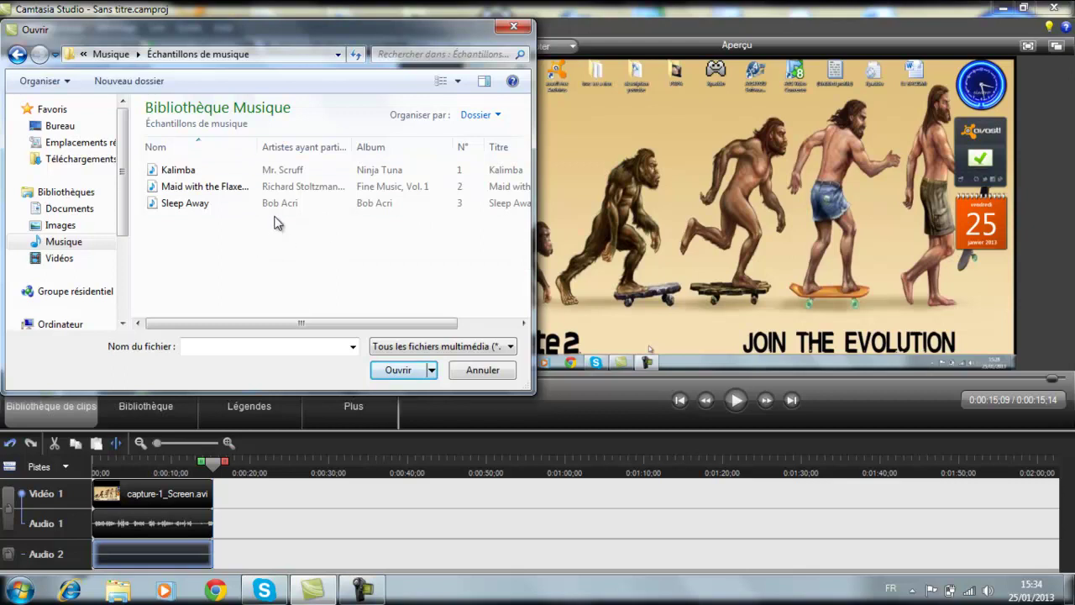
double_click(210, 172)
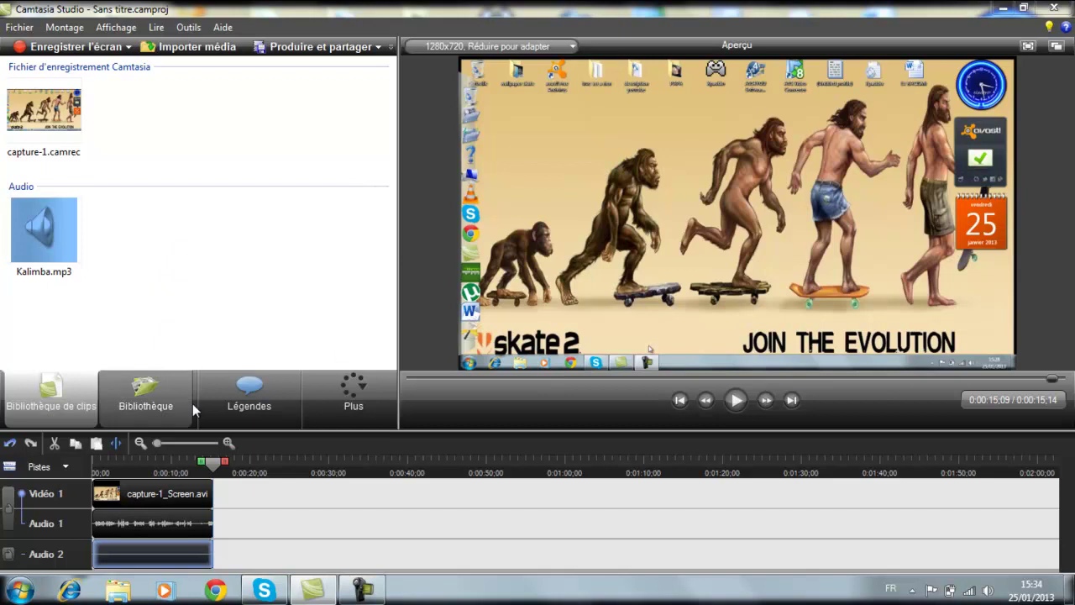
drag(43, 228, 93, 553)
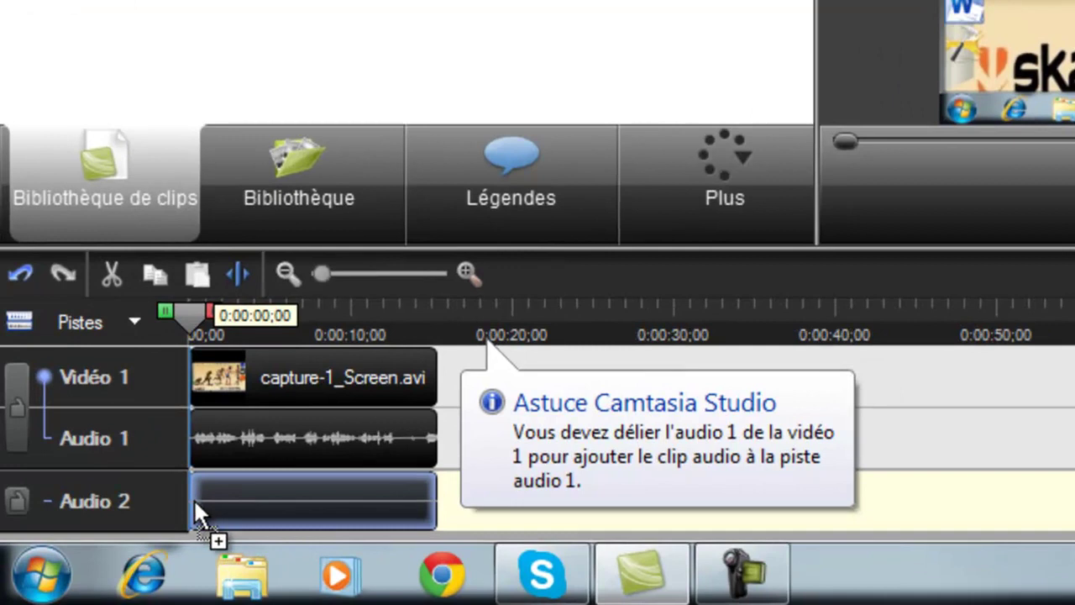
drag(193, 498, 196, 502)
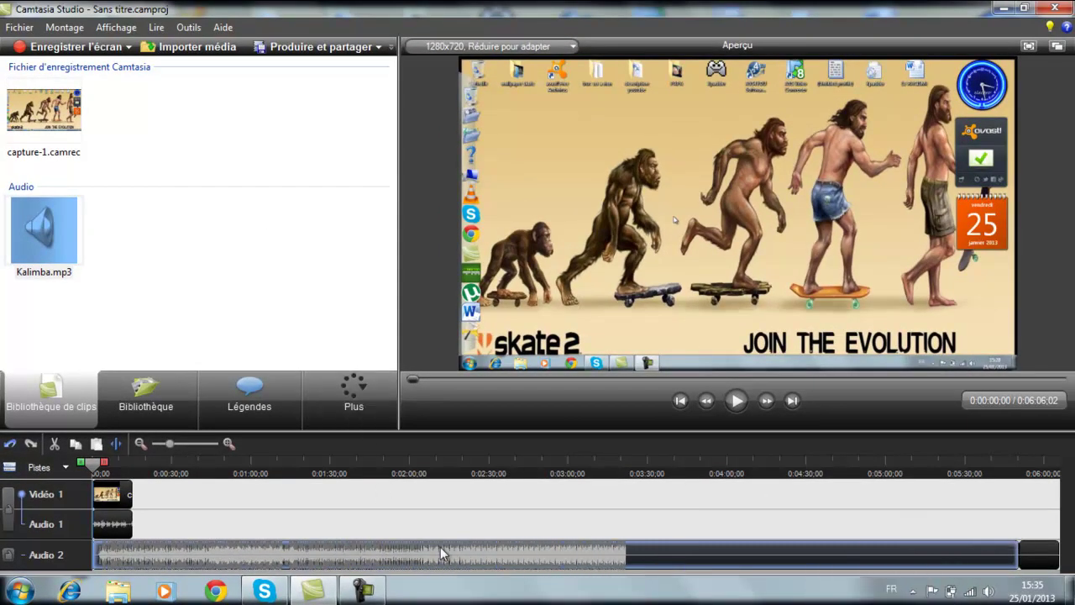
Play back the timeline with the added music, lowering the system volume during playback.
click(737, 402)
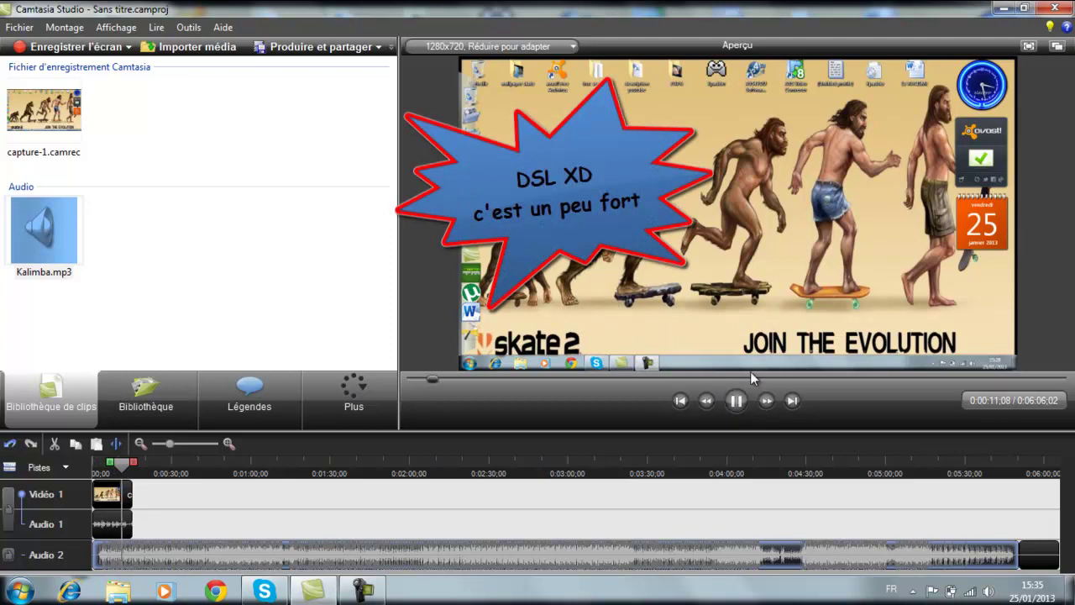
click(989, 591)
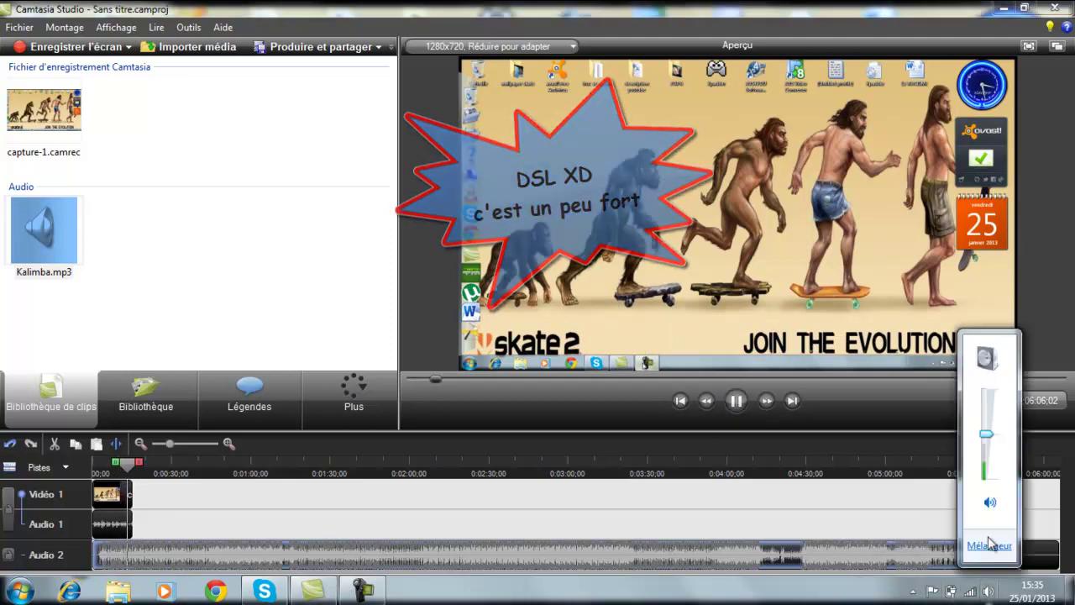
scroll(988, 561, down, 10)
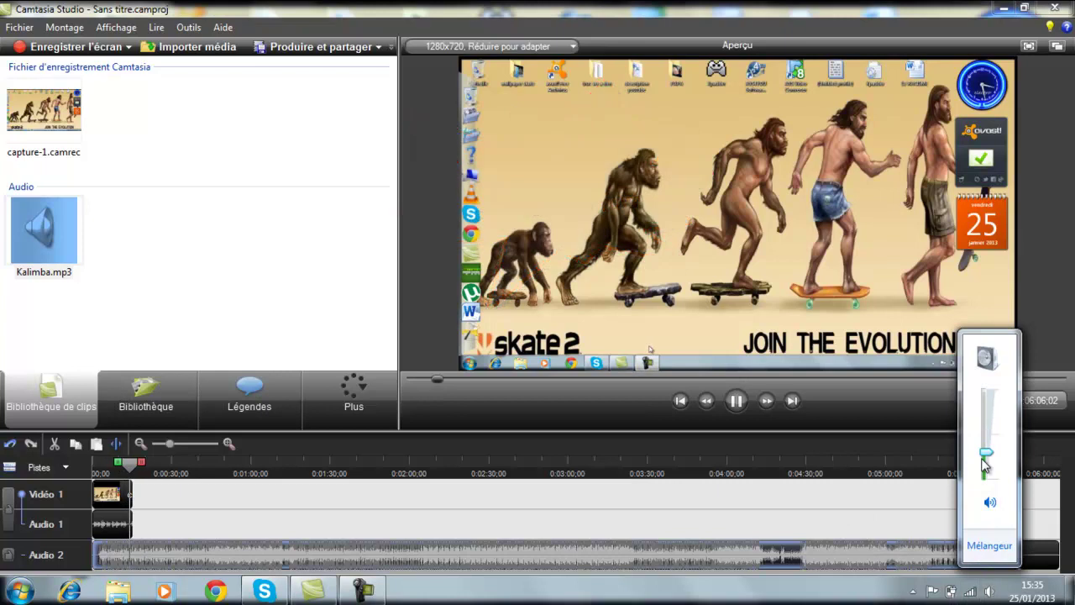
click(336, 288)
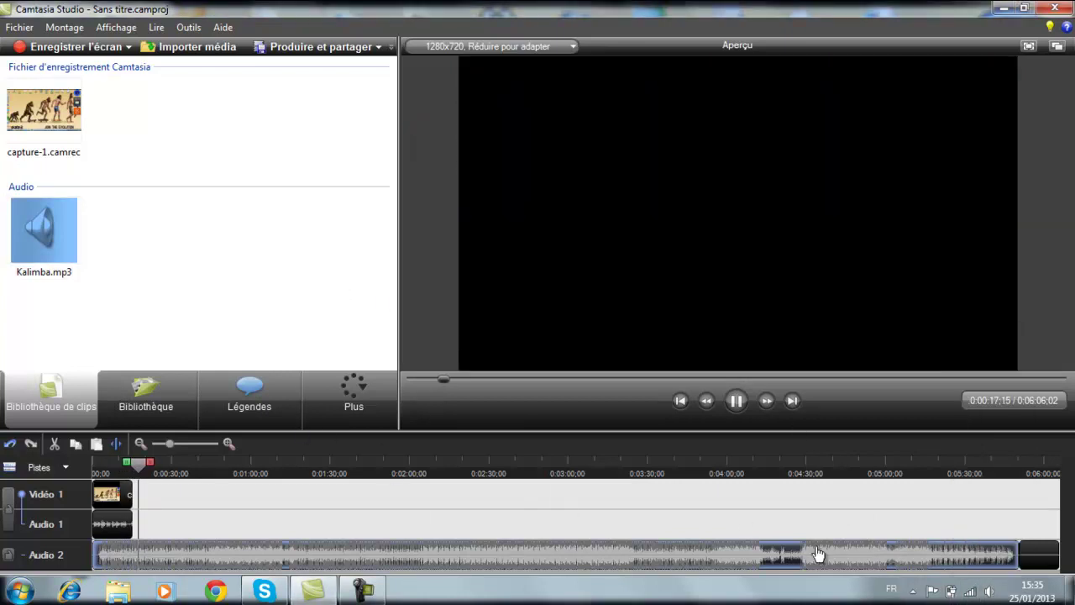
click(736, 403)
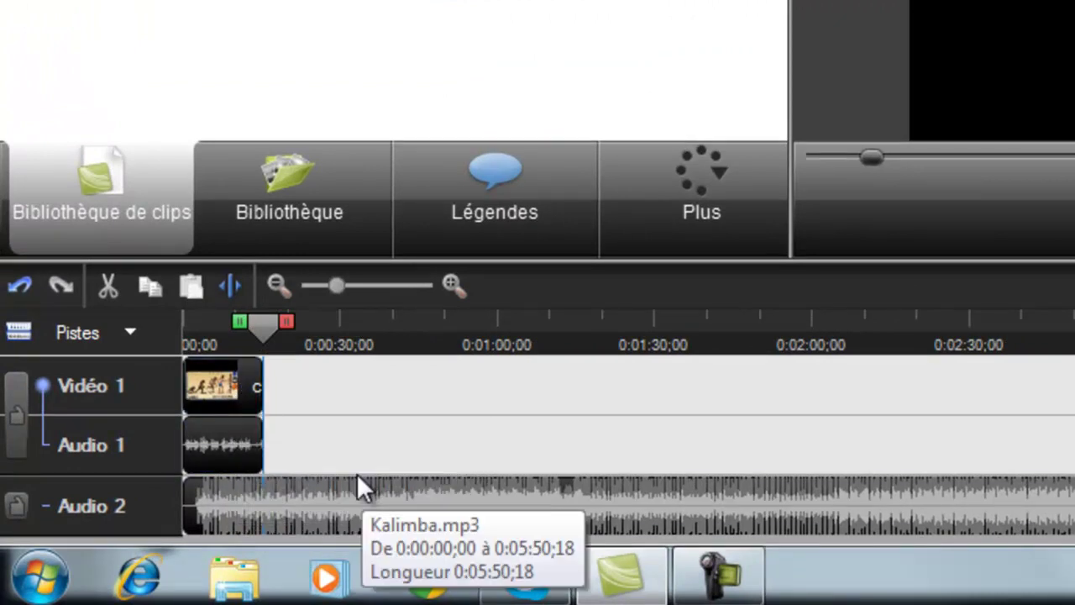
Lock the linked Vidéo 1 and Audio 1 tracks so only the music track stays editable.
click(217, 457)
right_click(217, 458)
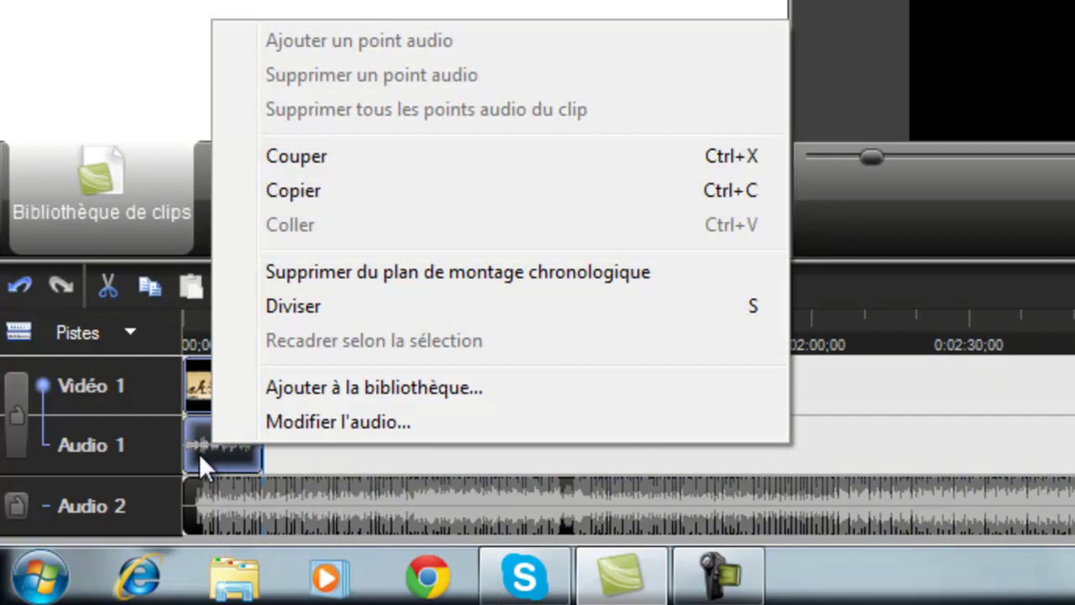
click(129, 447)
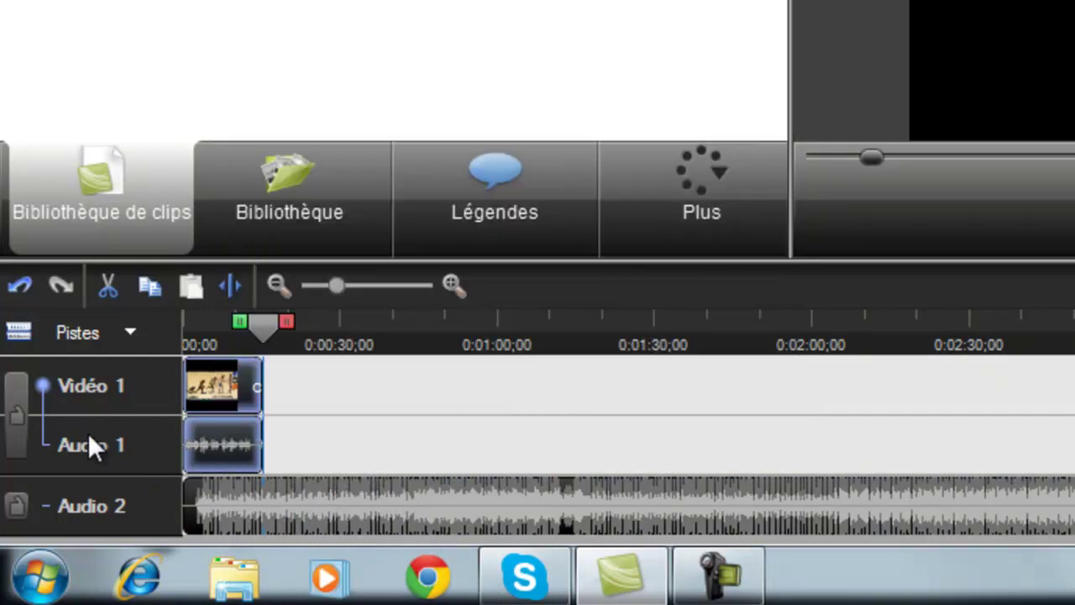
click(18, 424)
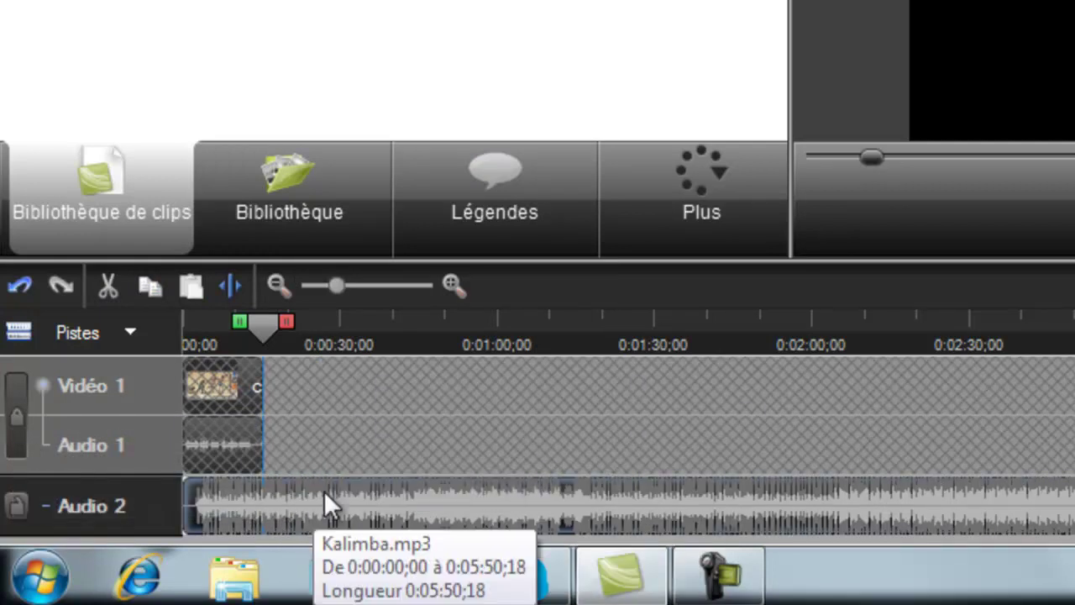
Trim the end of the Kalimba clip on Audio 2 to about 0:00:16;03, just past the end of the recording.
drag(292, 489, 296, 400)
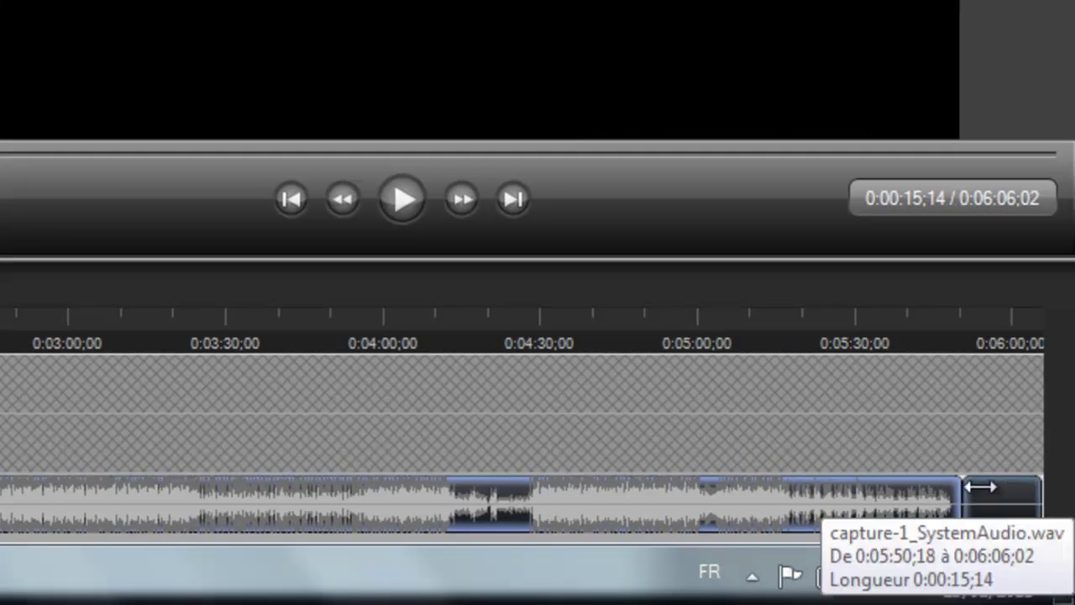
drag(958, 493, 0, 507)
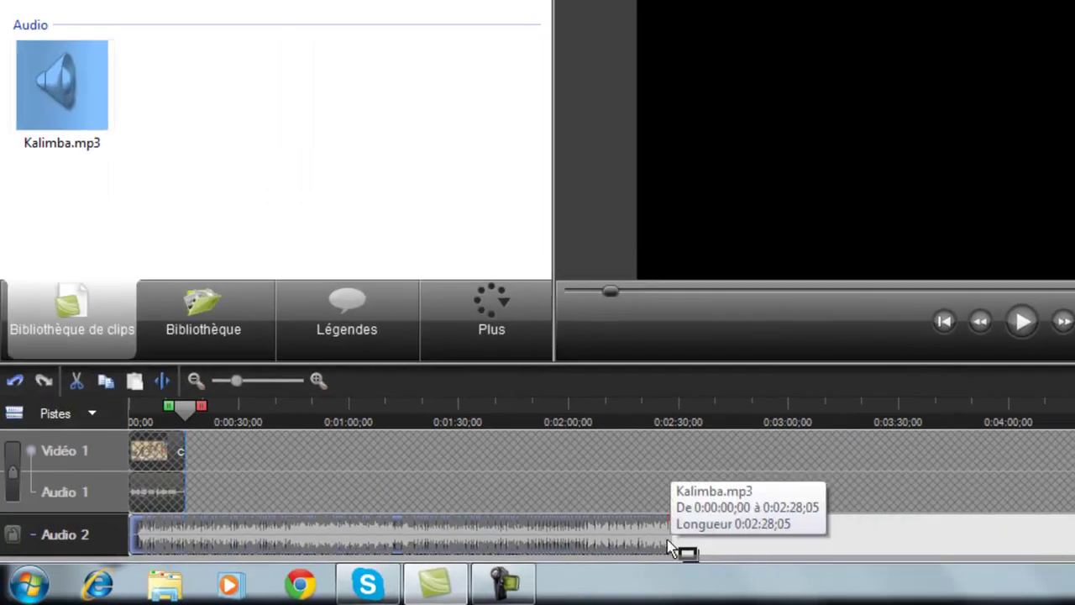
drag(669, 543, 187, 518)
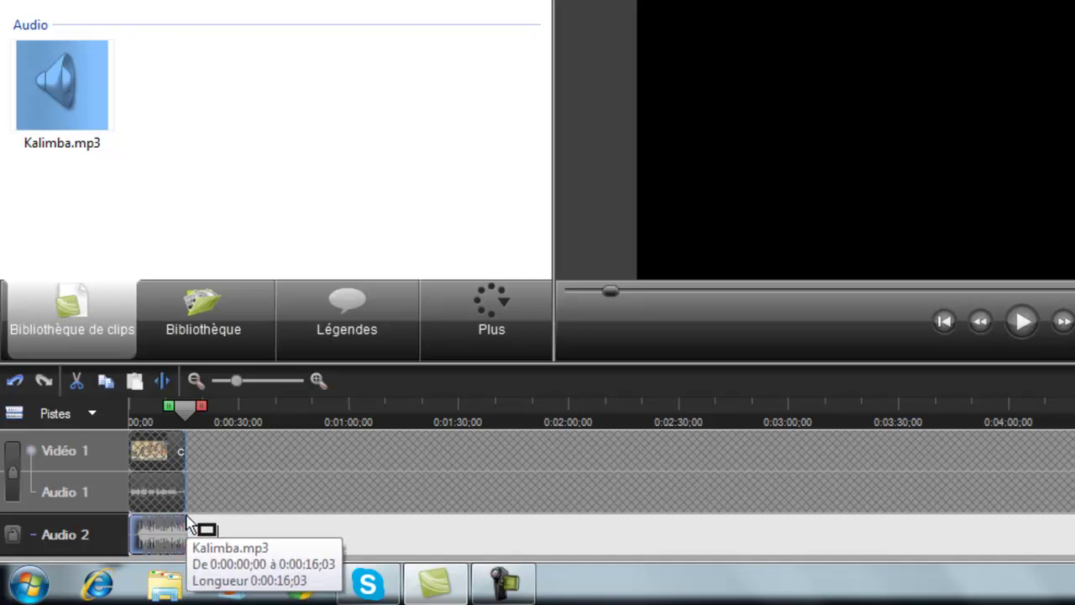
drag(187, 522, 185, 515)
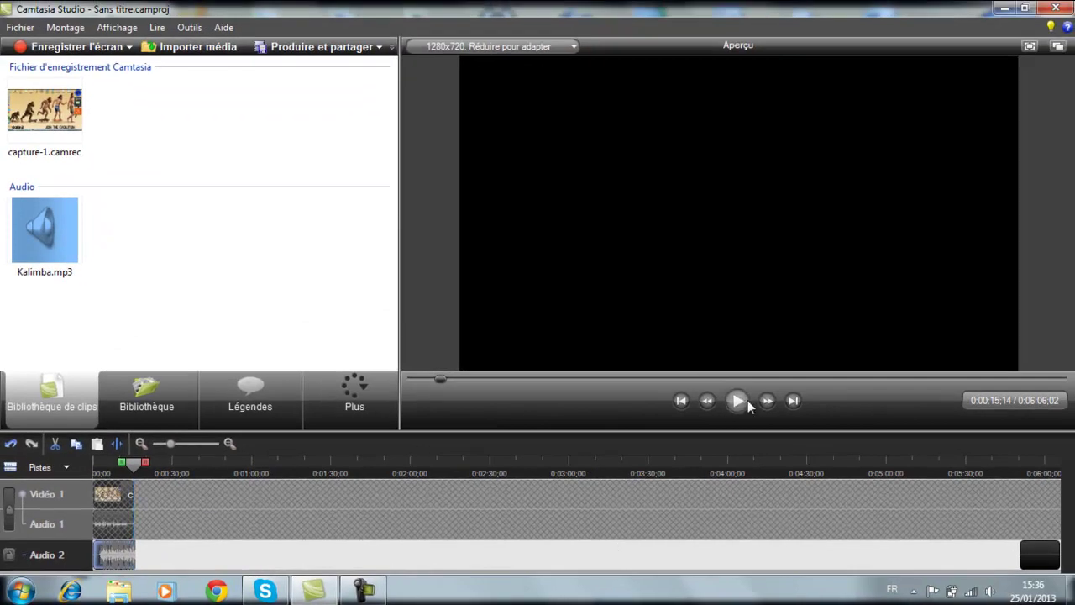
Unlock the Vidéo 1 and Audio 1 tracks and play the timeline from the start to check the shortened music.
click(745, 400)
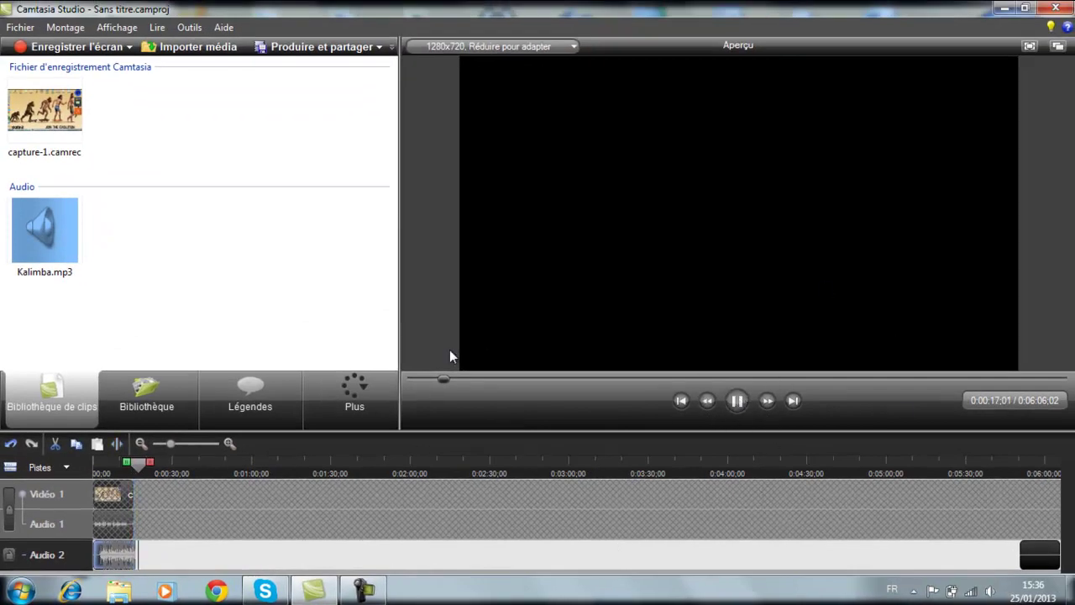
drag(452, 376, 412, 381)
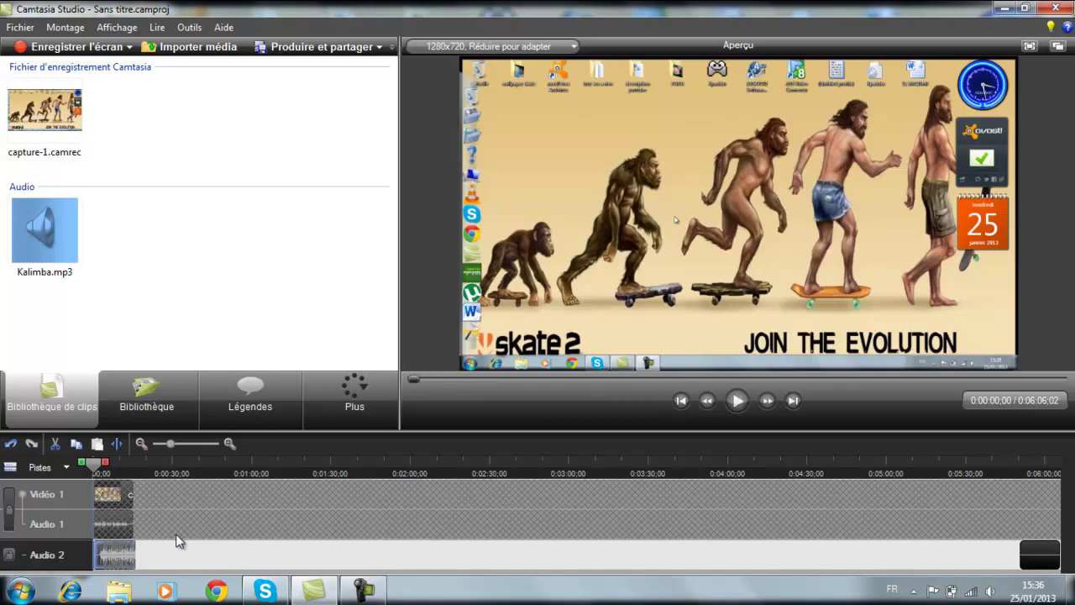
click(10, 514)
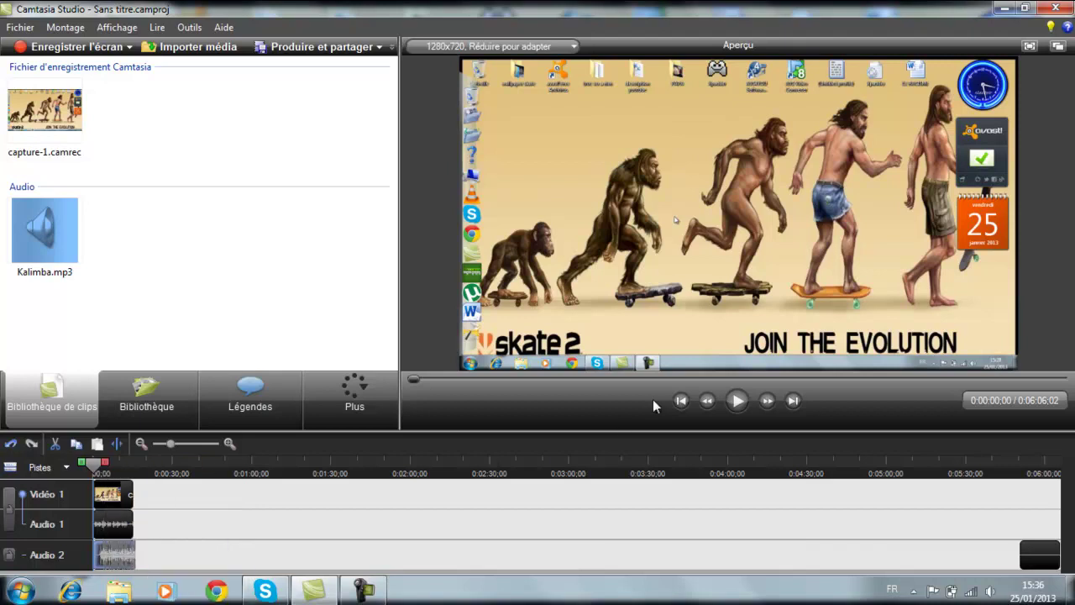
click(736, 400)
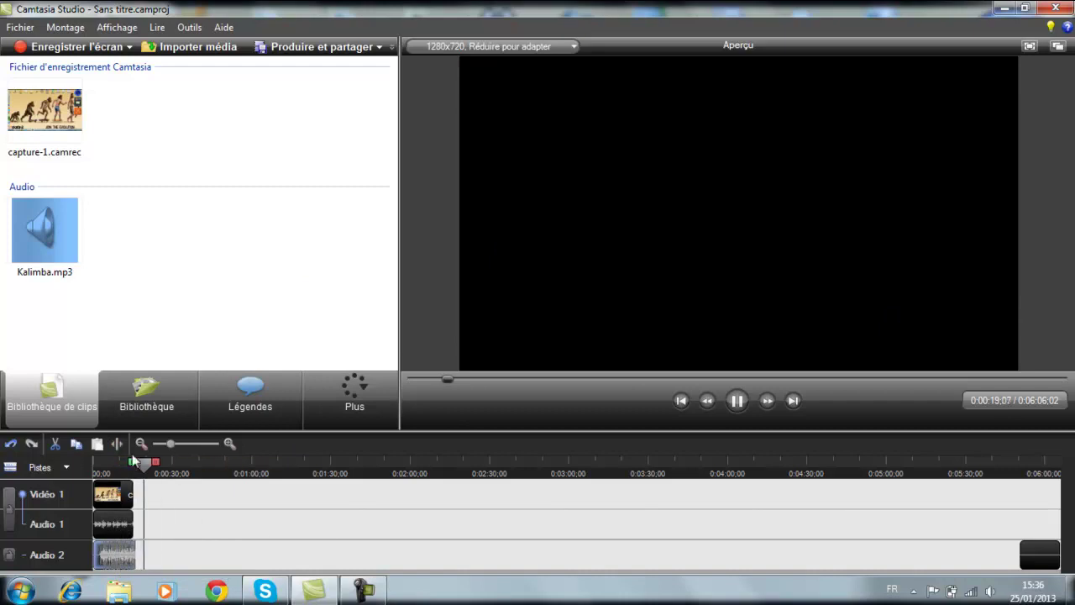
drag(143, 462, 73, 464)
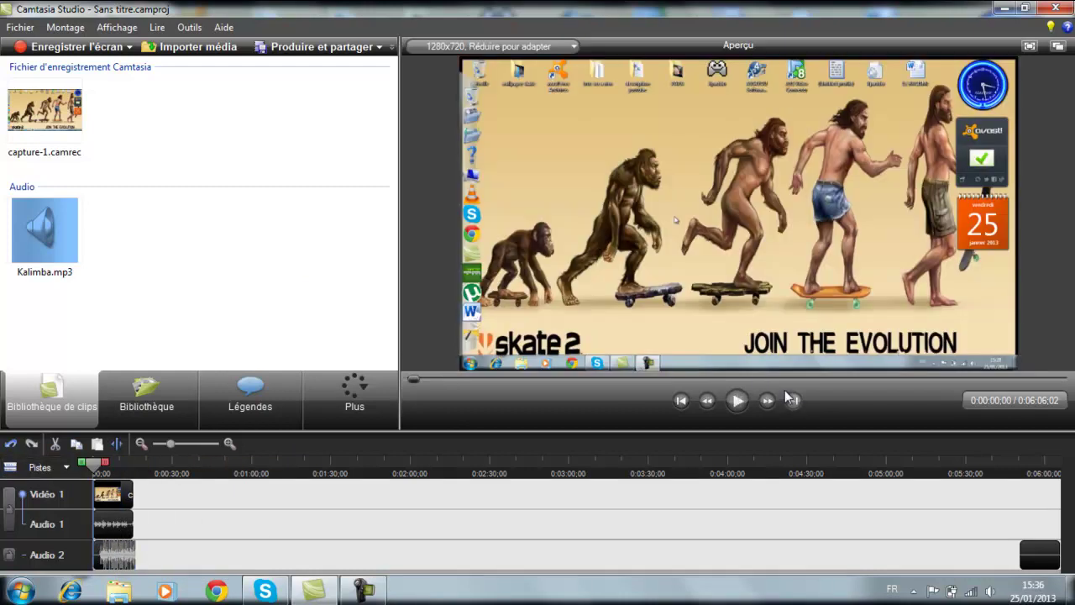
drag(88, 464, 133, 475)
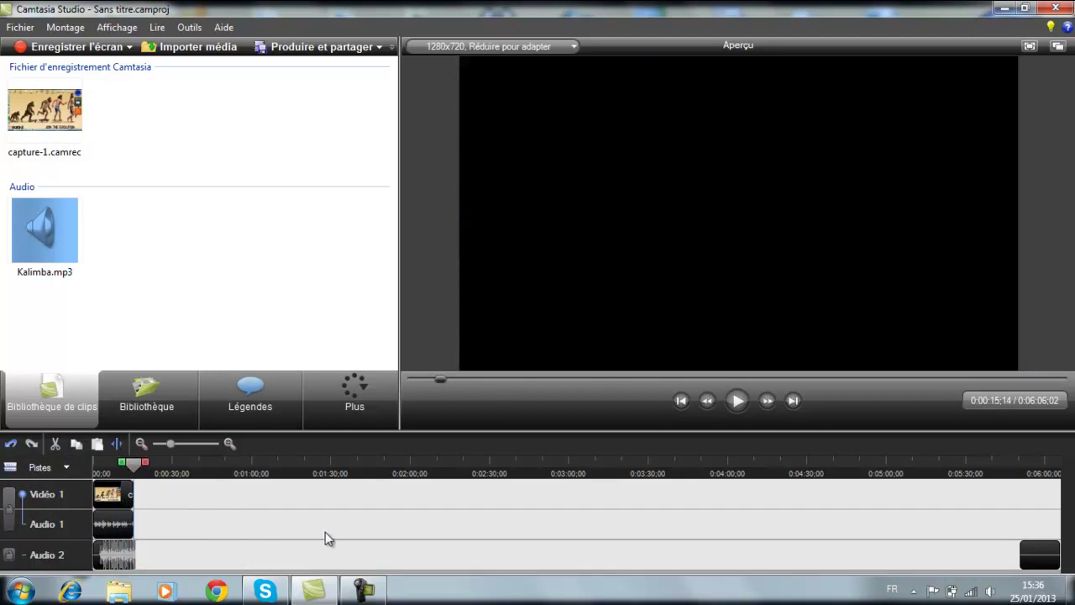
Delete the leftover capture-1_SystemAudio clip from the end of Audio 2 and return the playhead to the start.
right_click(1041, 560)
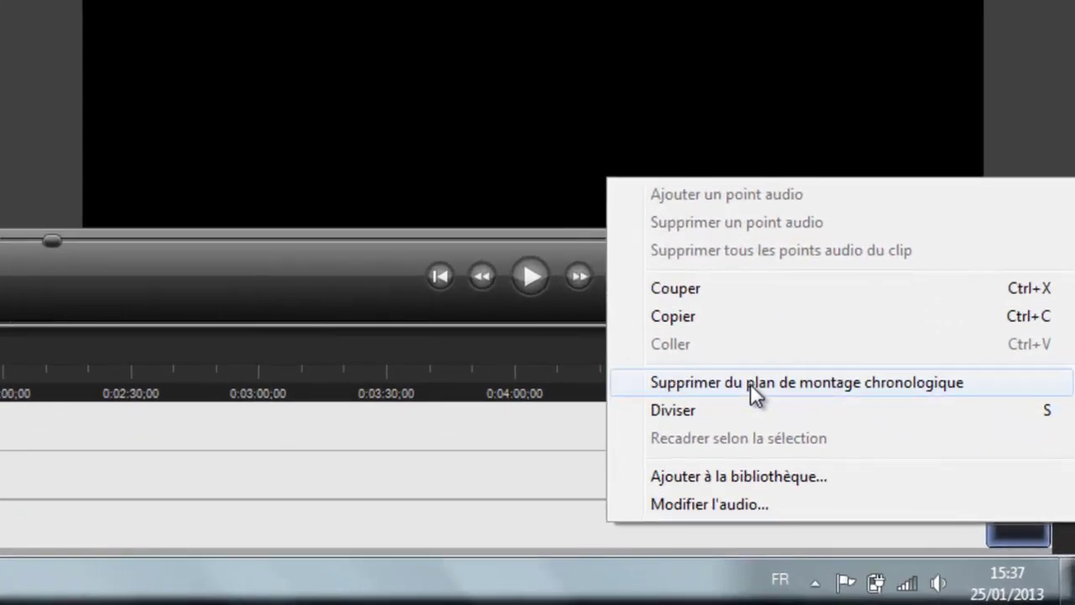
click(750, 383)
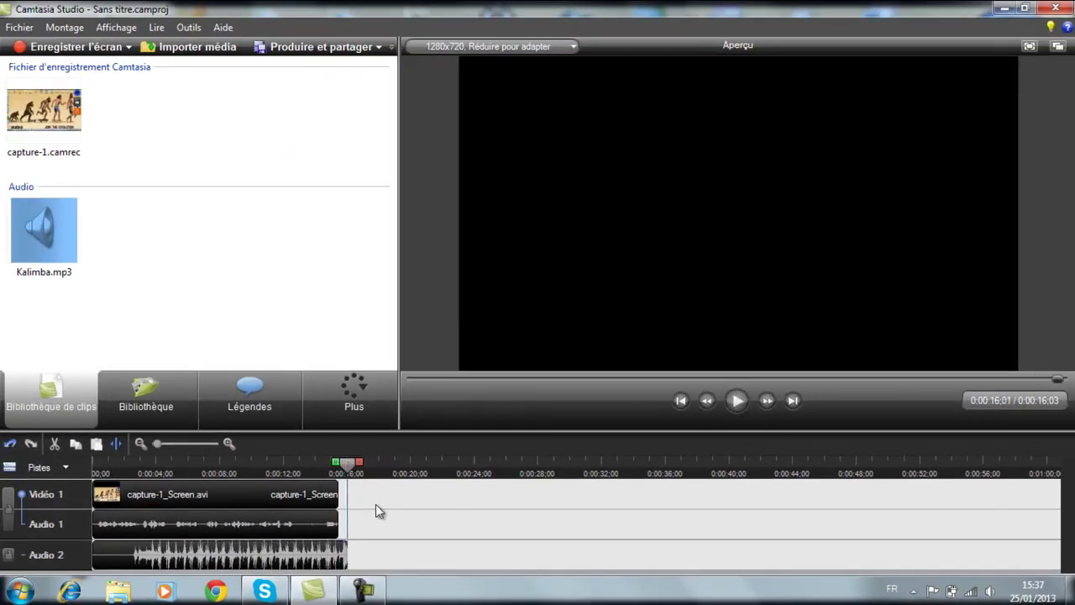
drag(347, 462, 54, 494)
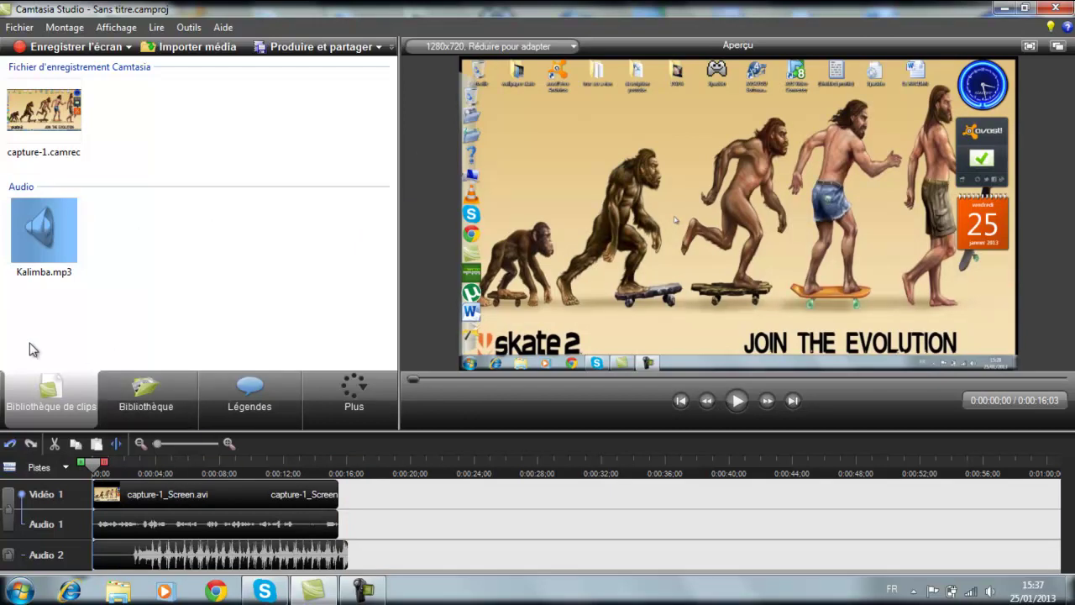
Try adding a title clip before the recording, including browsing for a background image, and remove the clip from the timeline.
click(361, 401)
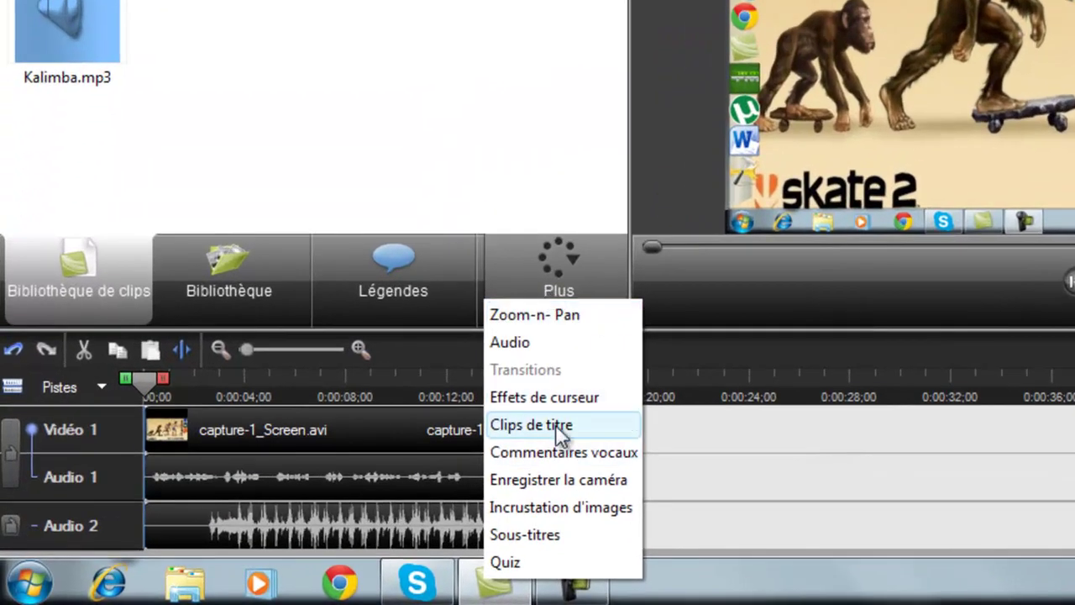
click(555, 421)
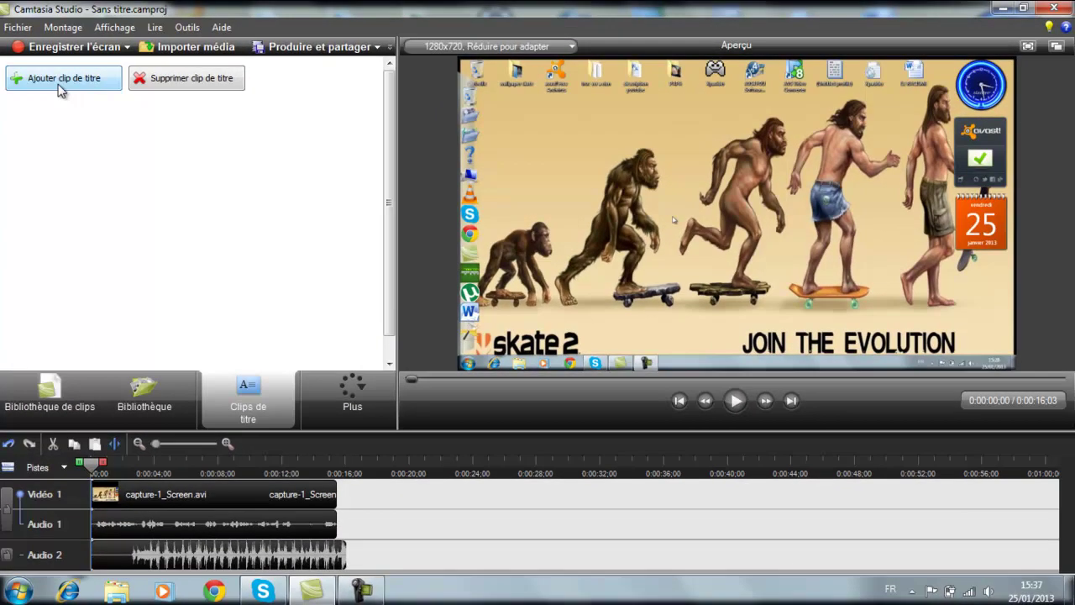
click(63, 78)
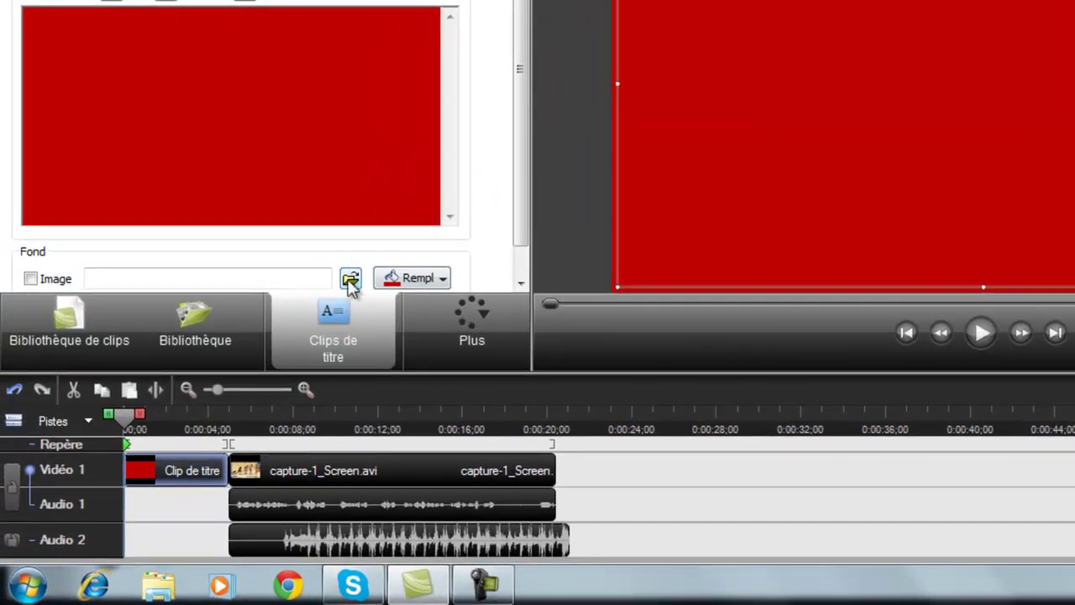
click(350, 280)
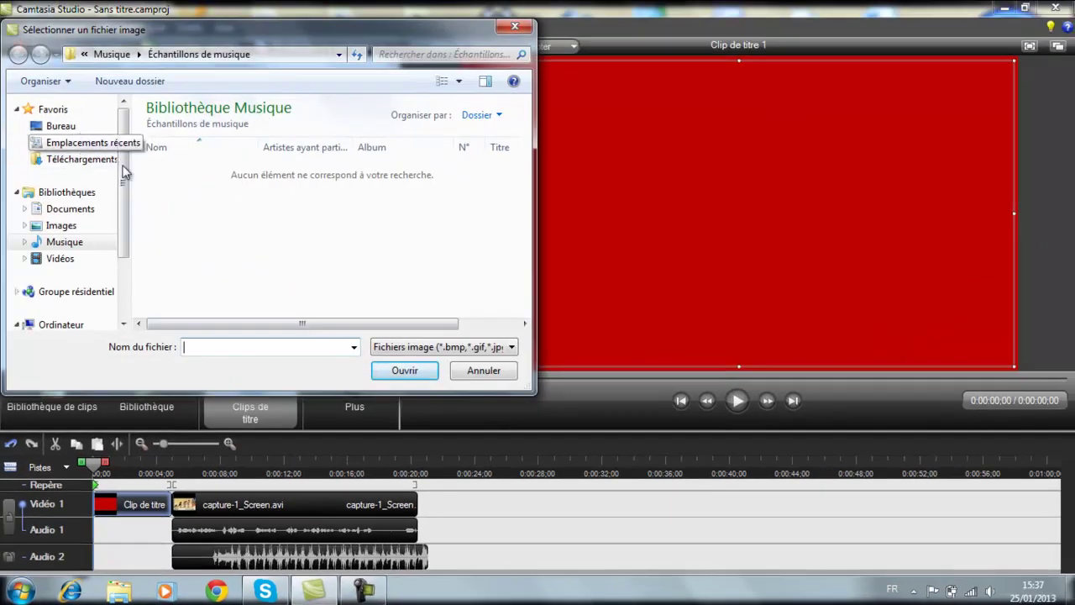
click(512, 28)
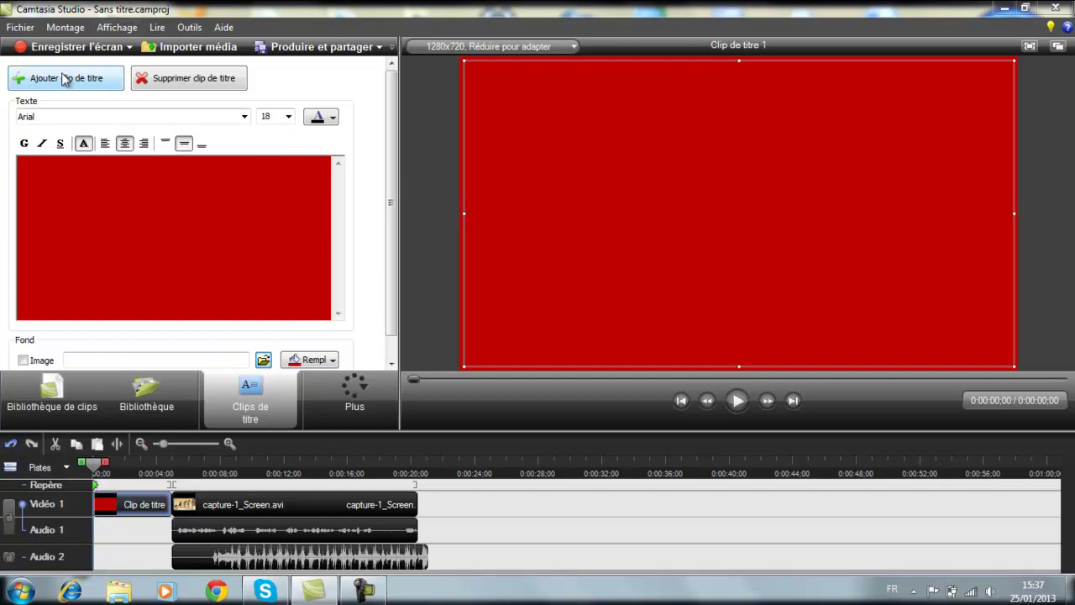
click(176, 82)
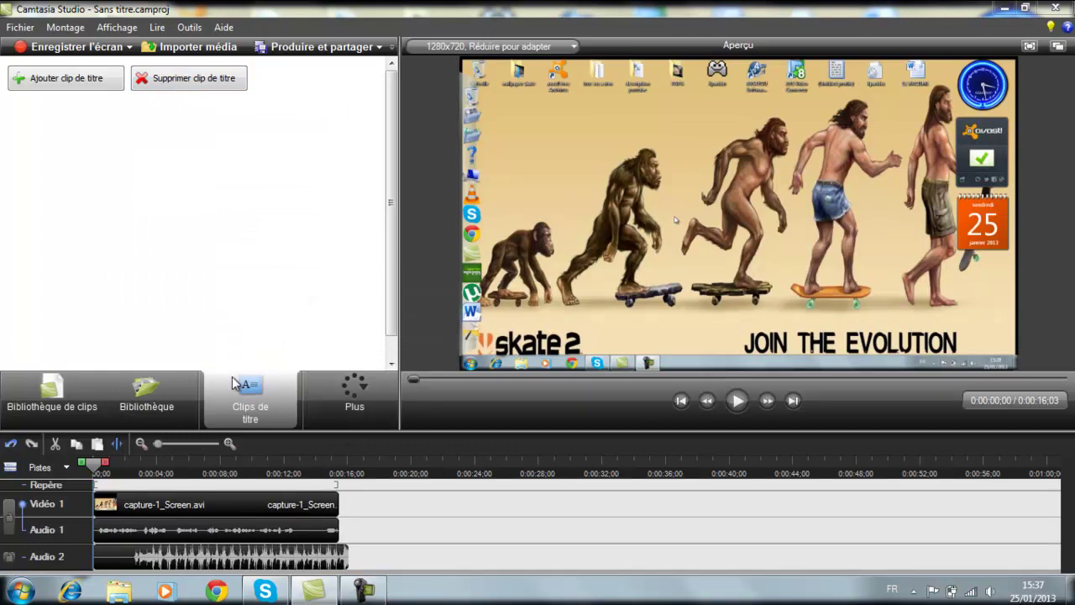
click(46, 394)
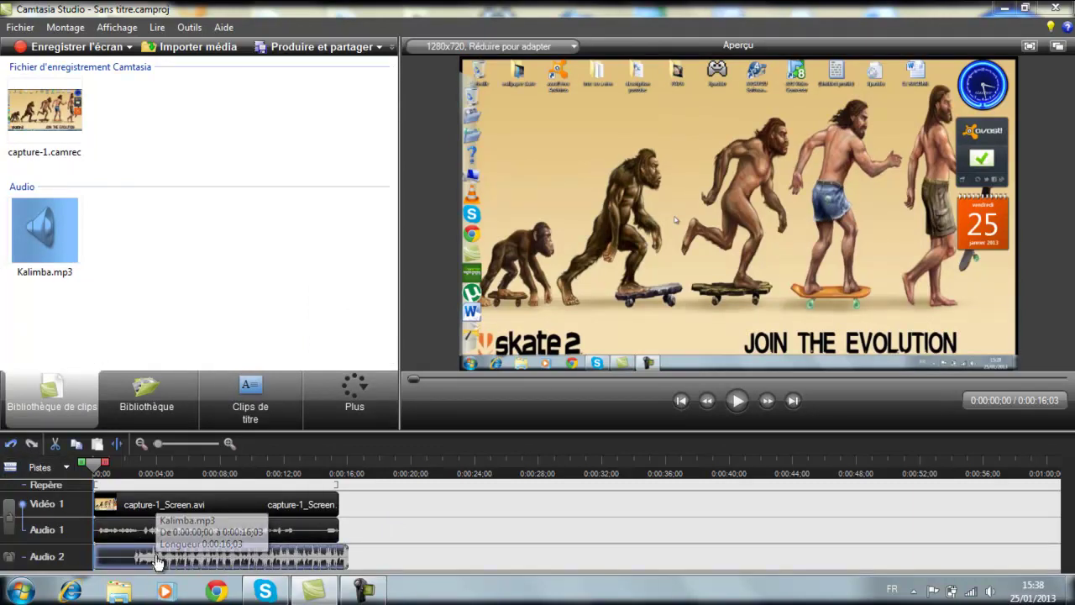
Trim the start of the Kalimba clip to 0:00:15;11 near the recording's end, locking Vidéo 1 and Audio 1 during the trim.
click(9, 517)
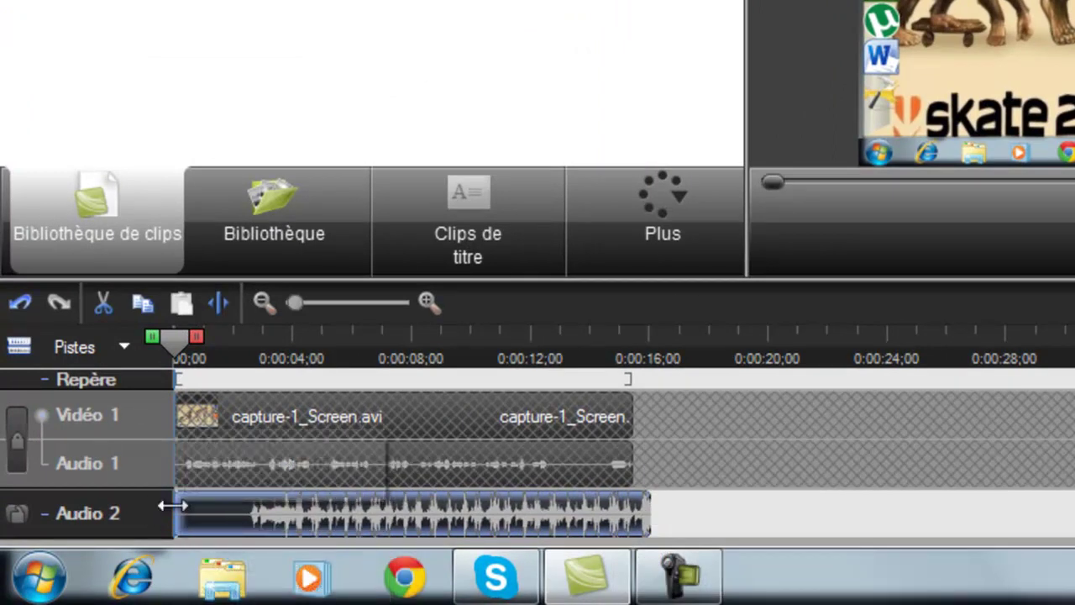
drag(173, 504, 636, 492)
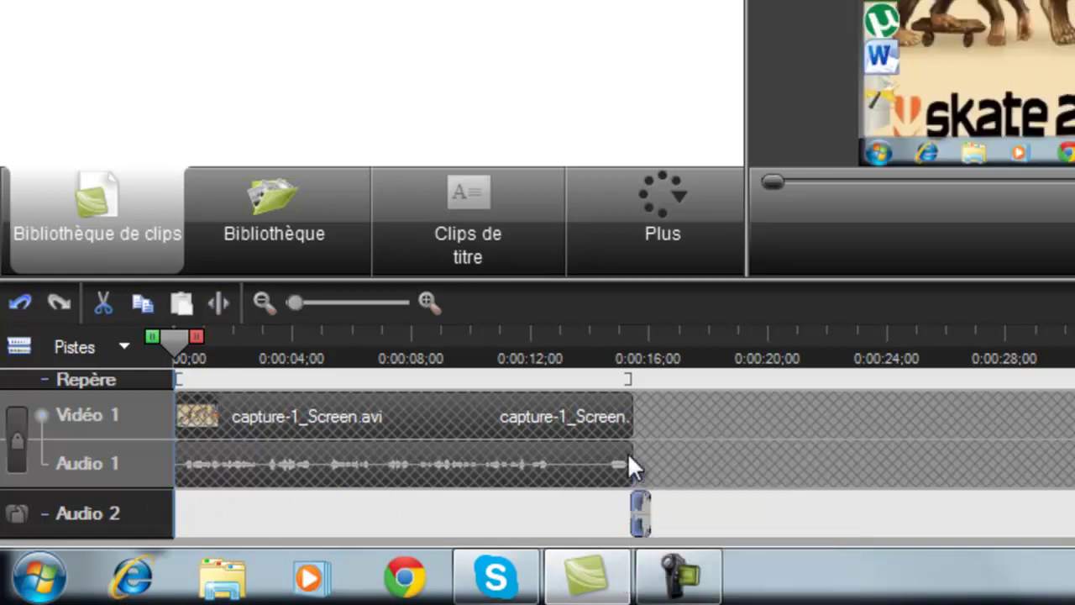
click(19, 432)
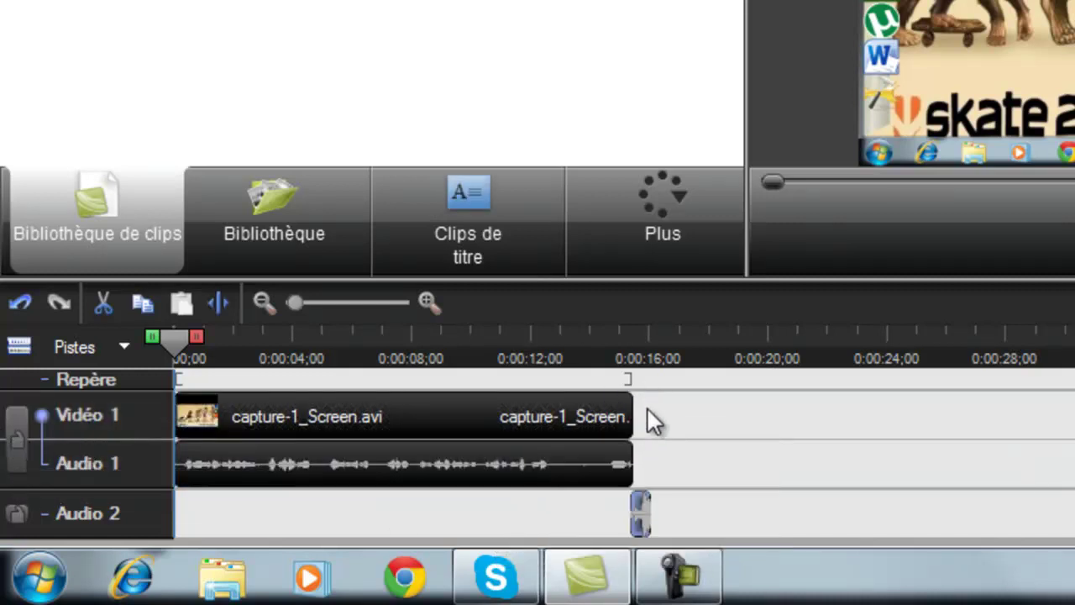
Check the short music clip at the end of the recording and return the playhead to the start.
mouse_move(171, 337)
mouse_down()
mouse_move(406, 382)
mouse_move(631, 382)
mouse_move(630, 372)
mouse_up()
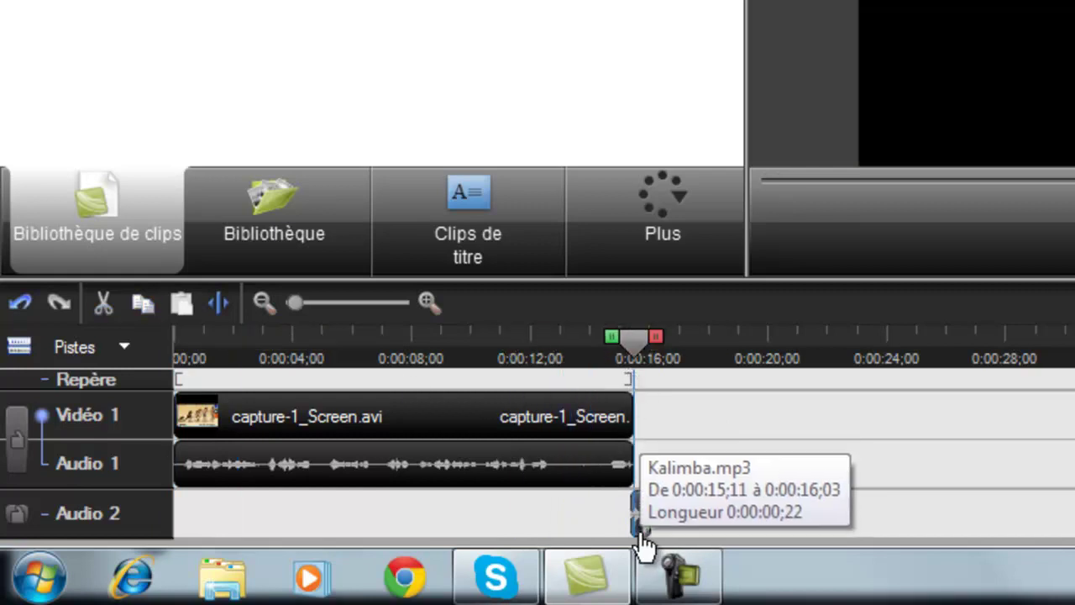
drag(634, 337, 120, 382)
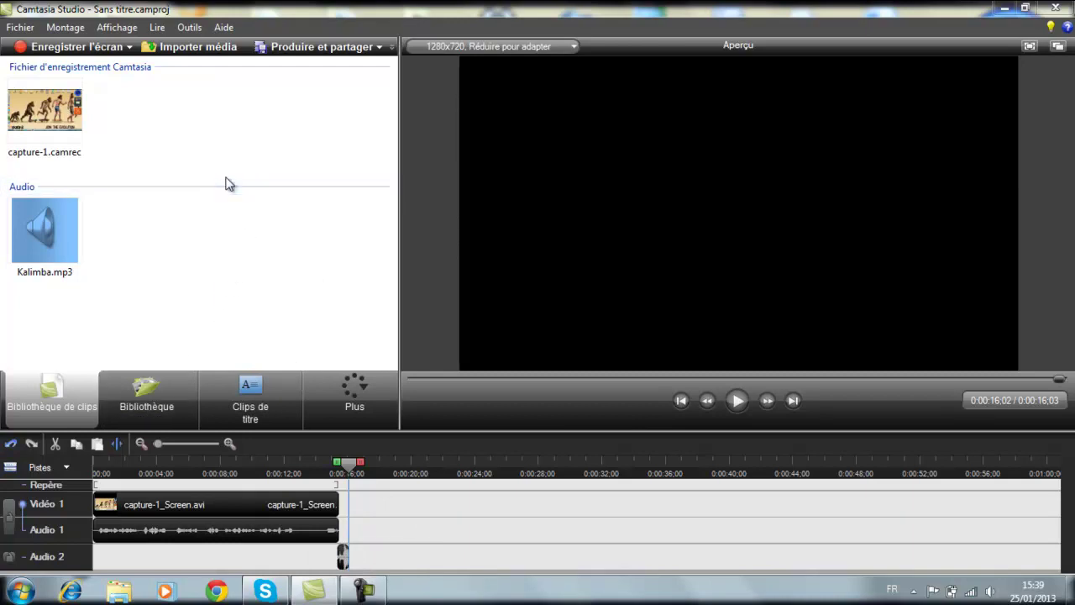
click(346, 465)
drag(346, 467, 59, 493)
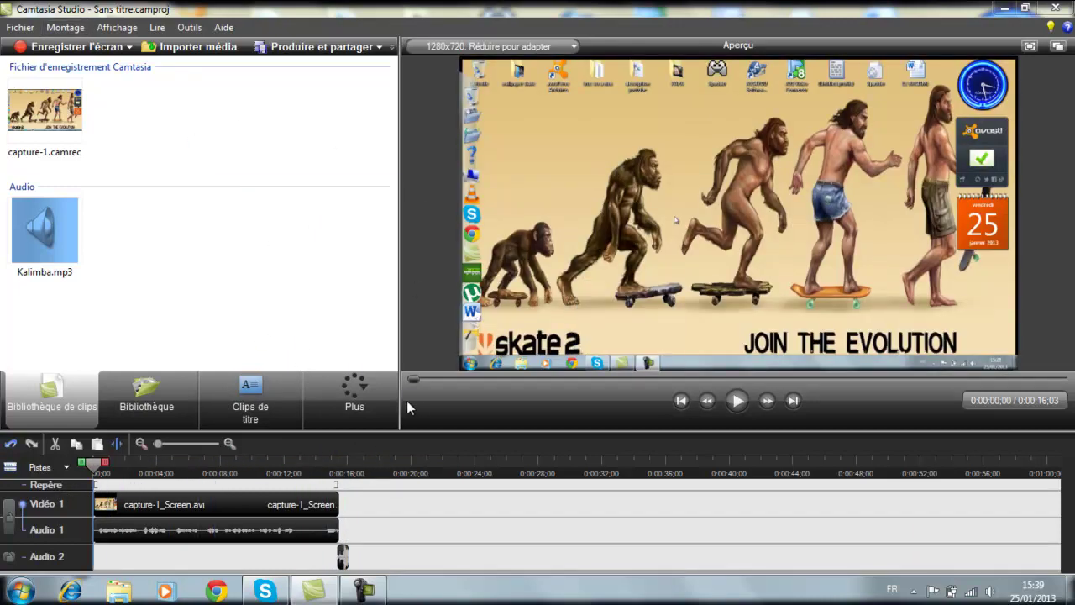
Open the callout (Légendes) settings and look at the callout list and the available shapes.
click(355, 395)
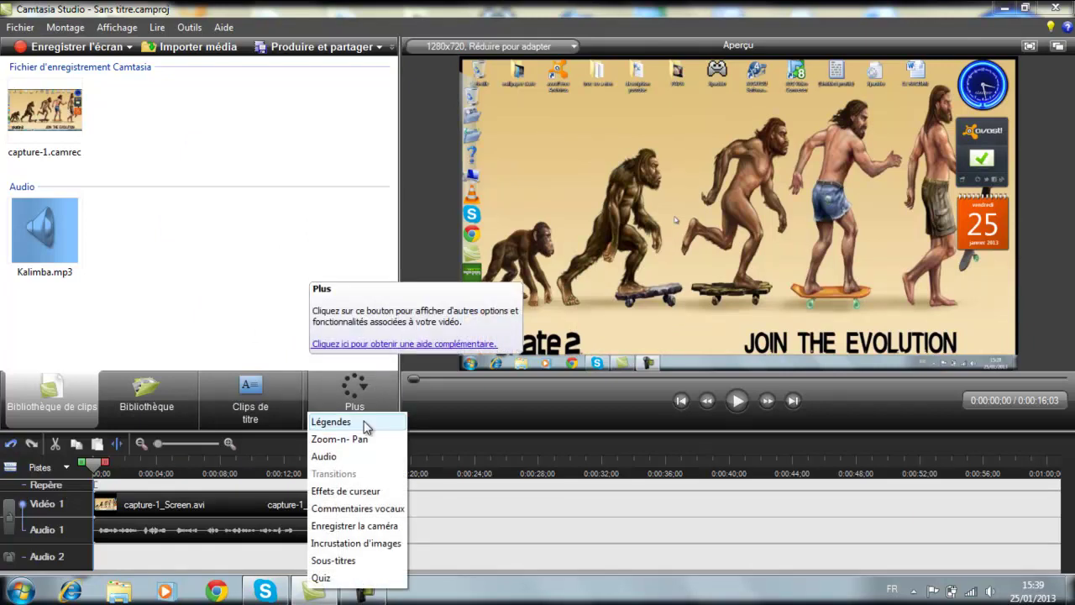
click(365, 423)
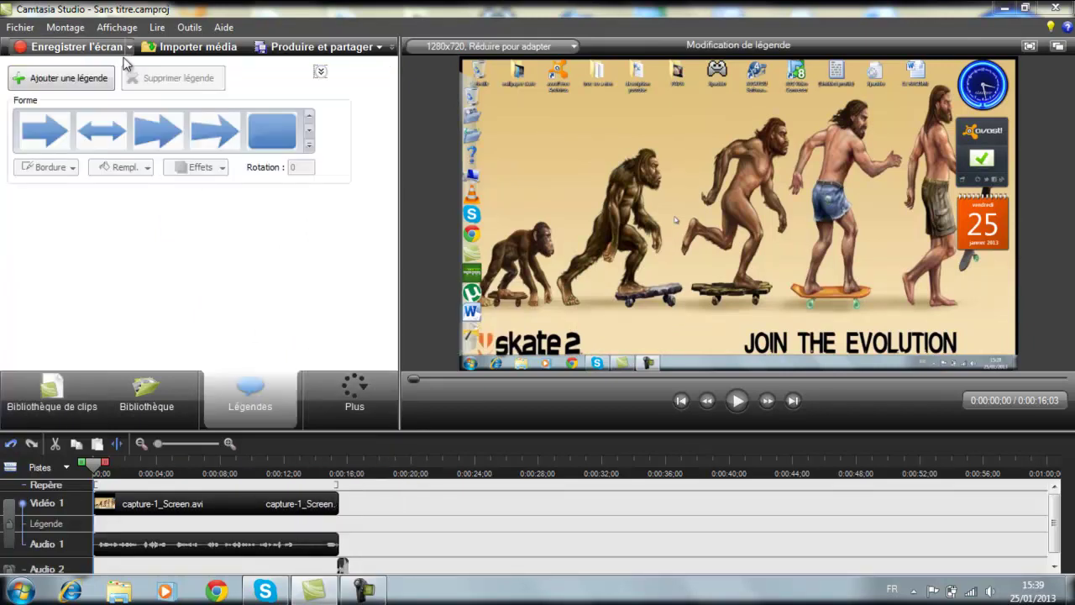
click(51, 395)
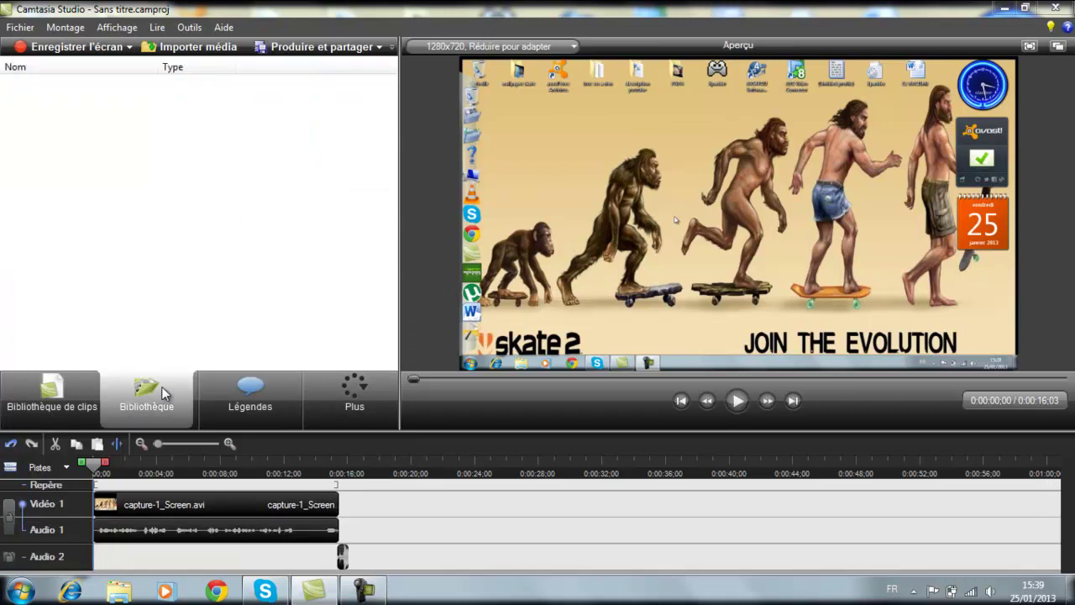
click(239, 391)
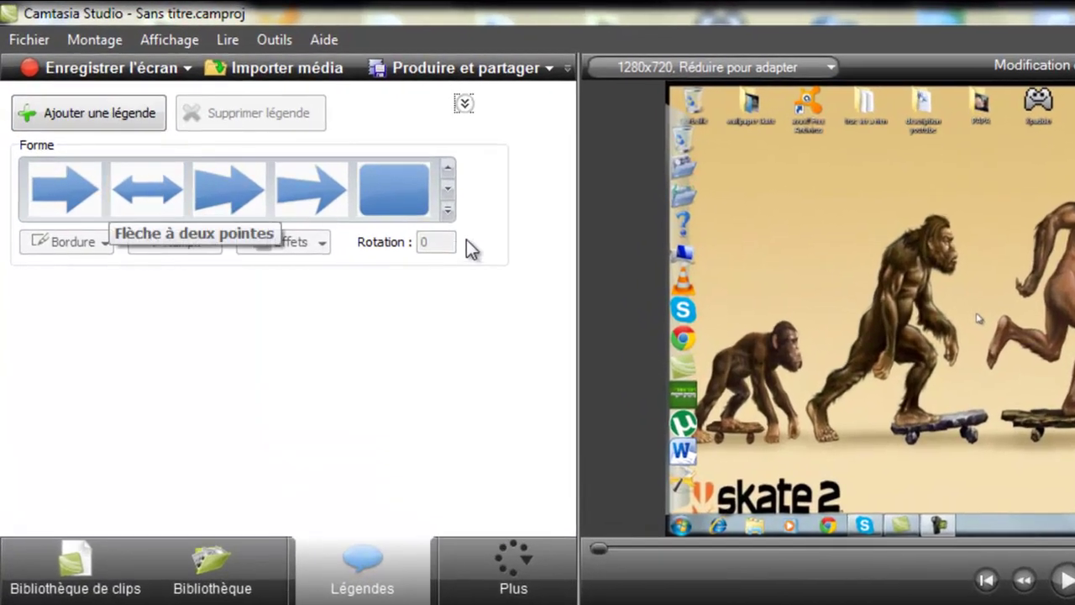
click(463, 104)
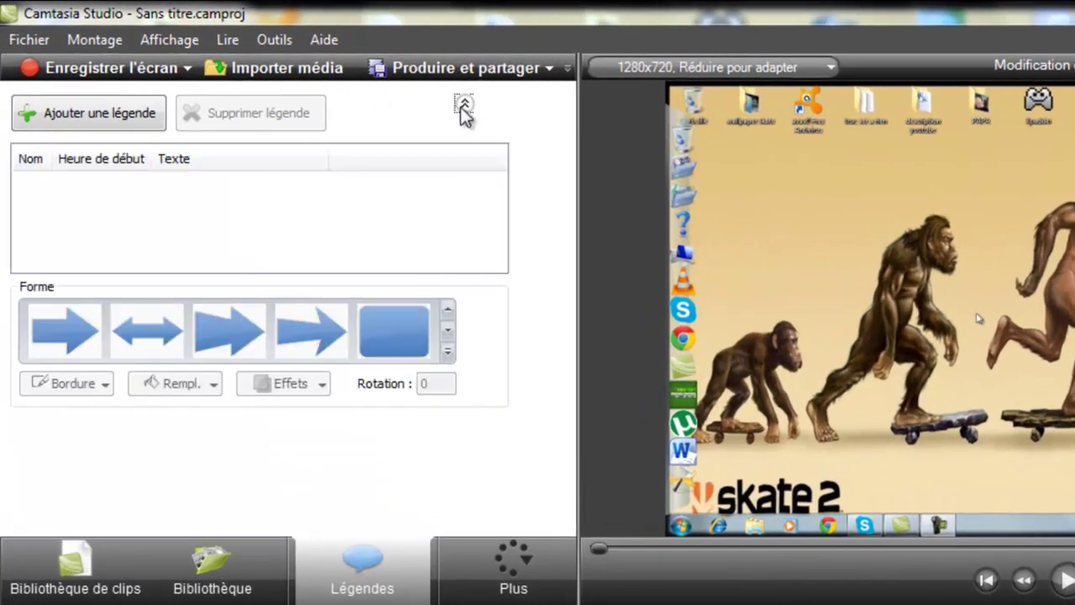
click(467, 105)
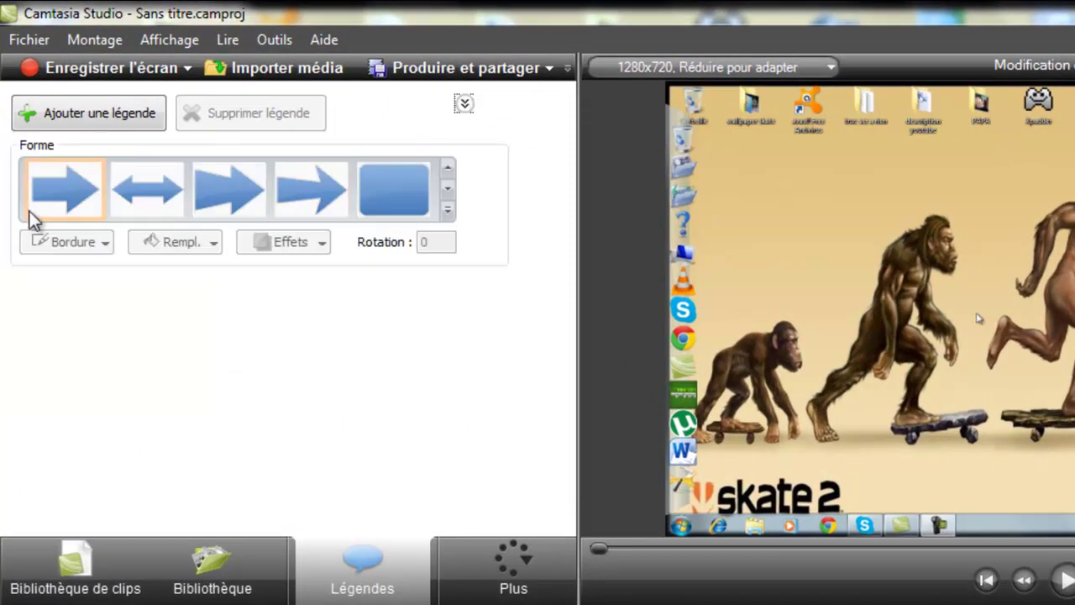
Add a flared arrow callout at the start of the recording and fill it with bright red.
click(243, 202)
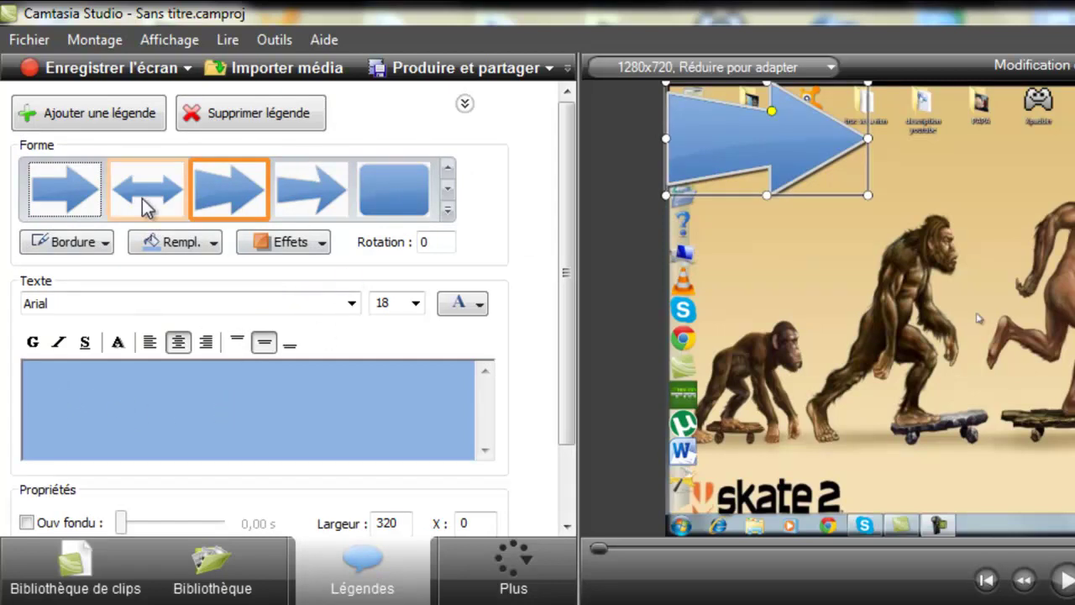
click(204, 243)
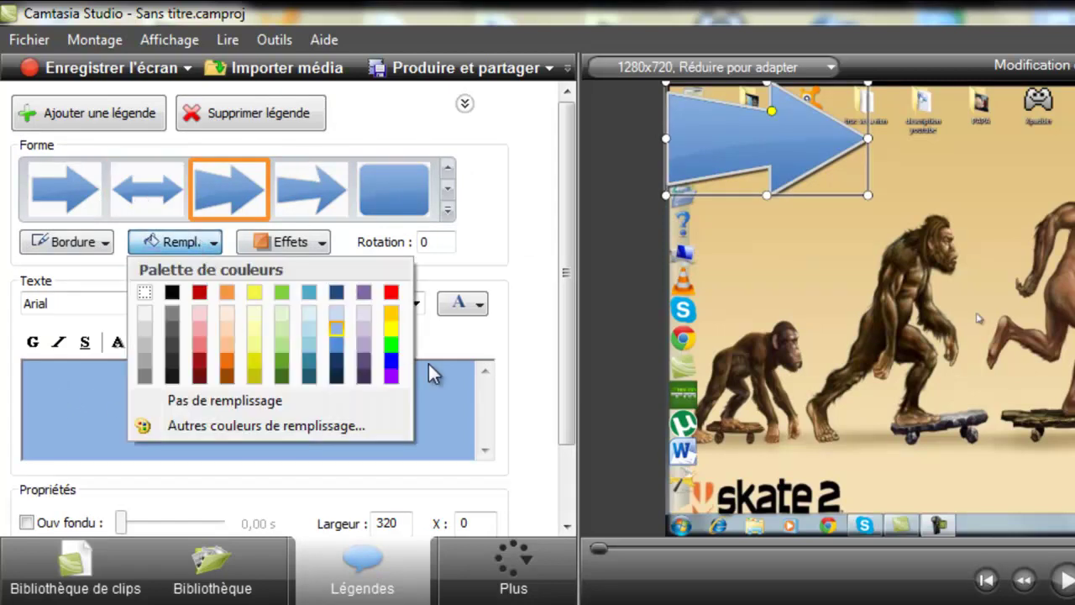
click(391, 294)
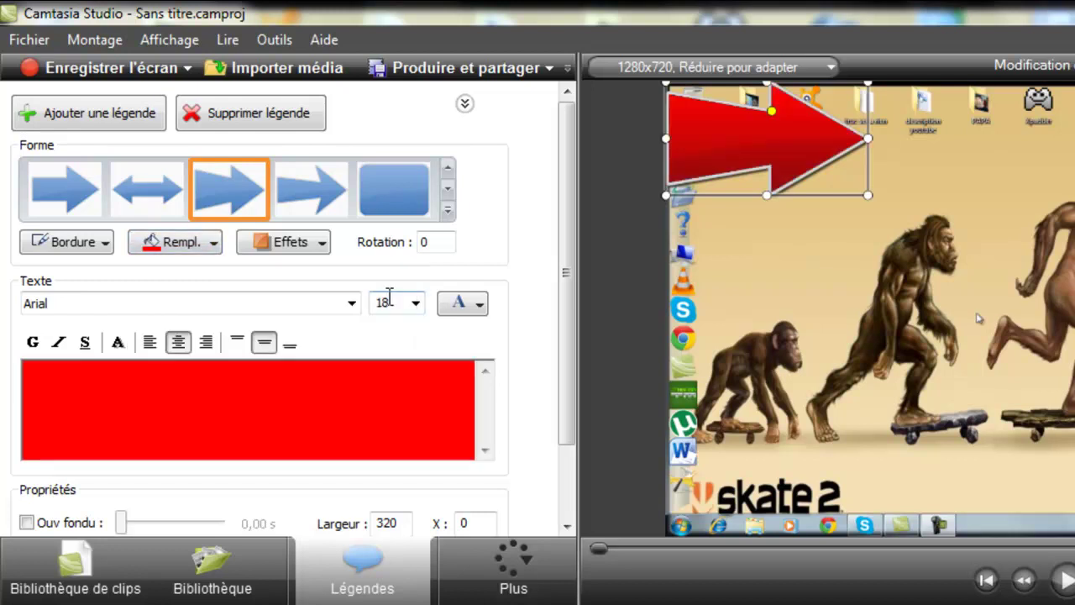
Give the arrow callout a dark grey border and set its text font to Comic Sans MS.
click(104, 243)
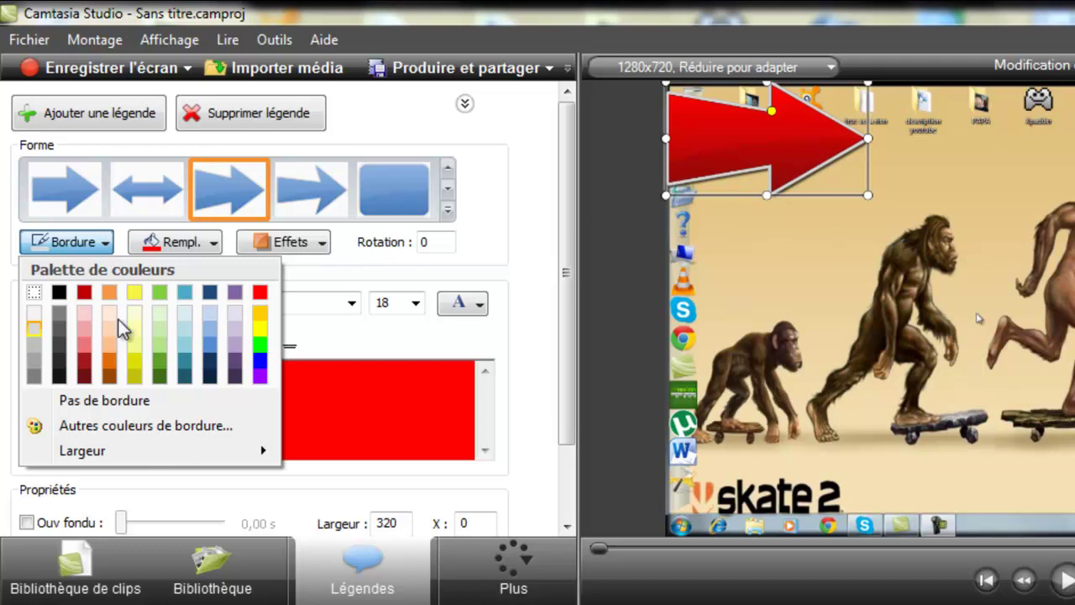
click(62, 369)
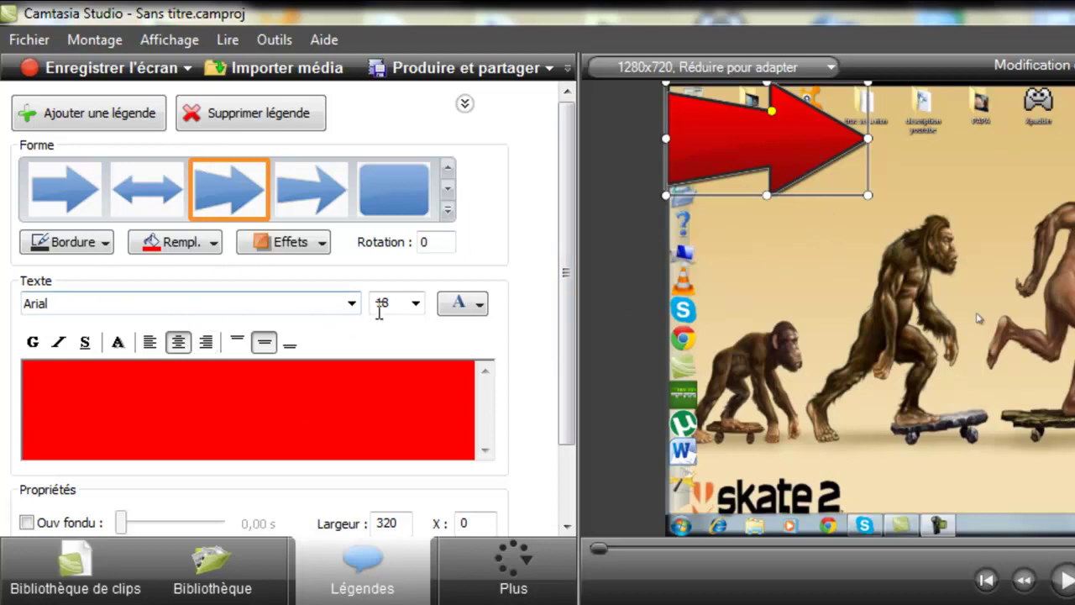
click(354, 307)
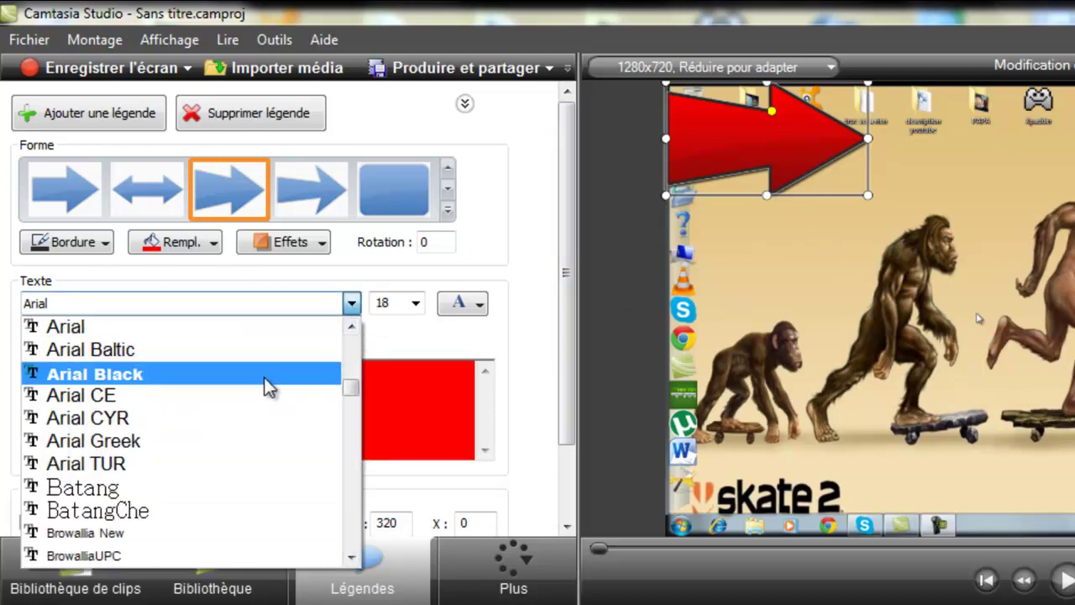
scroll(228, 465, down, 5)
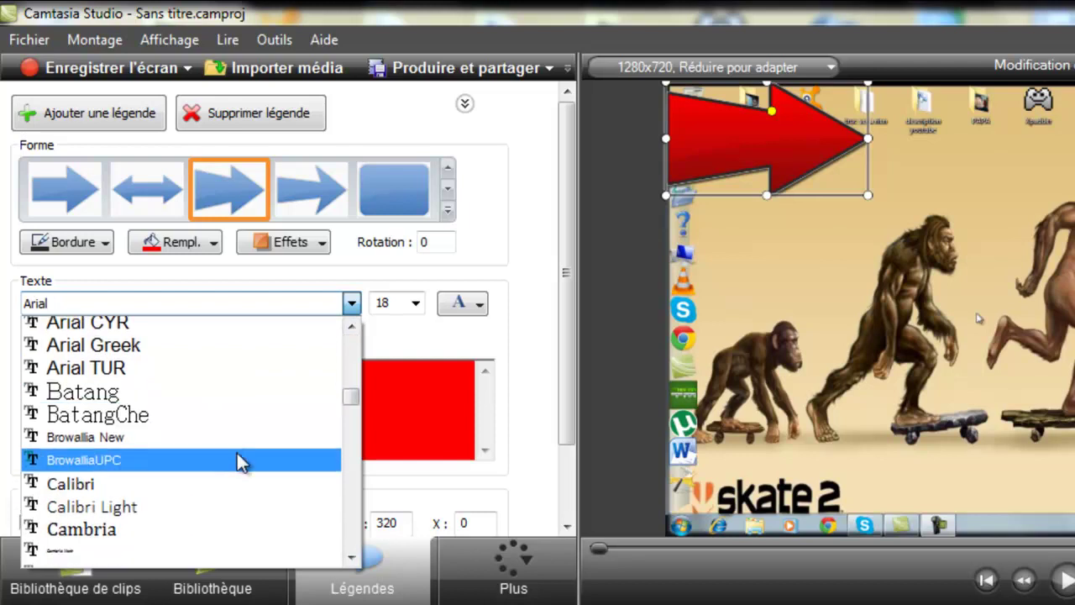
scroll(264, 442, down, 3)
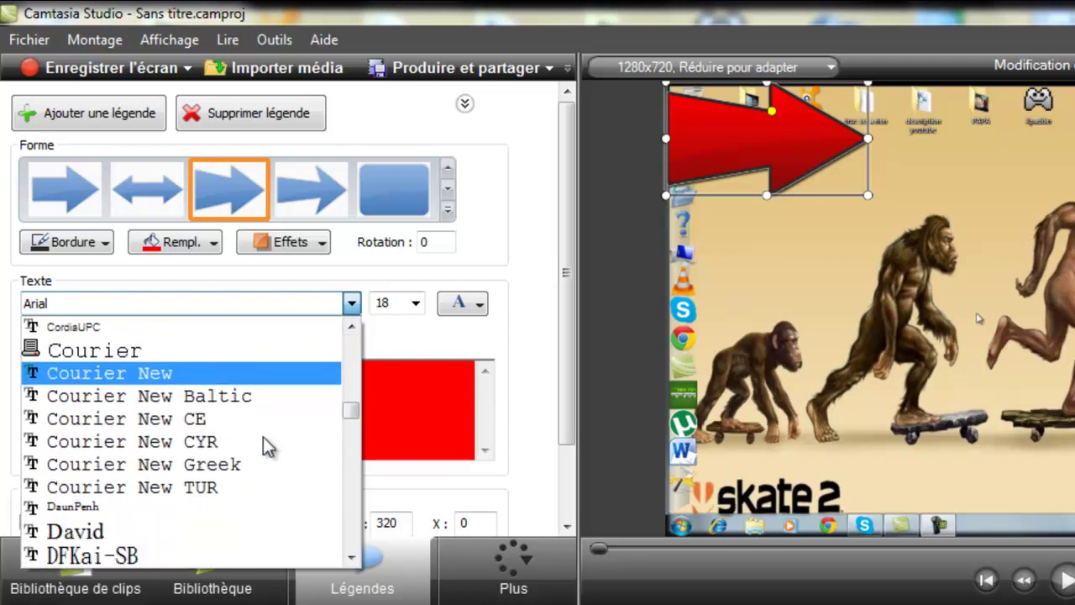
scroll(252, 457, down, 1)
scroll(235, 460, up, 4)
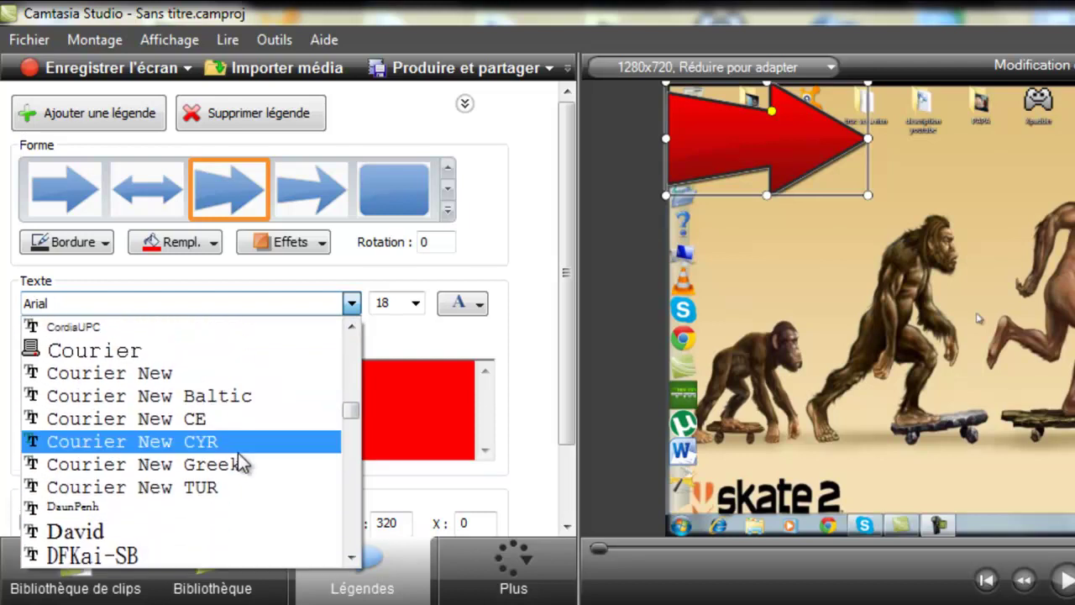
click(117, 351)
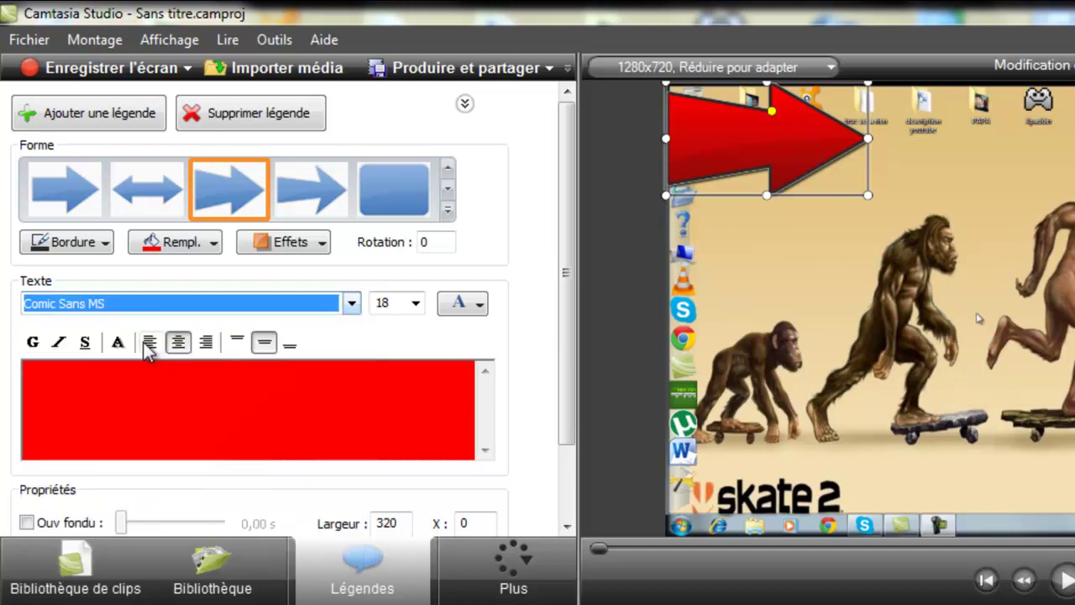
Set the arrow callout's text size to 18 and its text colour to black.
click(415, 304)
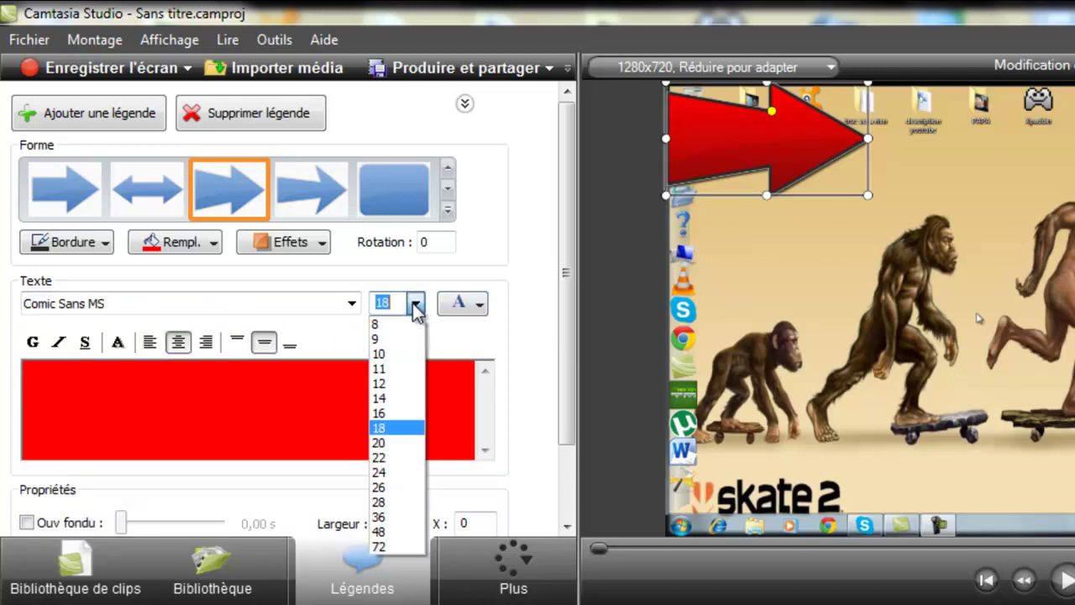
click(403, 428)
click(480, 304)
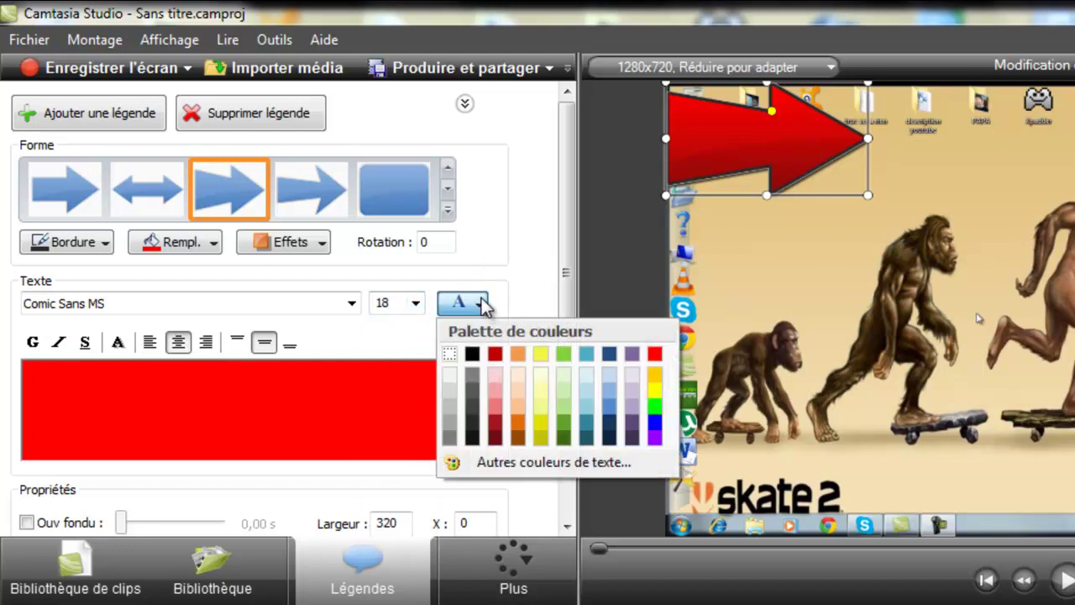
click(473, 354)
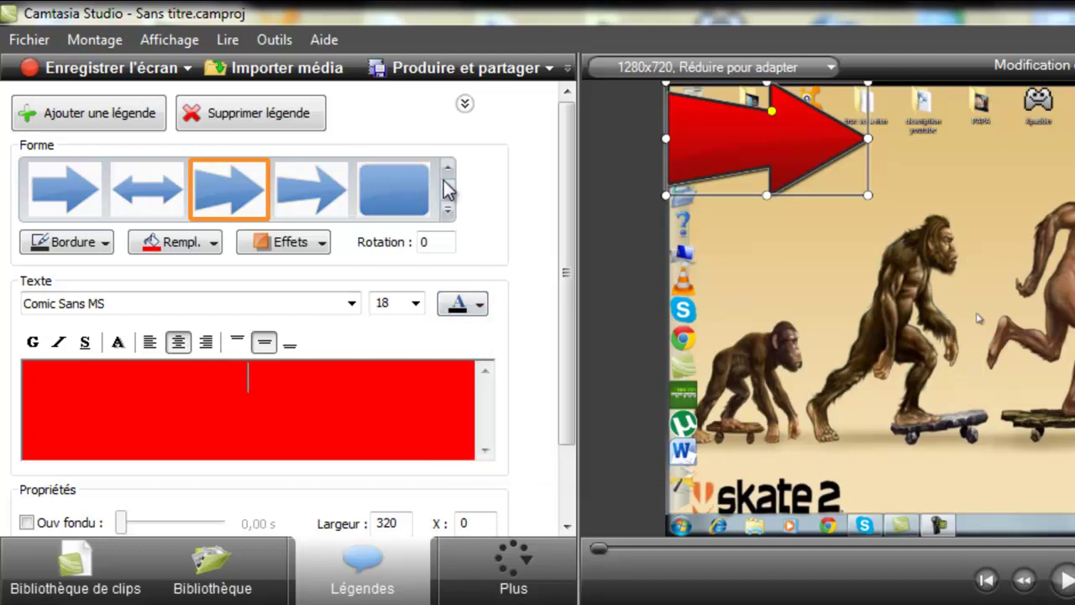
Enter "matte sa tronche" as the arrow callout's text.
drag(566, 271, 168, 99)
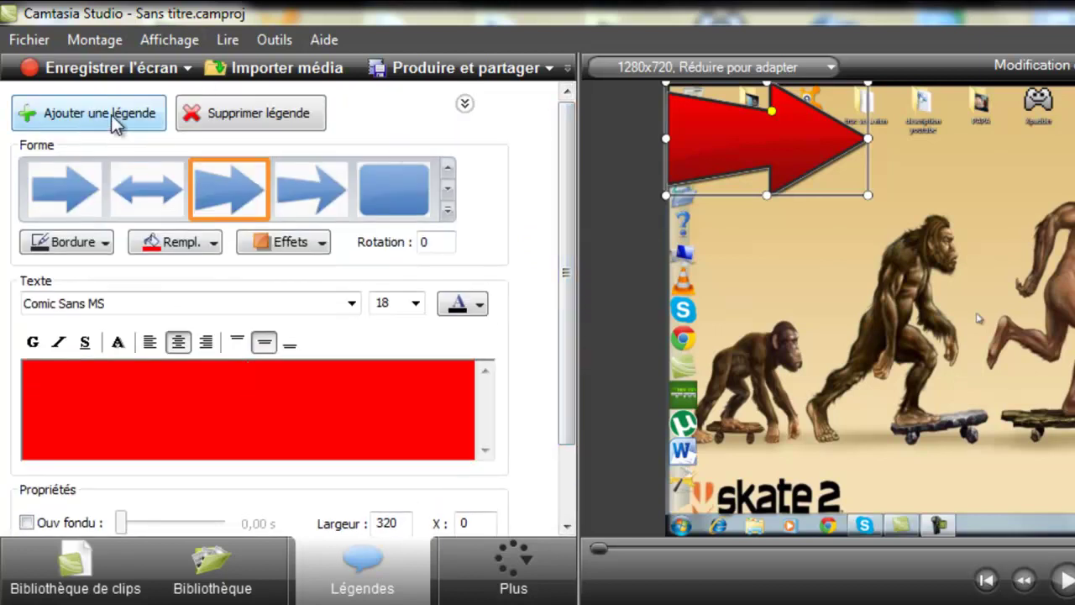
drag(567, 314, 565, 410)
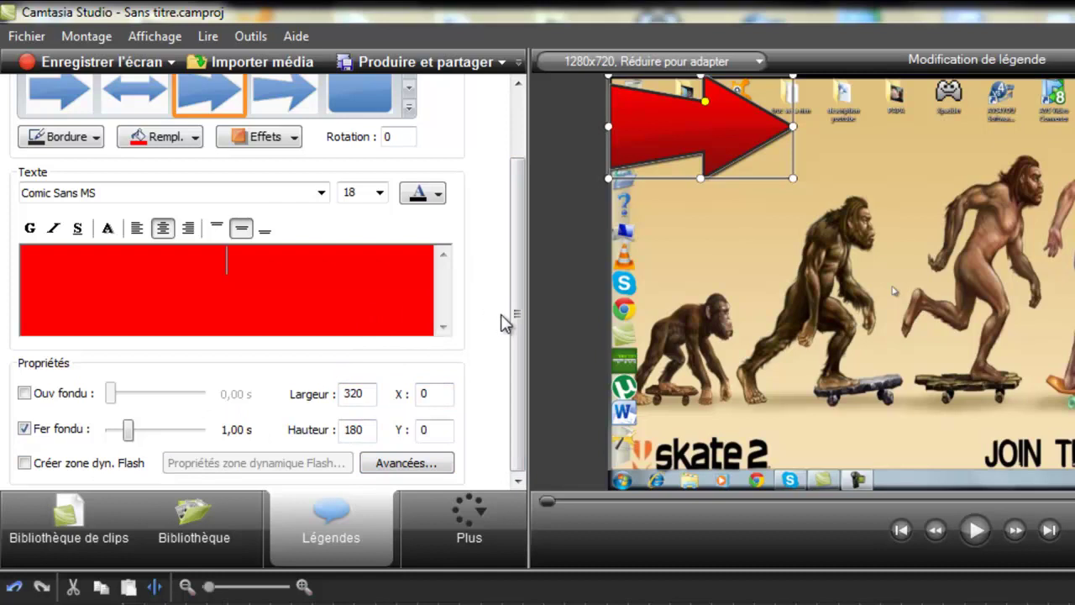
drag(509, 353, 561, 275)
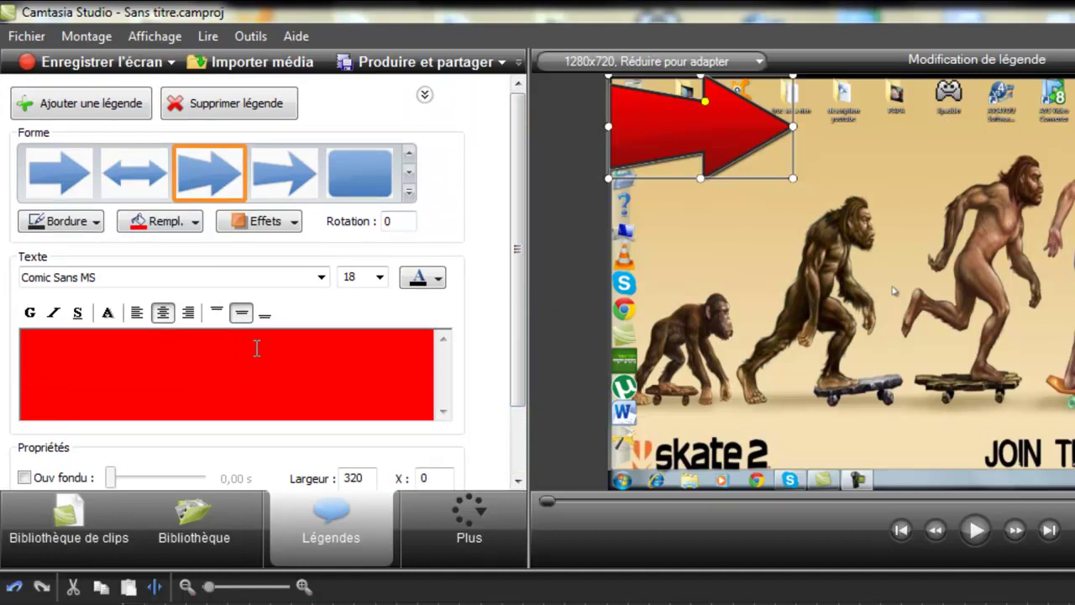
text(tte sa tronche)
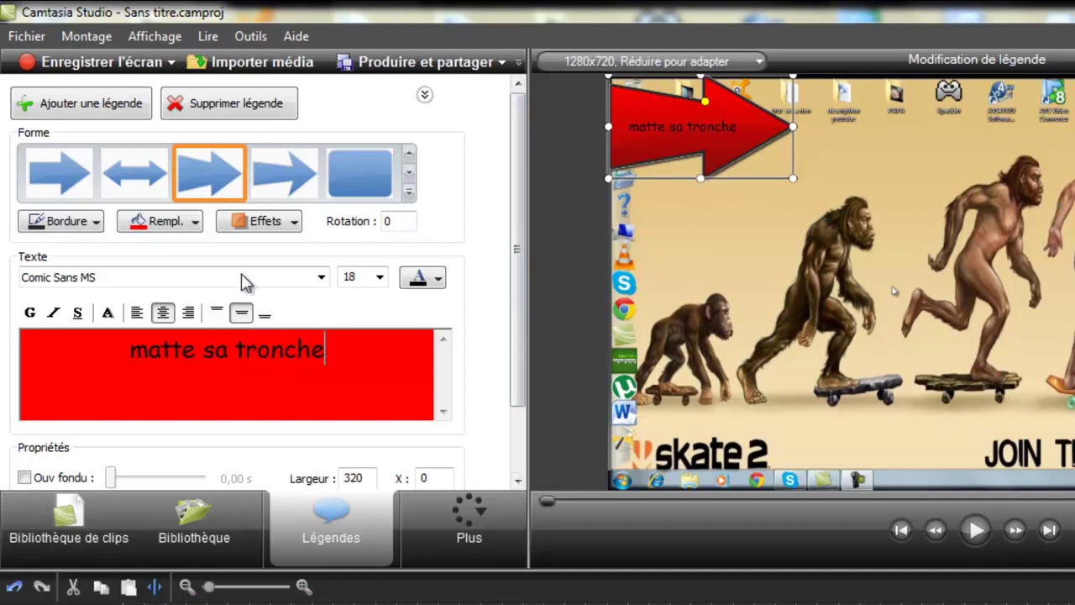
Try sizes 28 and 20 on the whole text of the arrow callout.
click(379, 277)
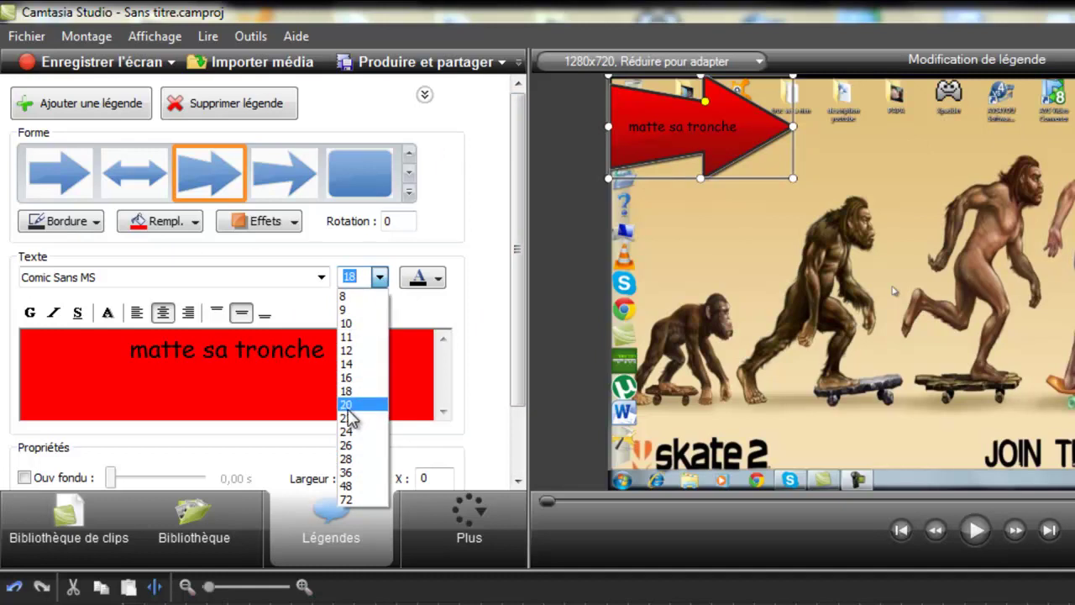
click(347, 459)
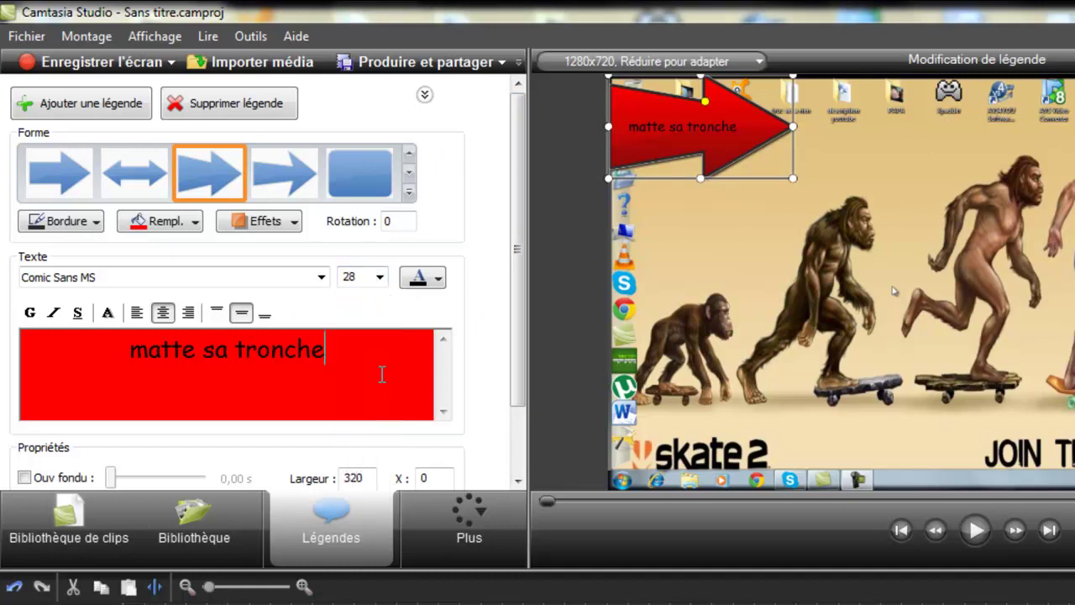
drag(357, 349, 155, 331)
drag(349, 349, 128, 347)
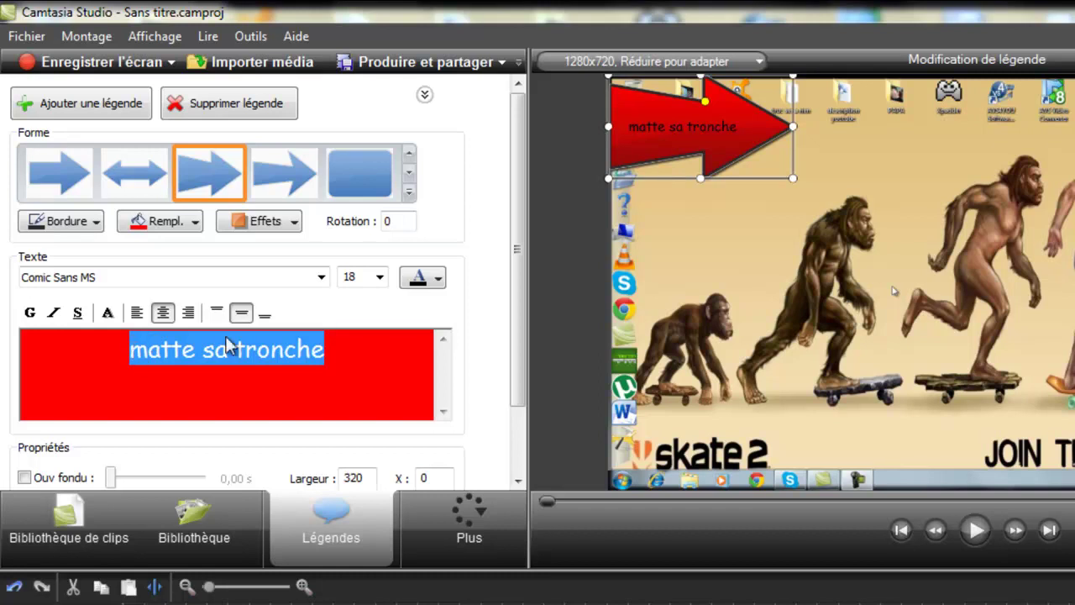
click(389, 283)
click(362, 458)
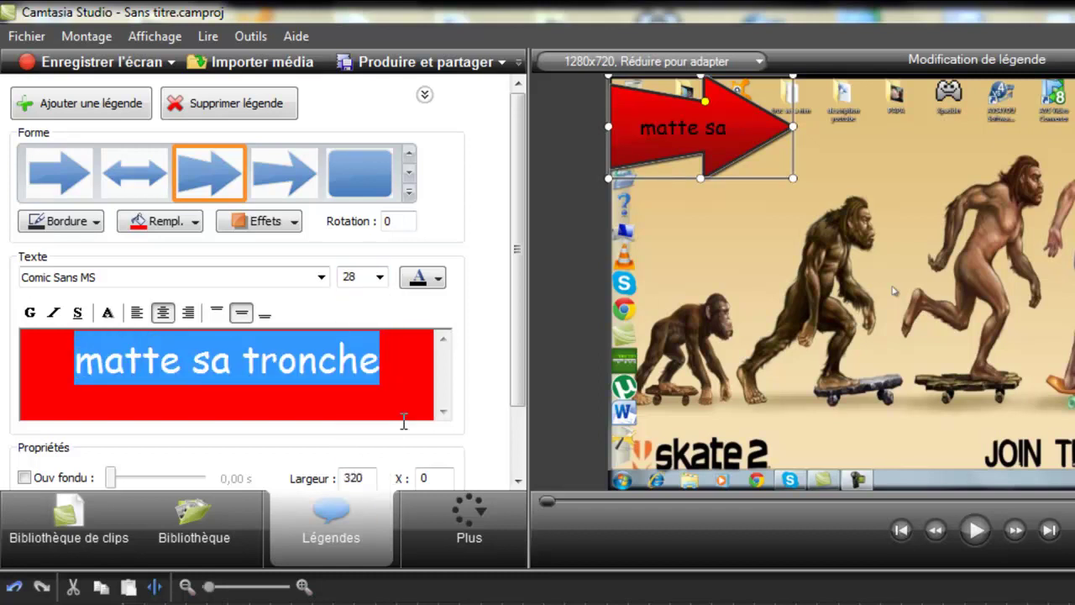
click(380, 279)
click(366, 418)
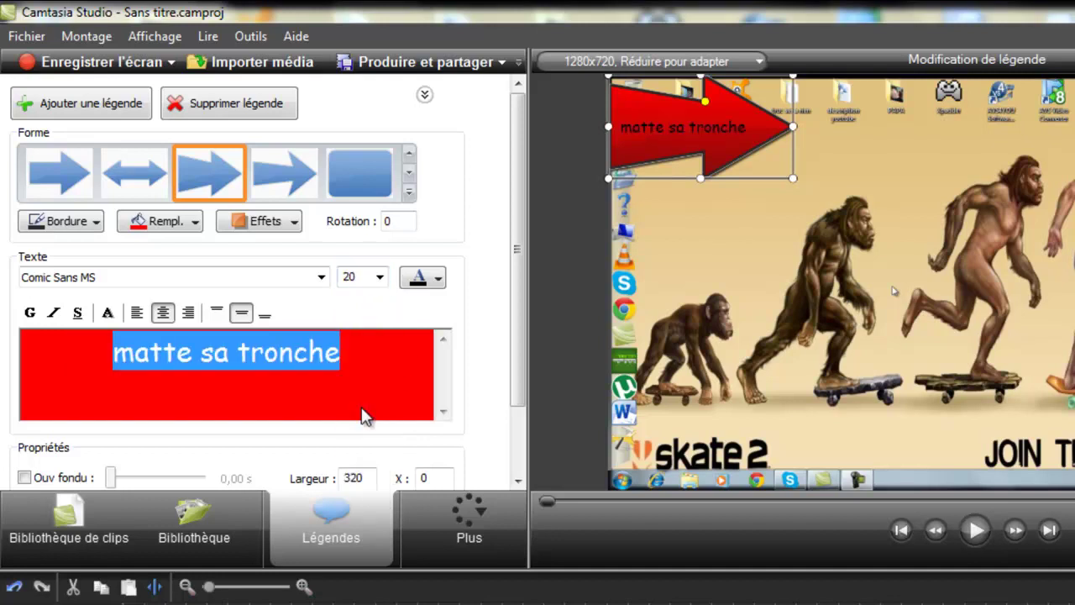
Change the callout text's font to Arial Black and its size to 18.
click(321, 278)
scroll(301, 326, up, 1)
scroll(259, 338, up, 8)
scroll(202, 323, down, 2)
scroll(193, 319, down, 2)
click(192, 317)
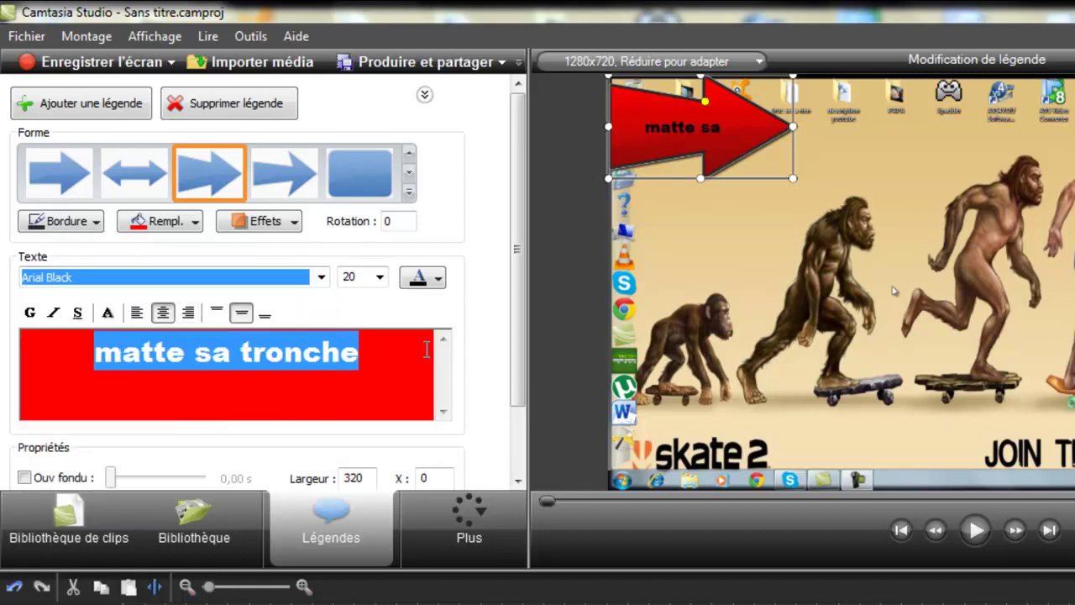
click(380, 277)
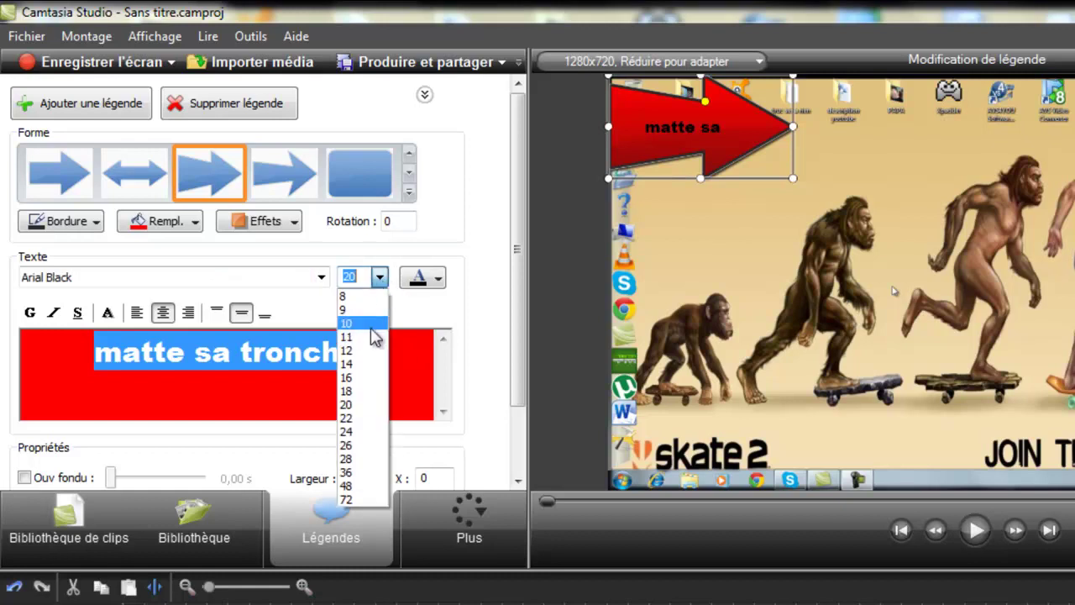
click(359, 402)
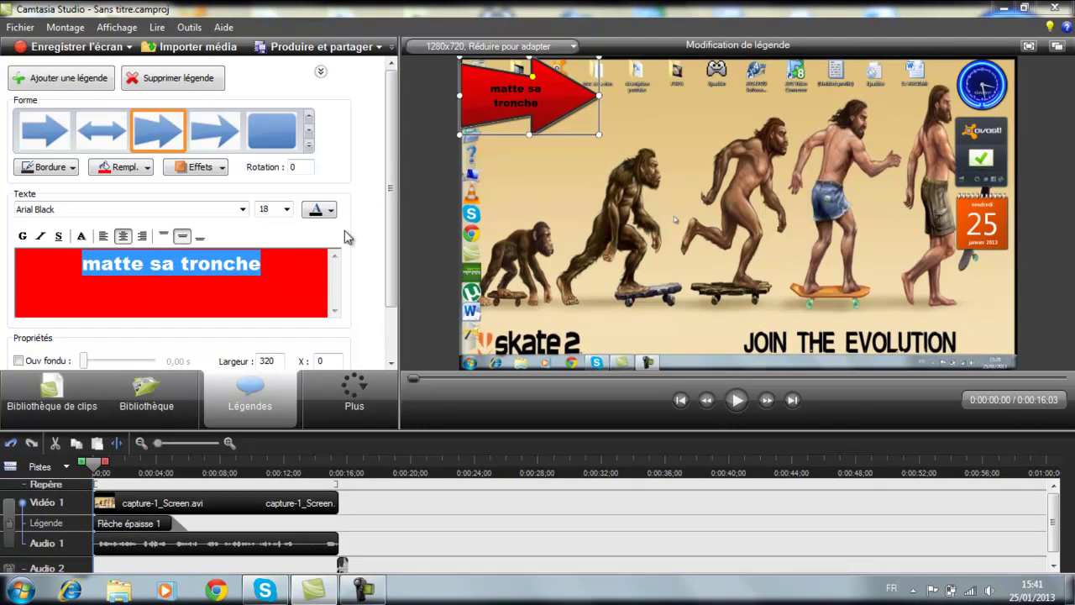
Extend the callout text so that it reads "matte sa tronche !!!XD".
click(310, 264)
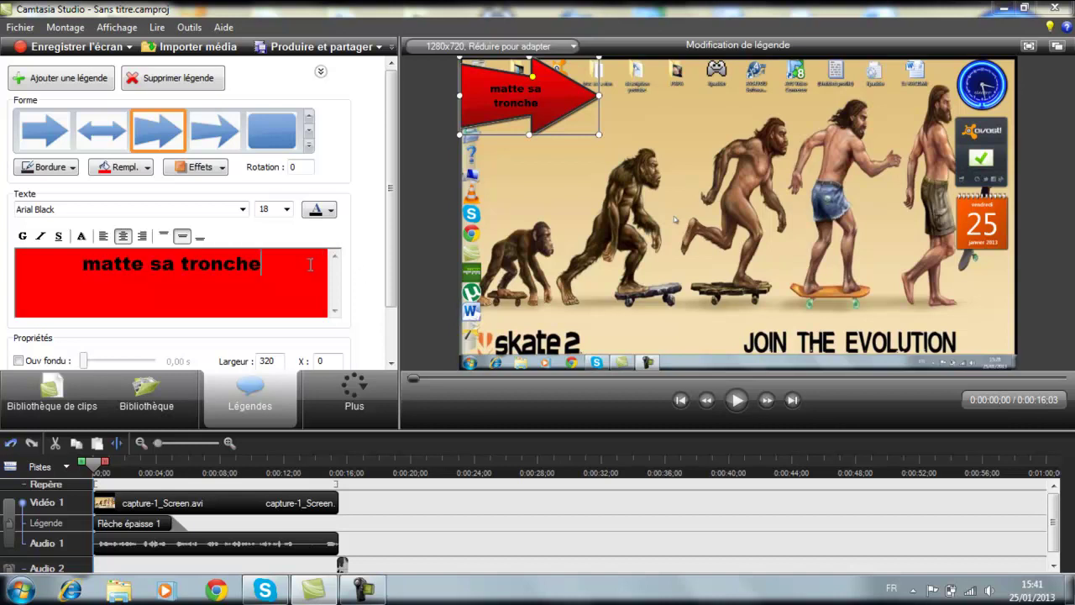
text(!!!)
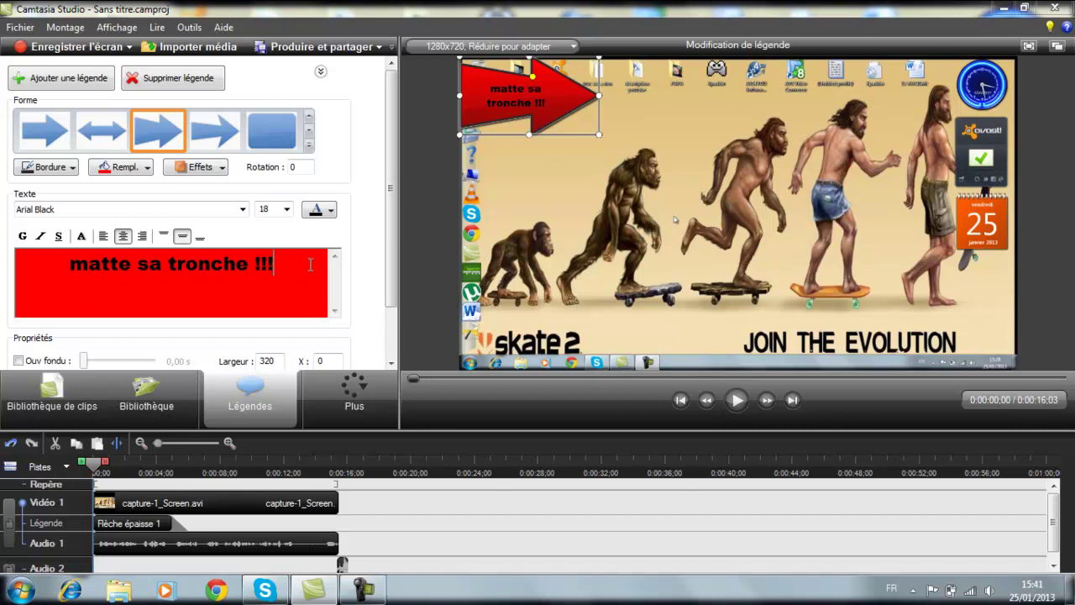
text(XD)
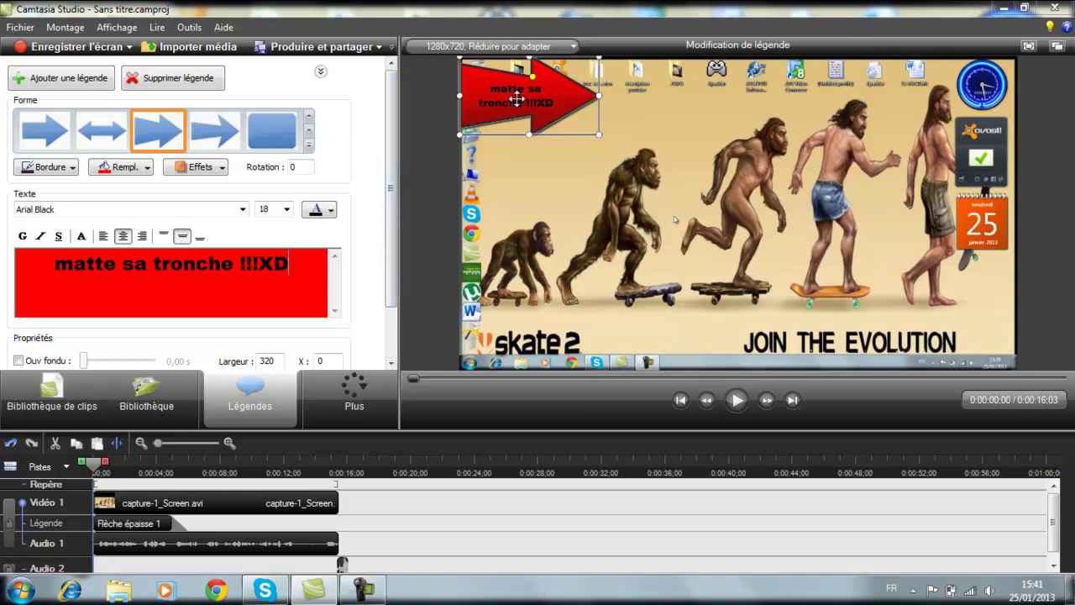
Move the arrow above the first ape and resize it slightly taller, with a width of 320.
drag(521, 101, 544, 227)
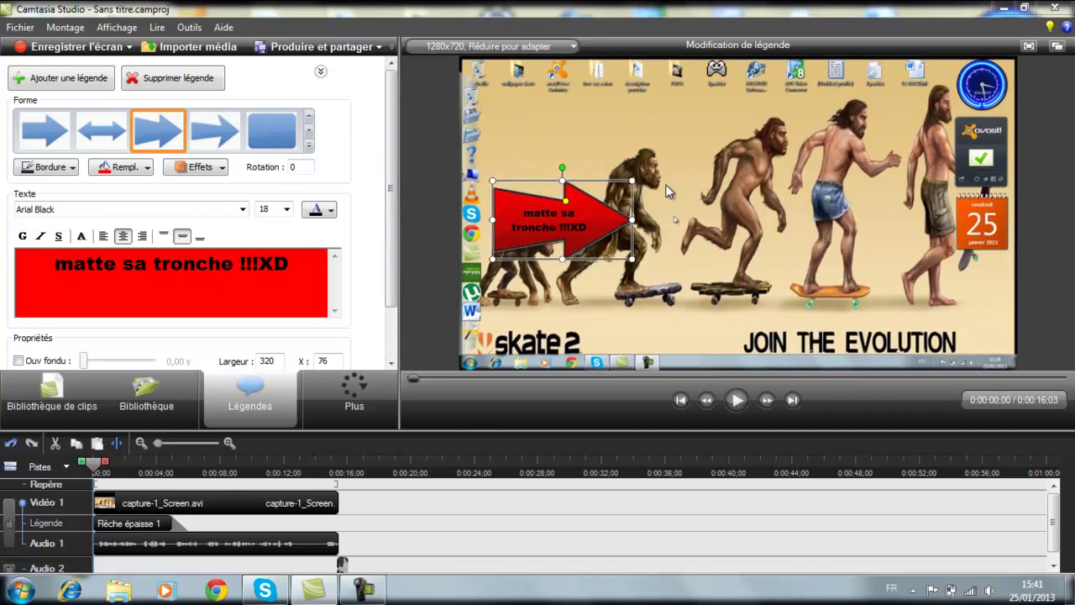
drag(634, 179, 819, 117)
drag(655, 260, 656, 225)
drag(822, 111, 632, 140)
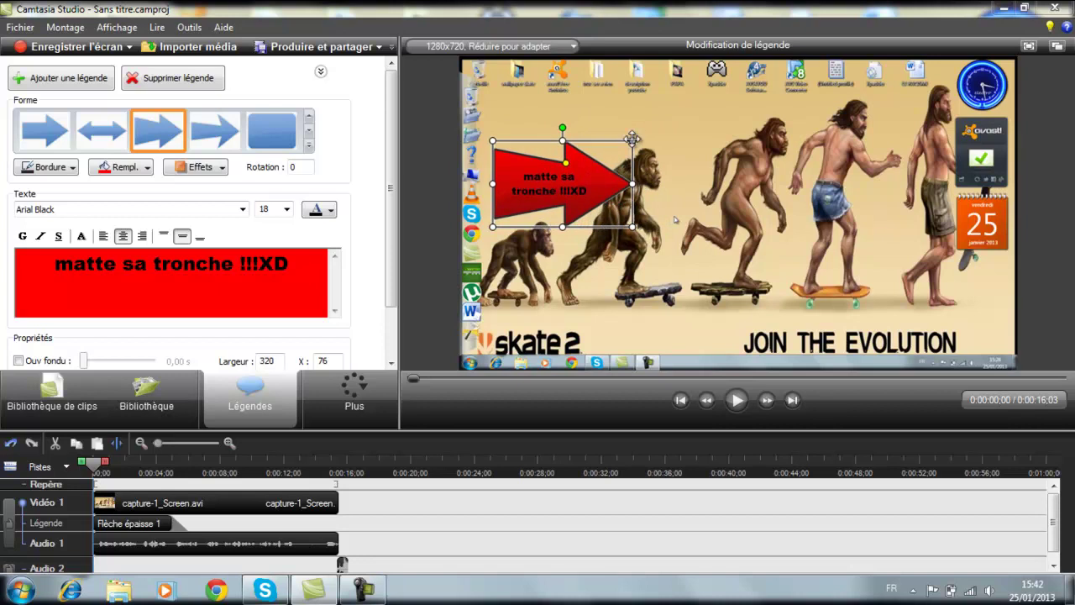
Rotate the arrow to 349 degrees and move it so its tip points at the second ape's head.
drag(562, 153, 568, 119)
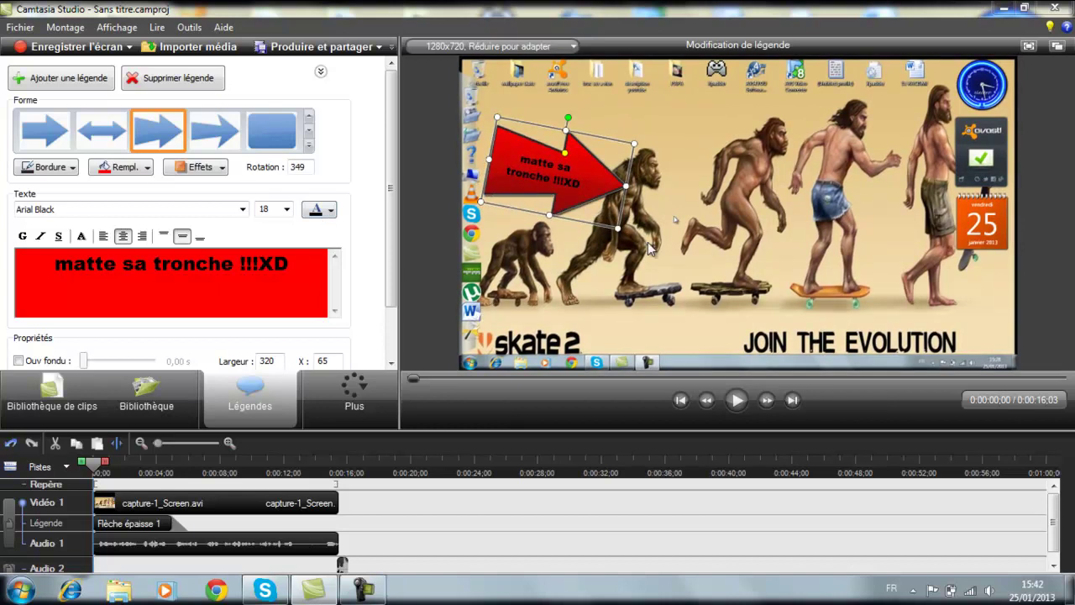
drag(535, 163, 586, 152)
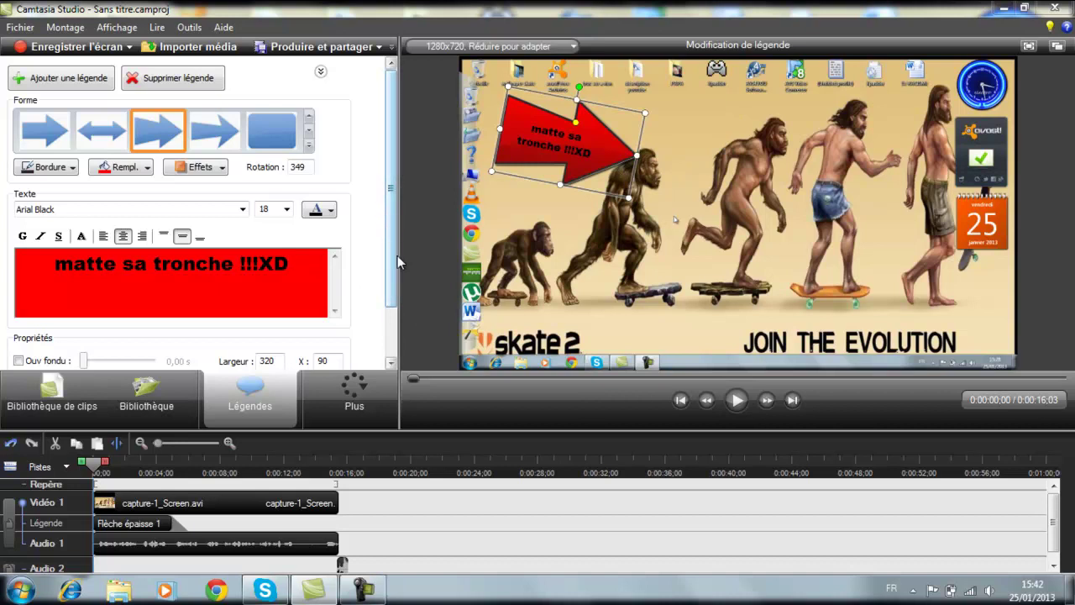
Preview the arrow callout over the recording's first seconds and return the playhead to the start.
click(734, 402)
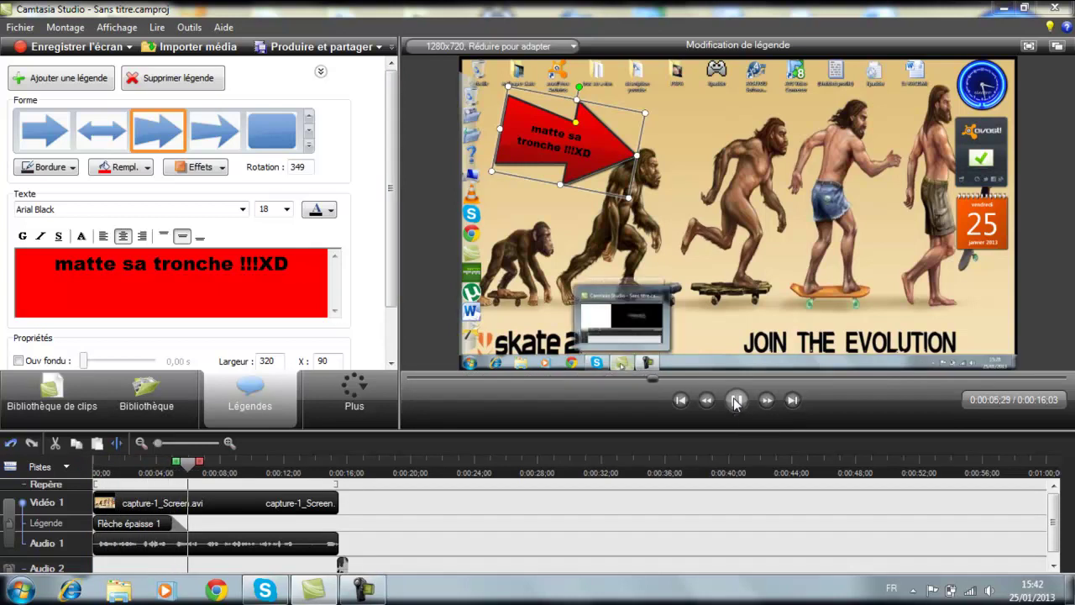
click(736, 400)
drag(213, 464, 94, 470)
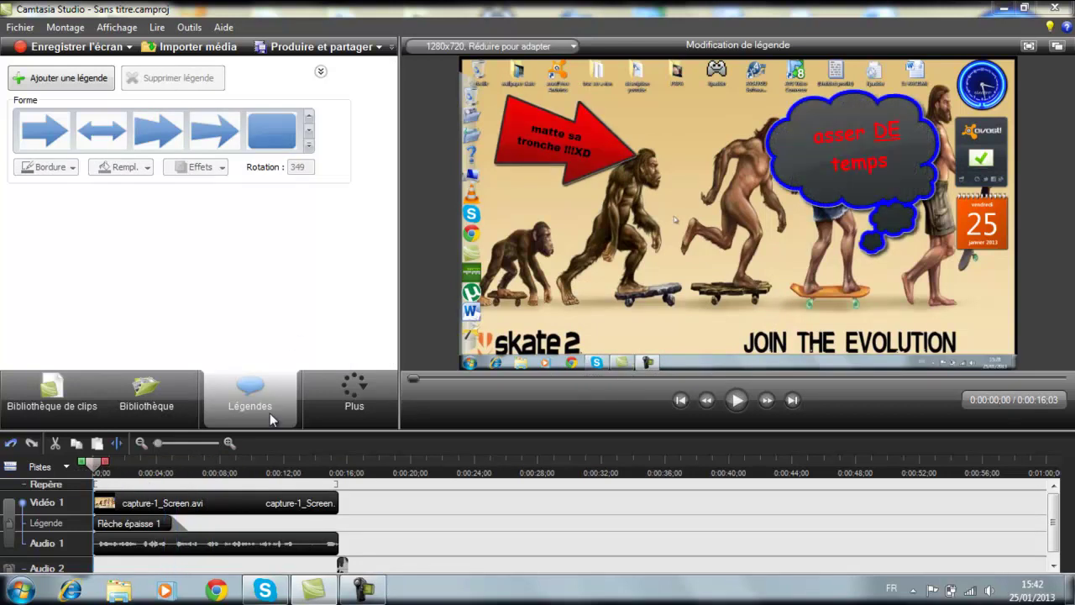
Try the effect that fits the arrow callout's size to its text, and turn it off again.
click(540, 137)
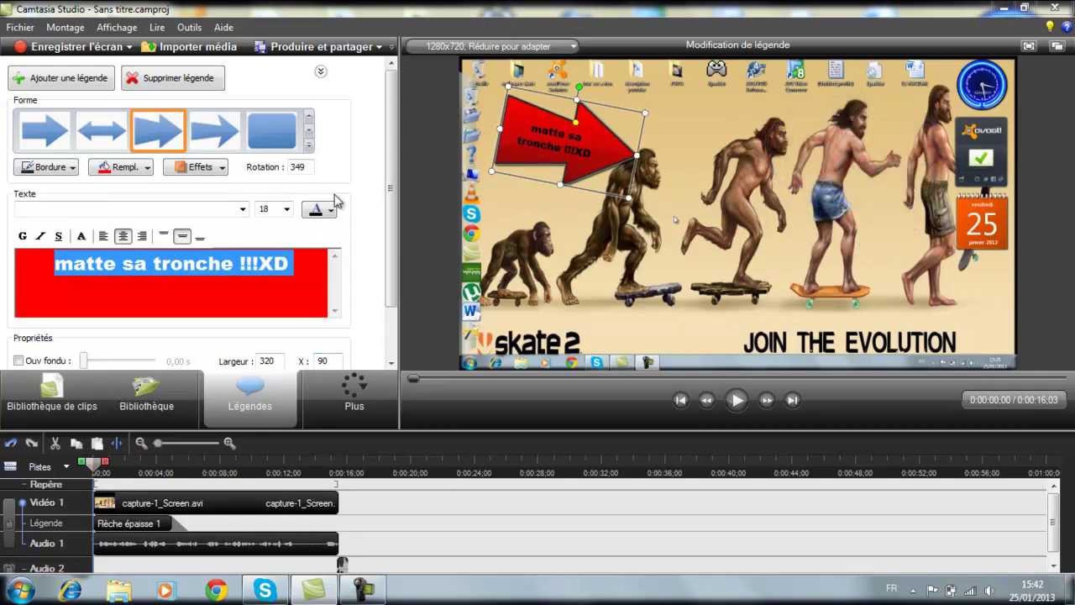
click(202, 169)
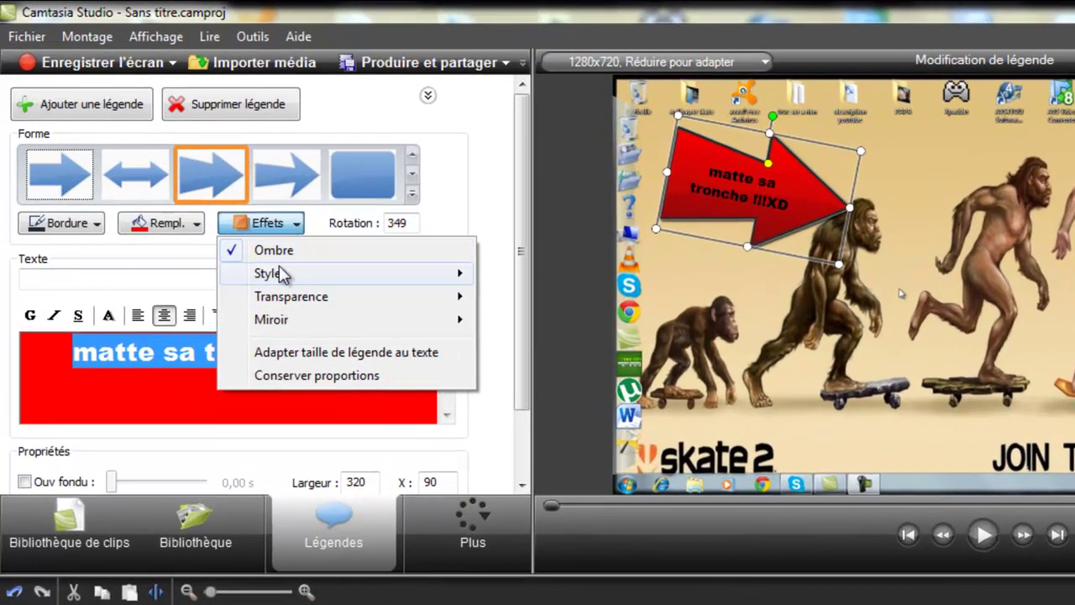
mouse_move(211, 205)
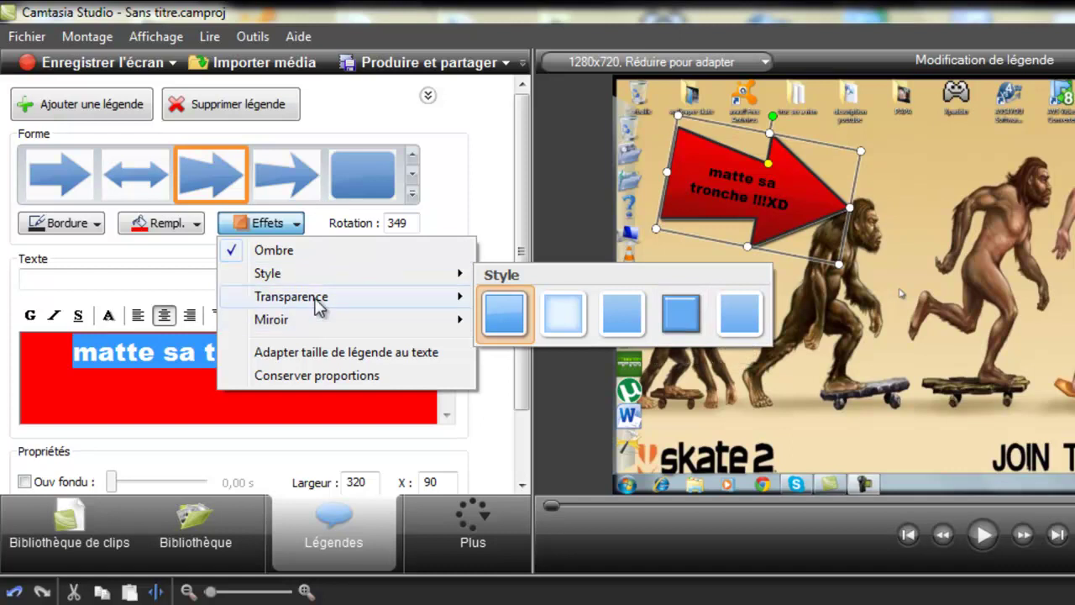
mouse_move(319, 306)
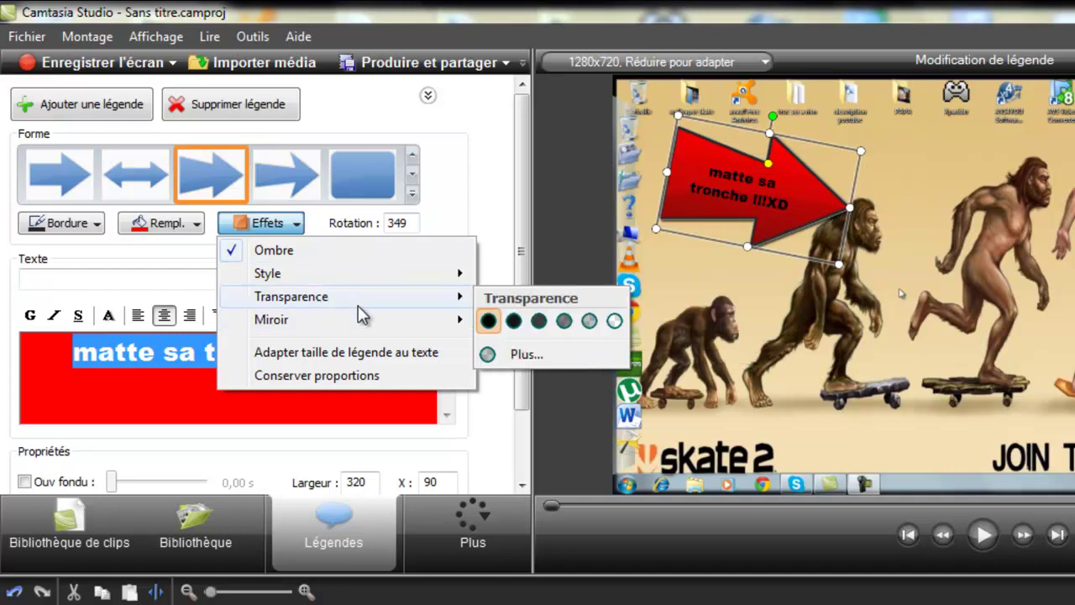
mouse_move(355, 322)
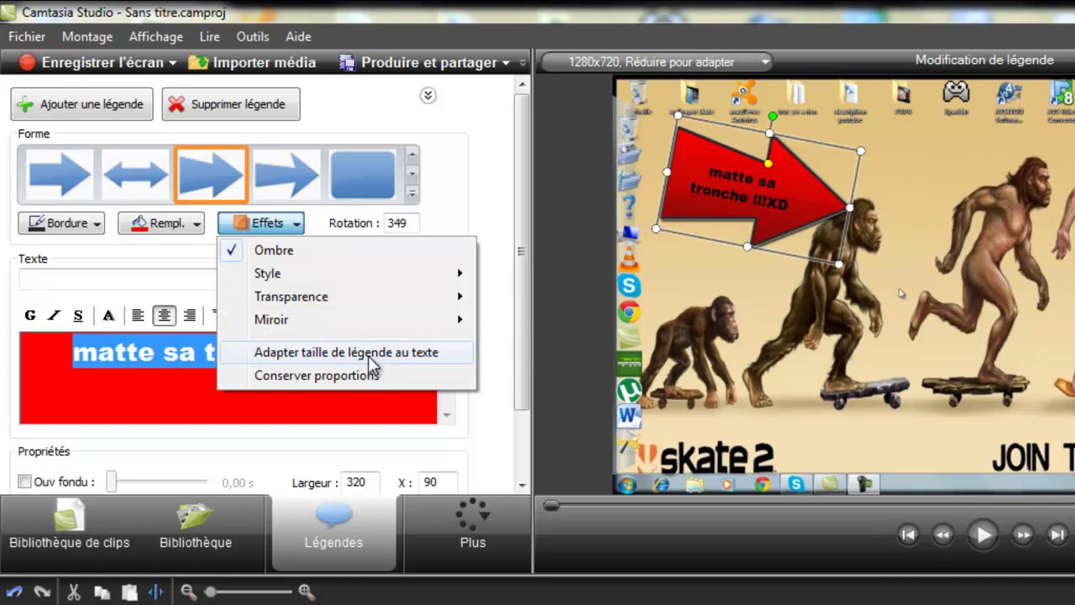
click(372, 353)
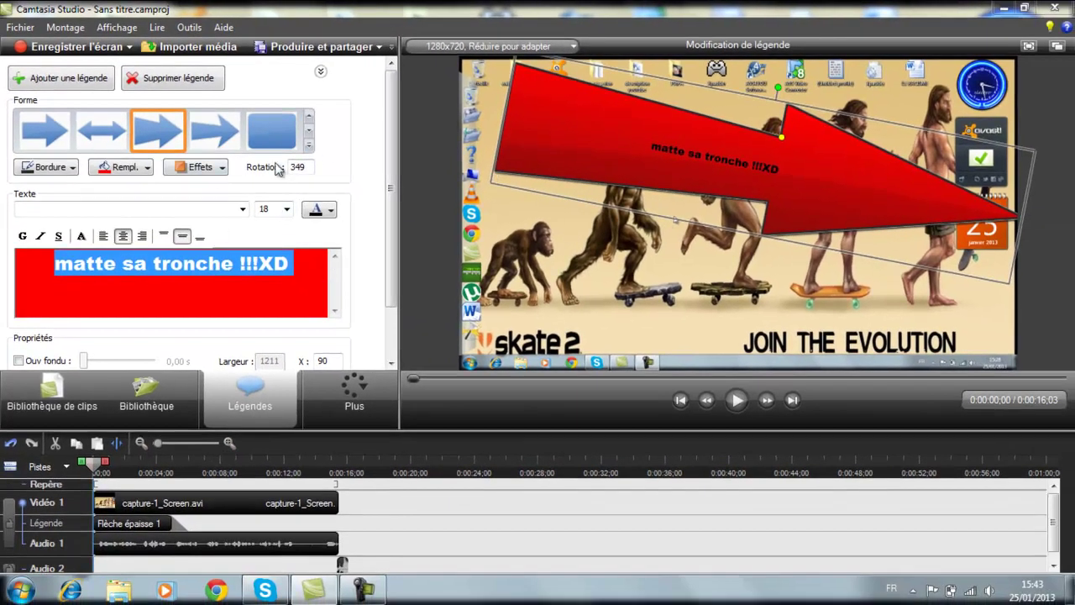
click(223, 172)
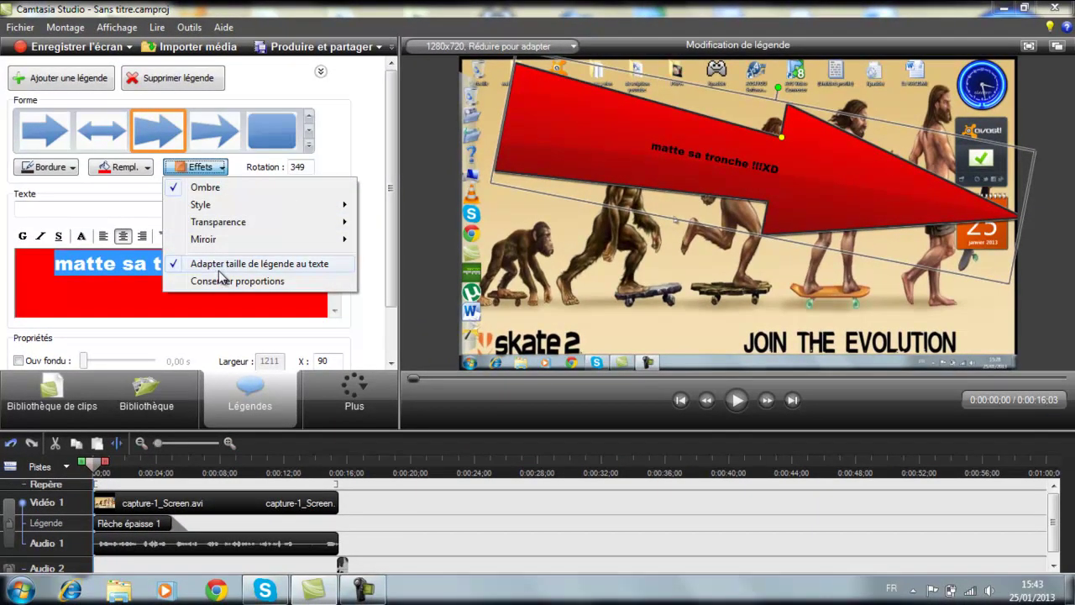
click(219, 267)
click(224, 170)
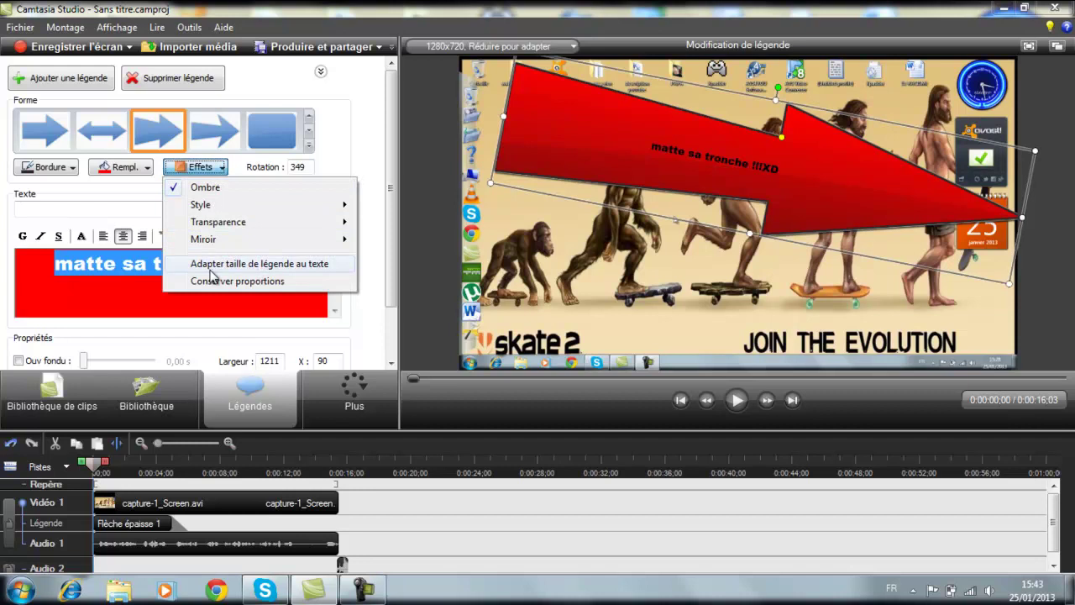
Shrink the arrow callout to 338 wide and 199 high, and move its tip to the second ape's head.
click(1024, 217)
drag(1024, 217, 640, 187)
drag(561, 202, 561, 141)
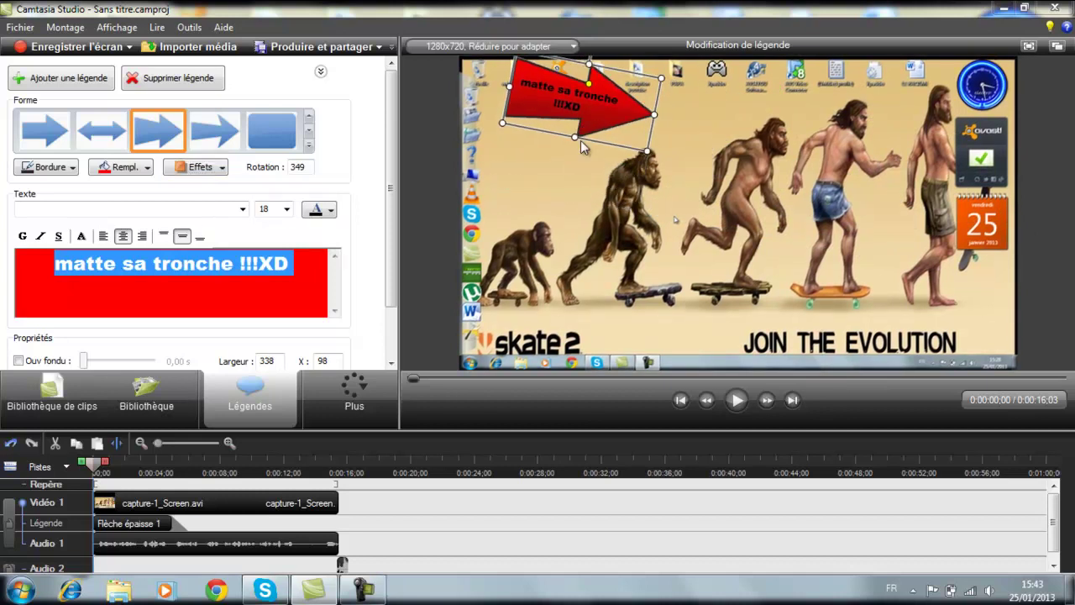
drag(598, 103, 578, 141)
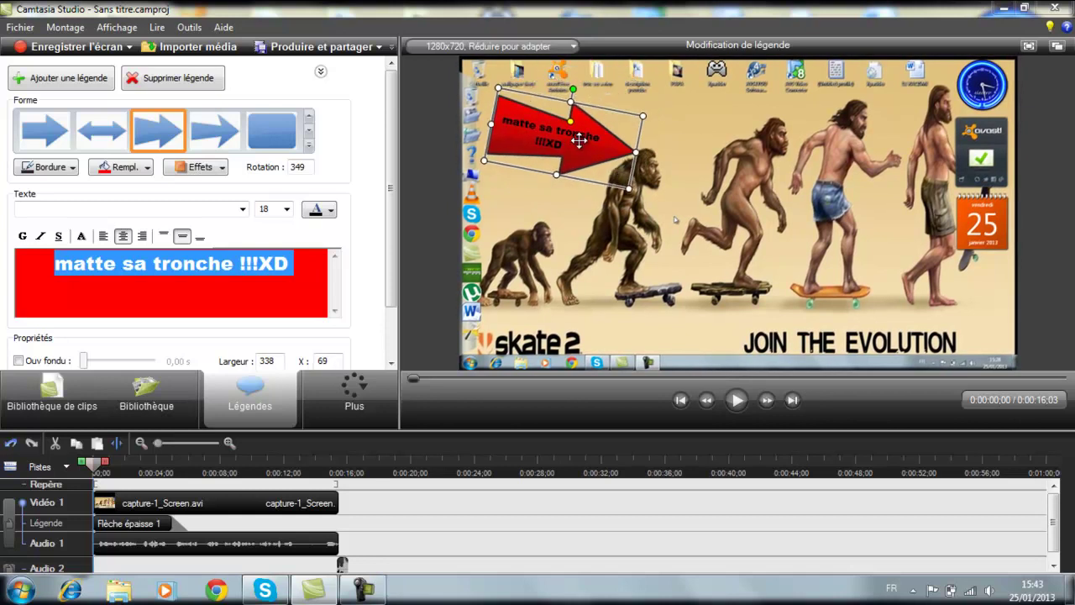
drag(569, 95, 571, 84)
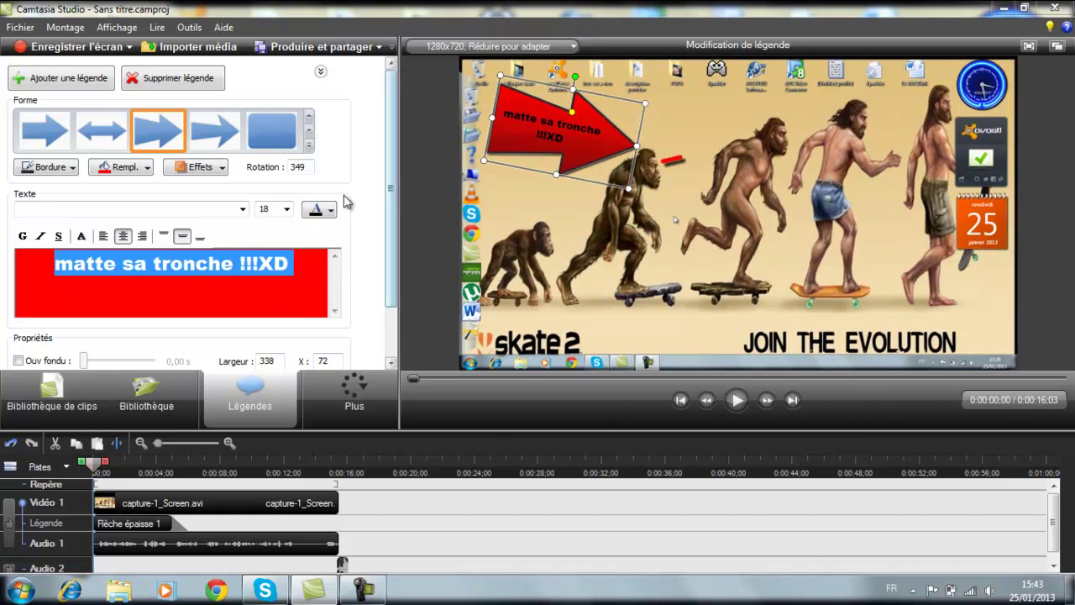
Examine the full gallery of callout shapes, including speech bubbles, highlights, text and image shapes, and return to the arrows.
drag(397, 255, 388, 293)
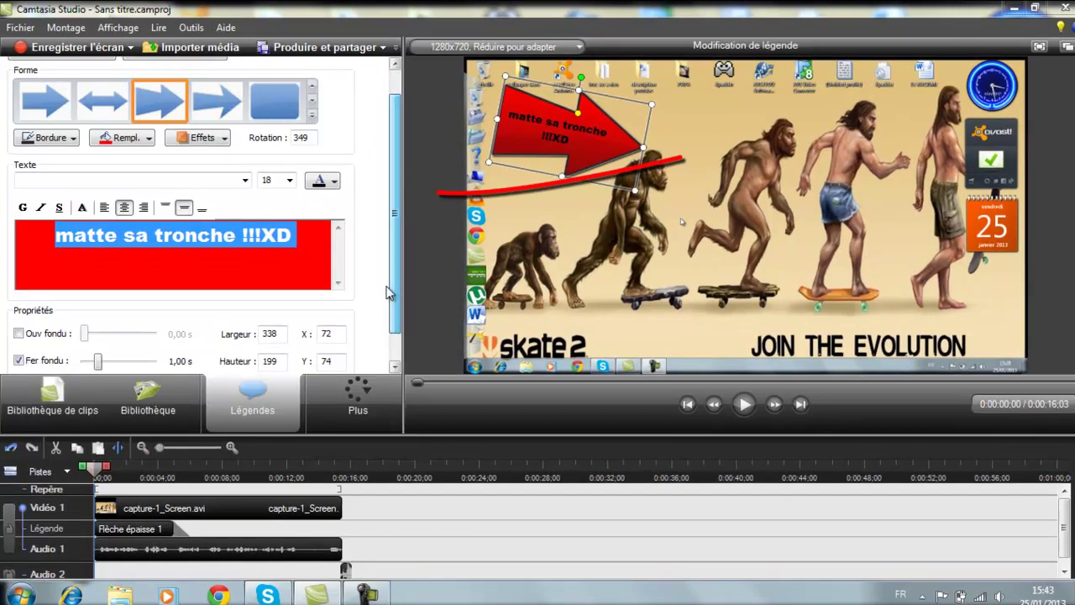
scroll(388, 292, up, 2)
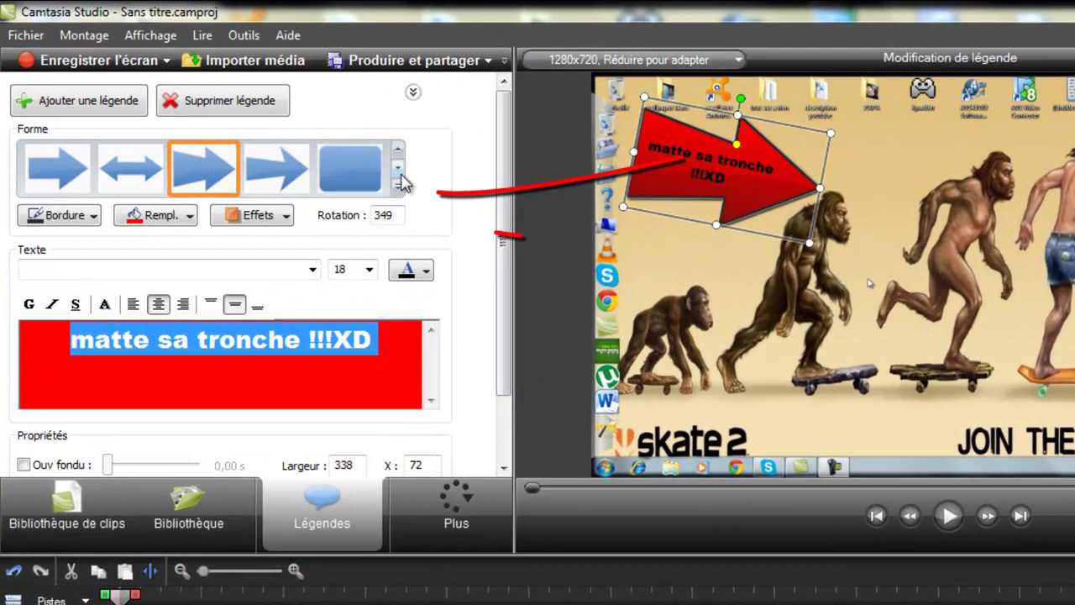
click(397, 168)
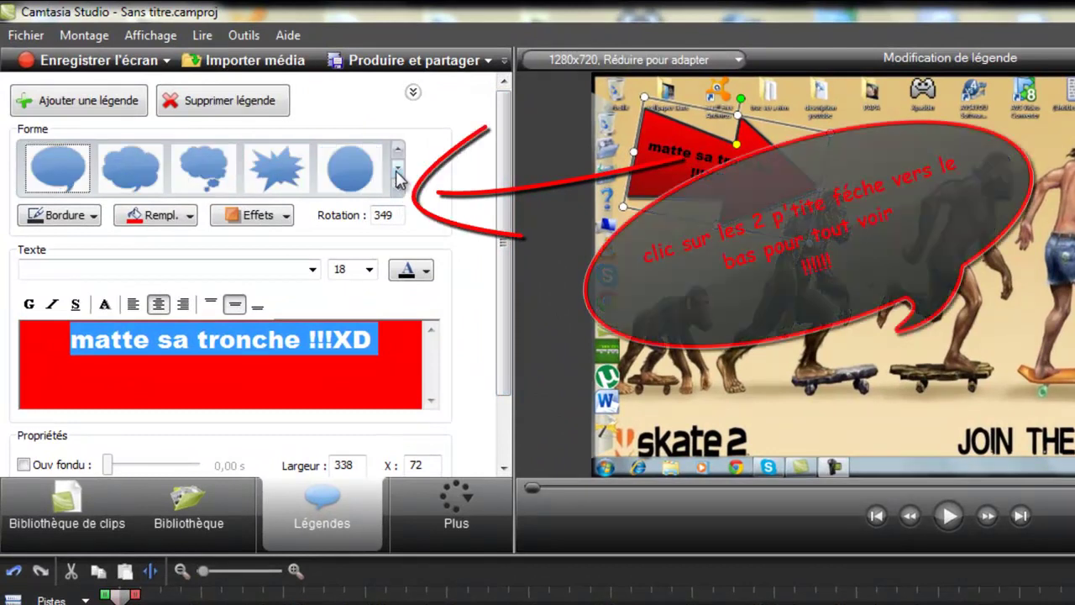
click(398, 172)
click(398, 172)
click(398, 172)
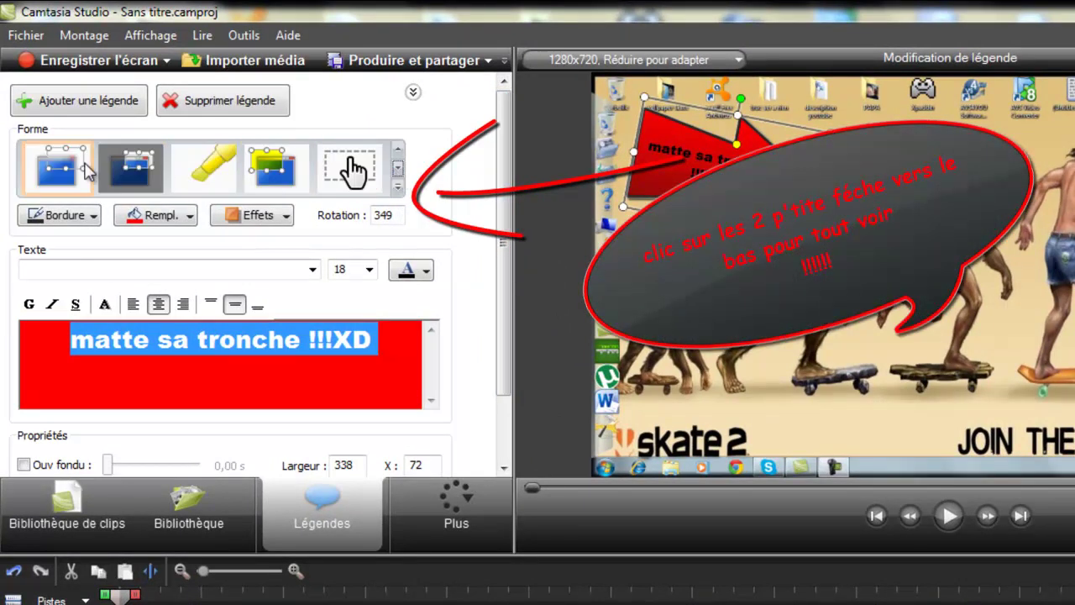
click(398, 172)
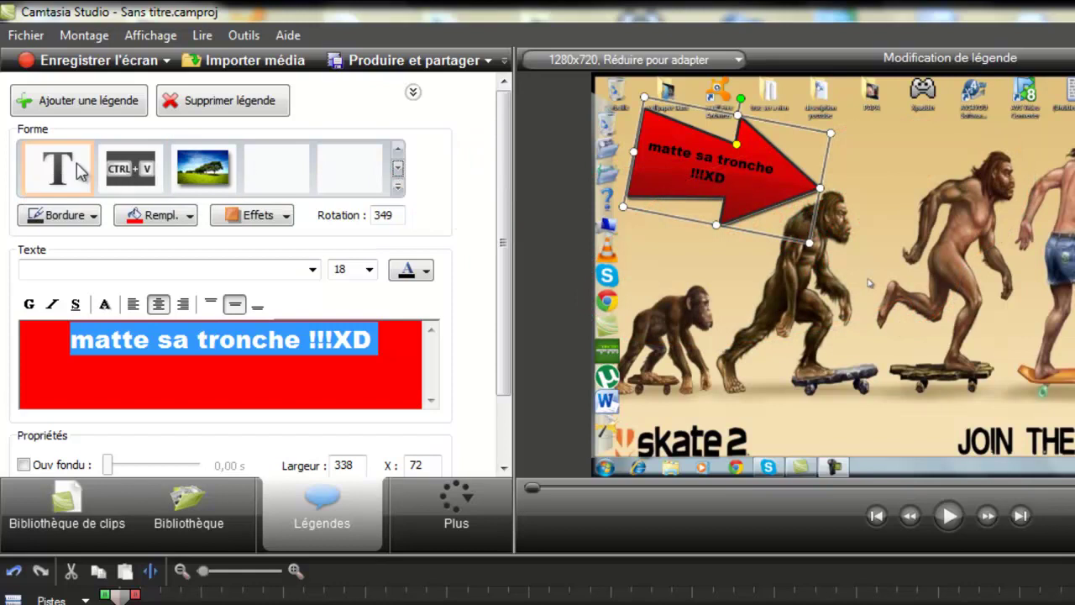
click(398, 151)
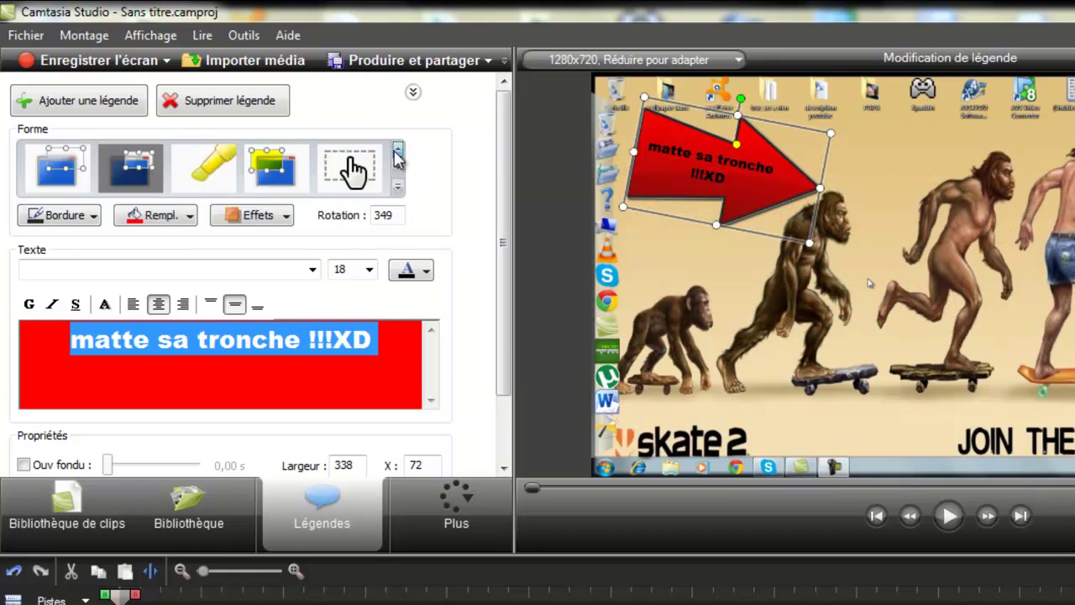
click(399, 151)
click(398, 151)
click(398, 151)
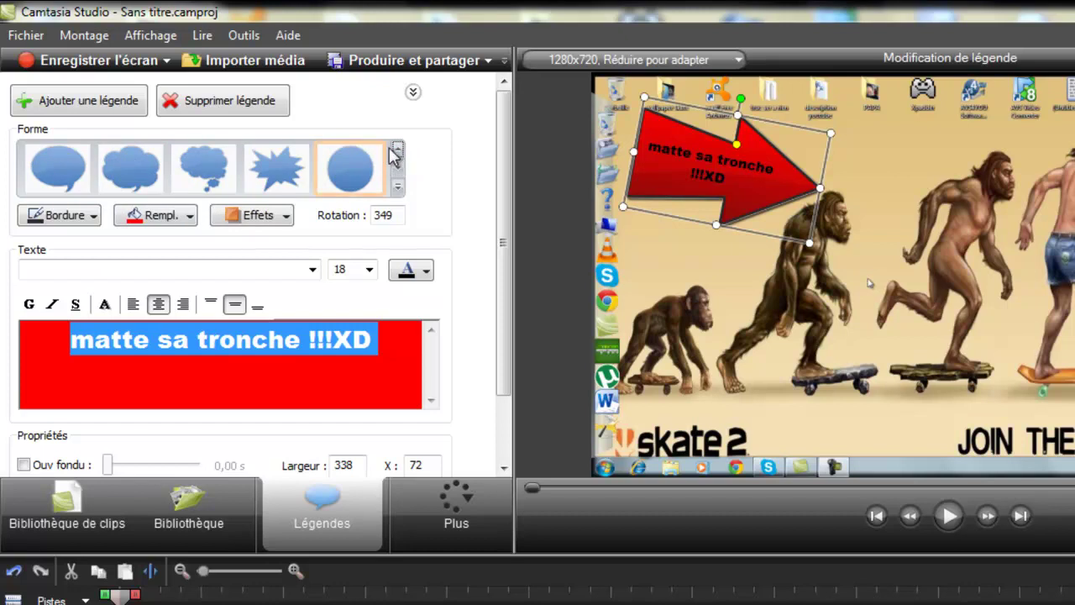
click(398, 151)
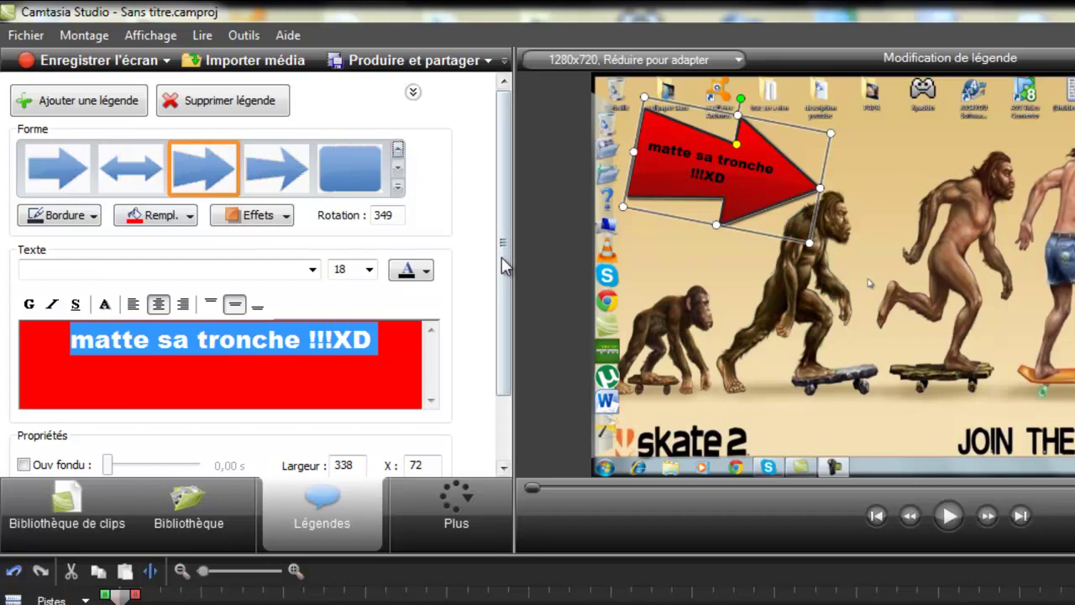
Set the arrow callout's fade-out to 5.00 s and move it along the timeline to start at 0:00:05;14.
drag(499, 348, 509, 456)
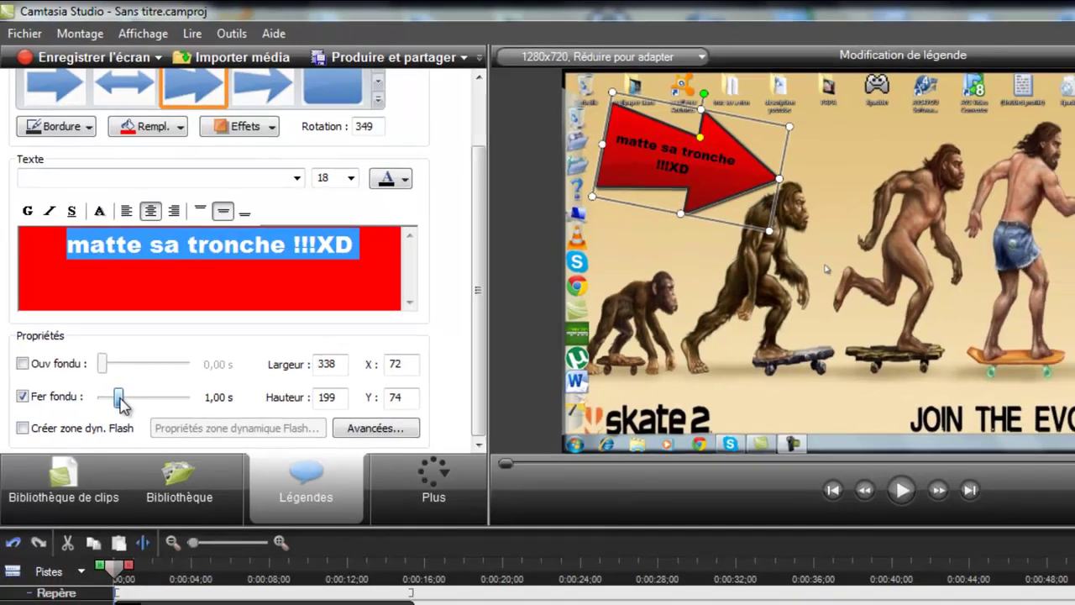
drag(124, 417, 195, 417)
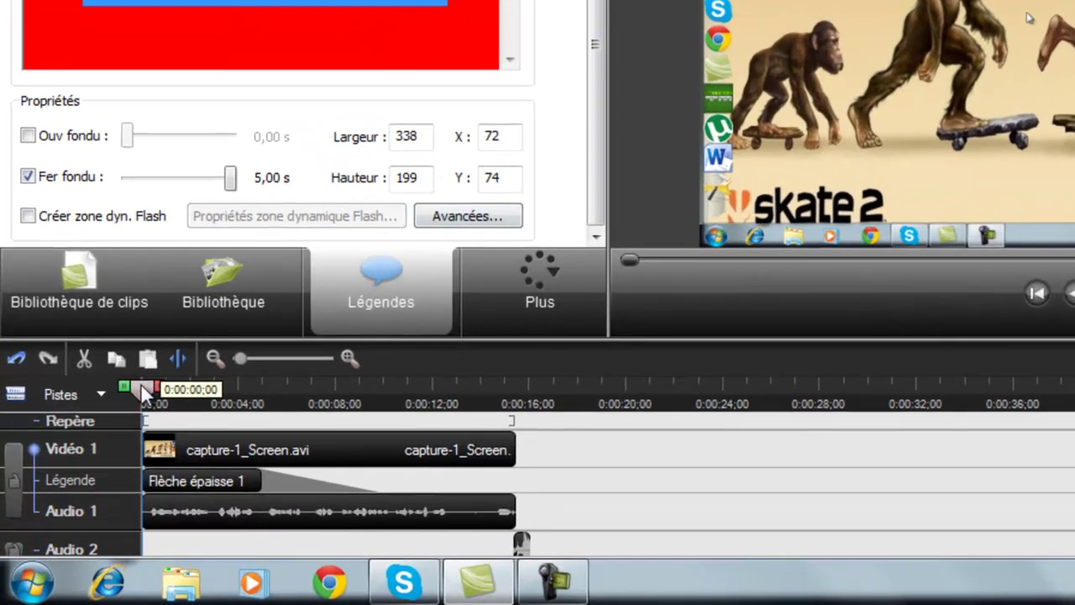
drag(98, 462, 114, 462)
drag(172, 389, 110, 400)
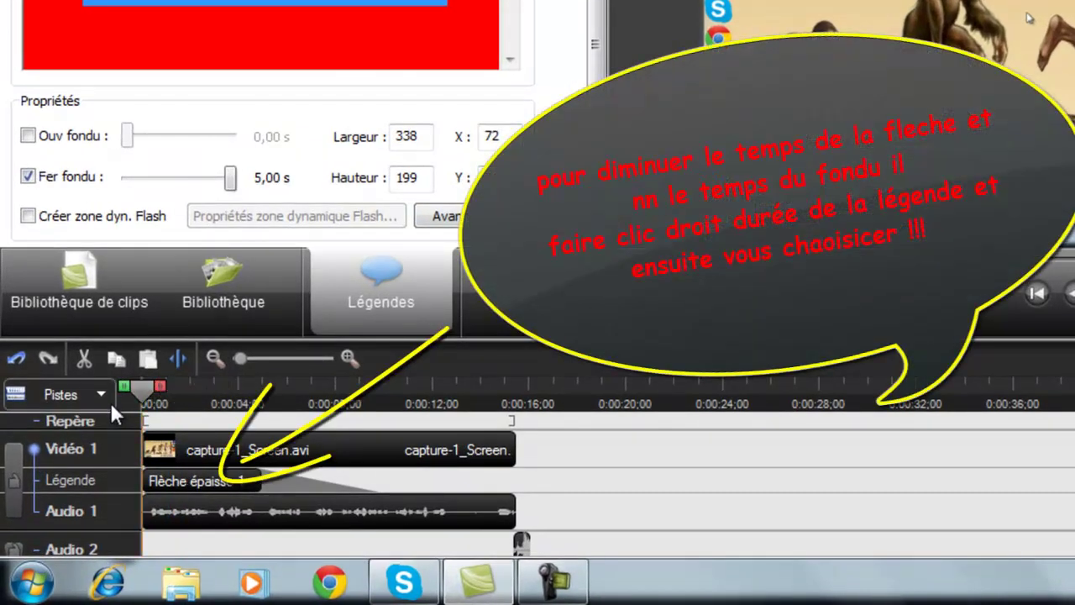
drag(215, 478, 361, 504)
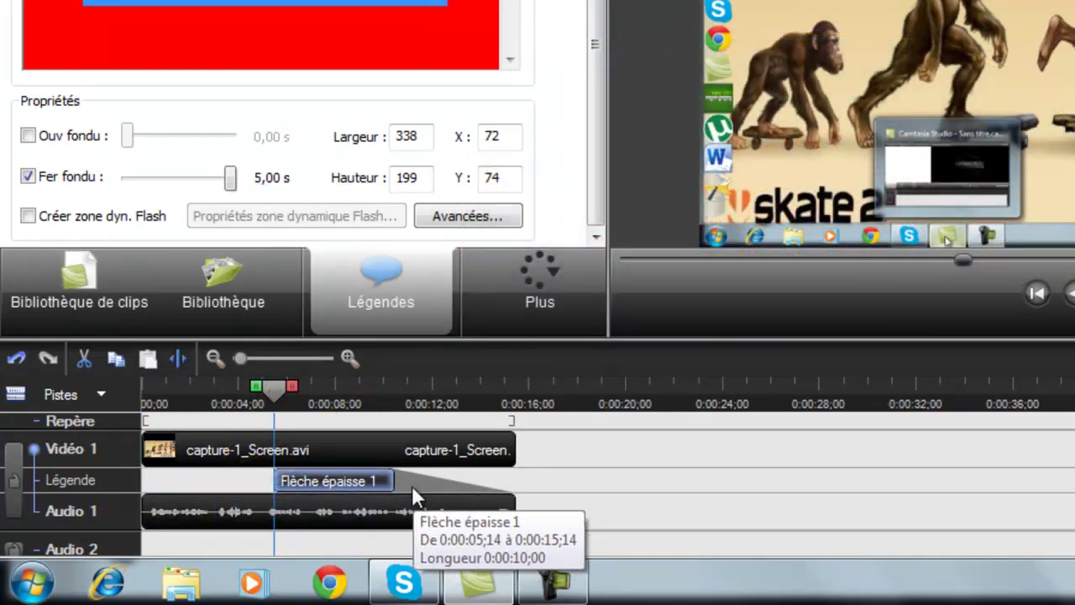
drag(230, 177, 184, 216)
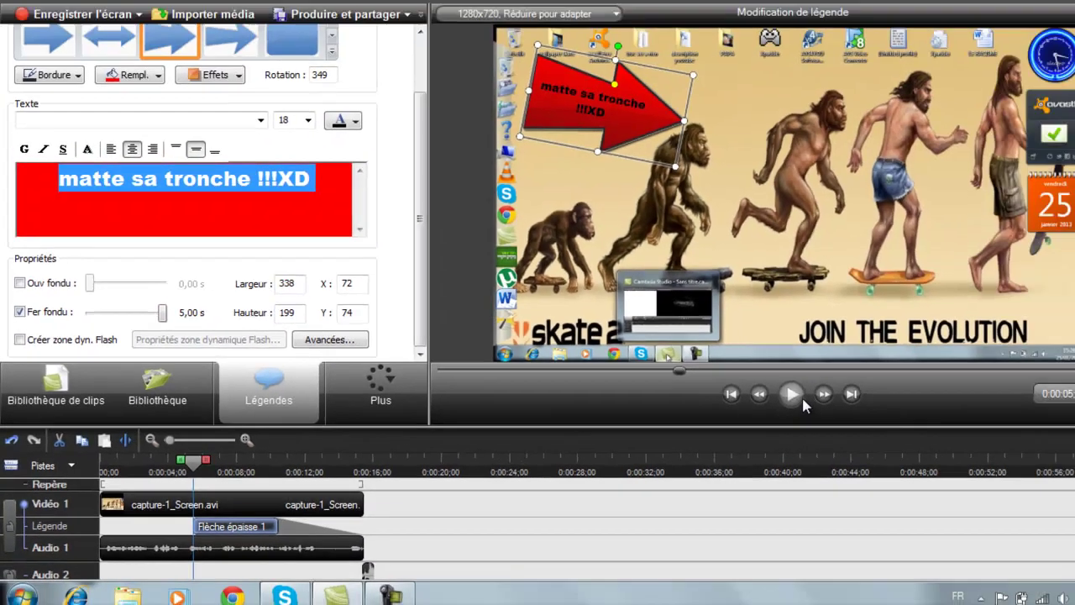
Preview the arrow callout's fade-out by playing the recording from the start, and place the playhead at 0:00:10;13.
key(space)
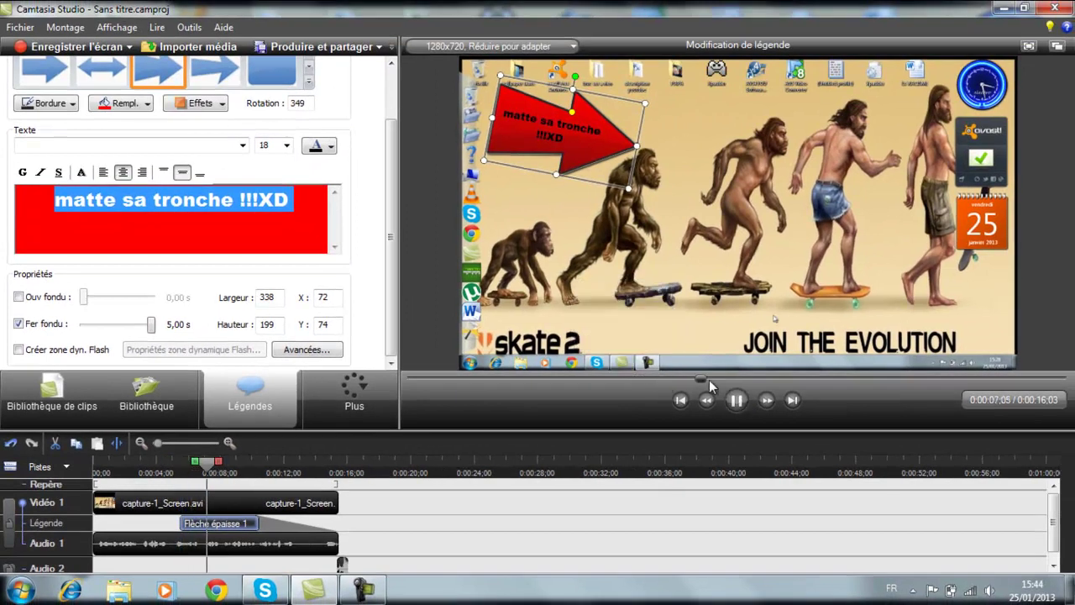
click(407, 377)
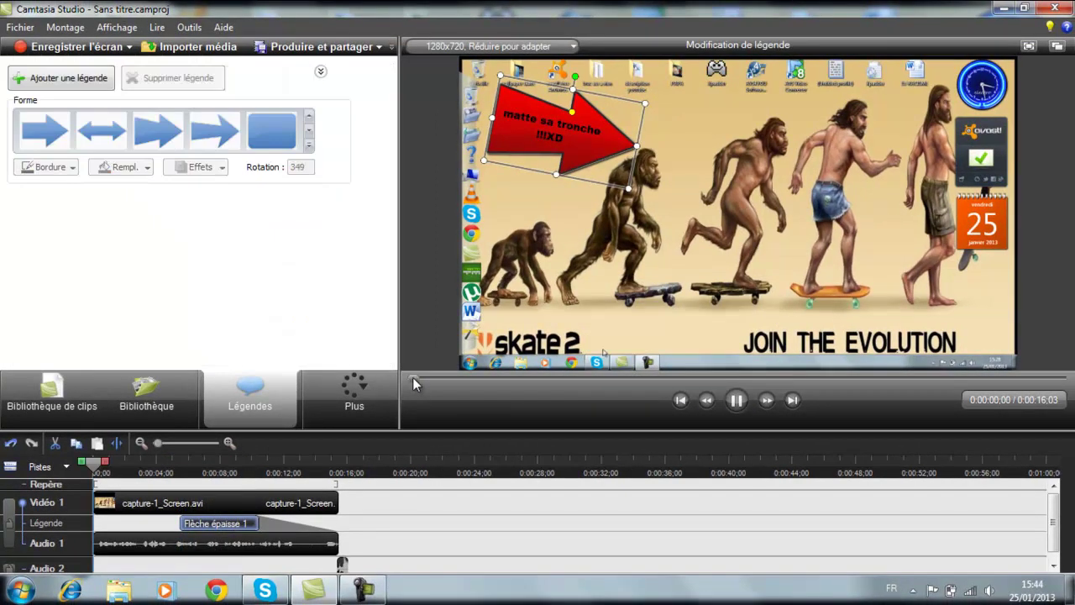
click(737, 402)
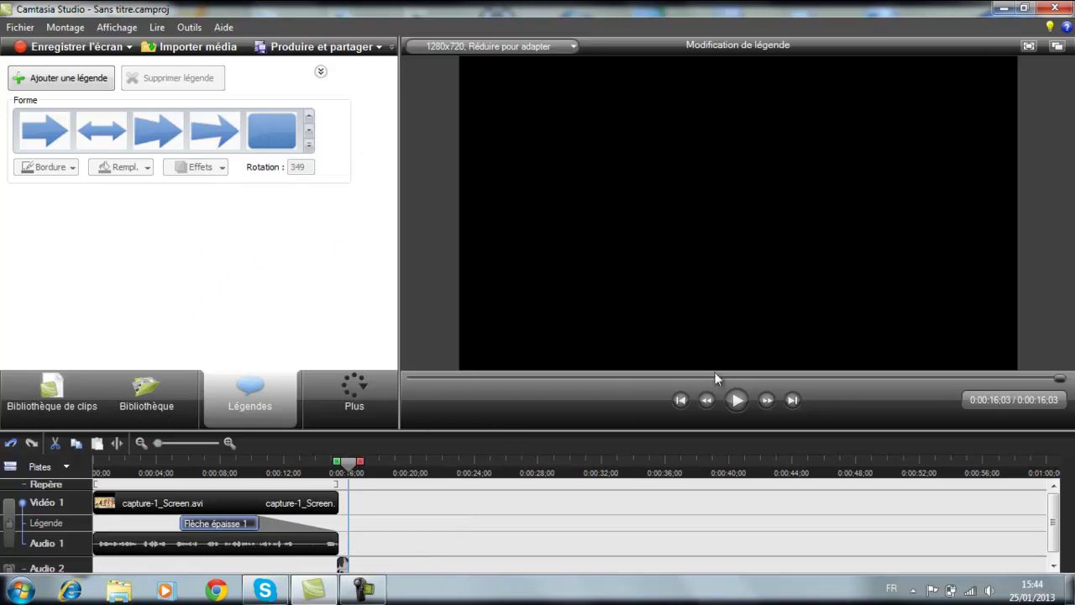
click(834, 377)
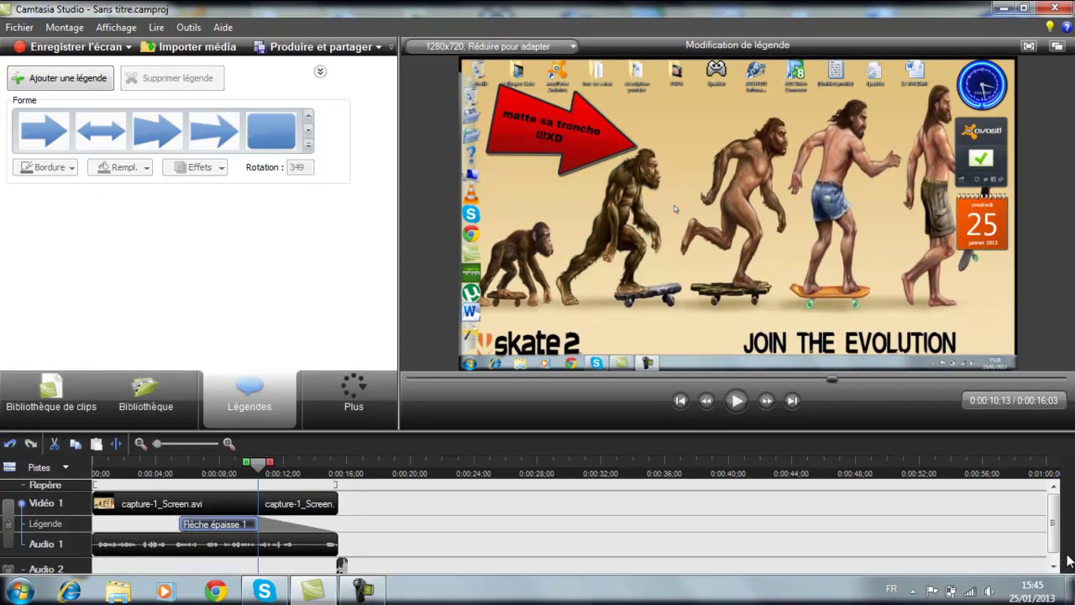
Place the playhead at 0:00:01;23 and open the Zoom-n-Pan editing options.
drag(1057, 544, 1057, 557)
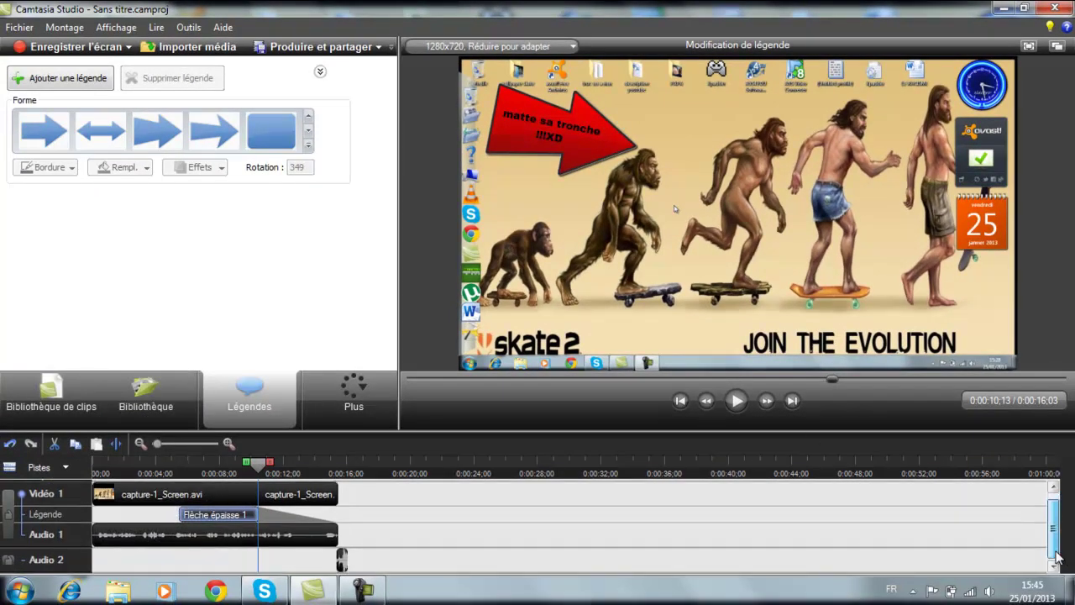
click(357, 402)
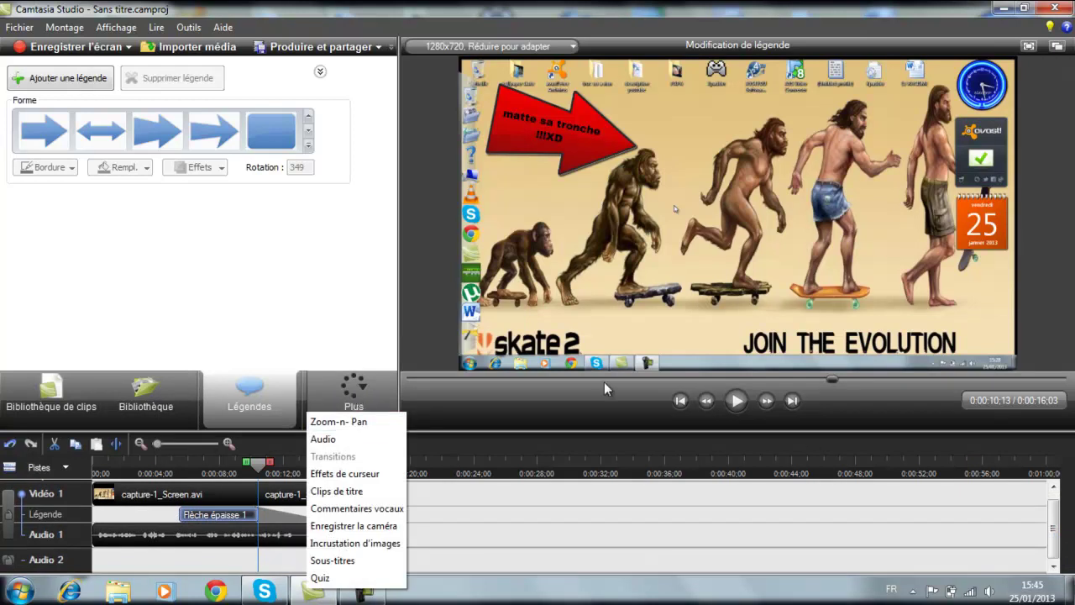
click(727, 386)
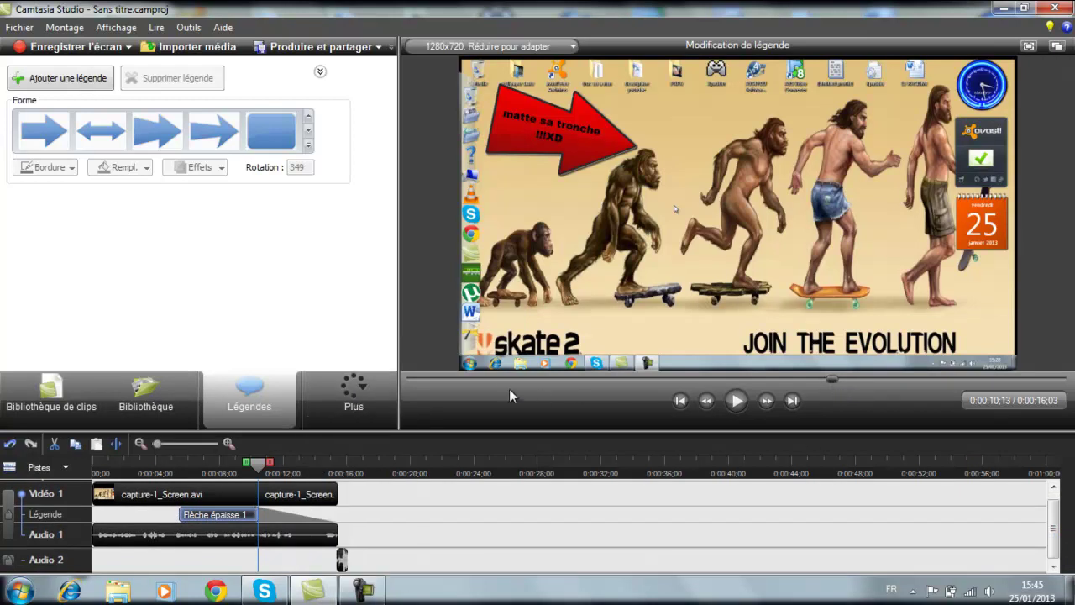
click(484, 378)
click(352, 389)
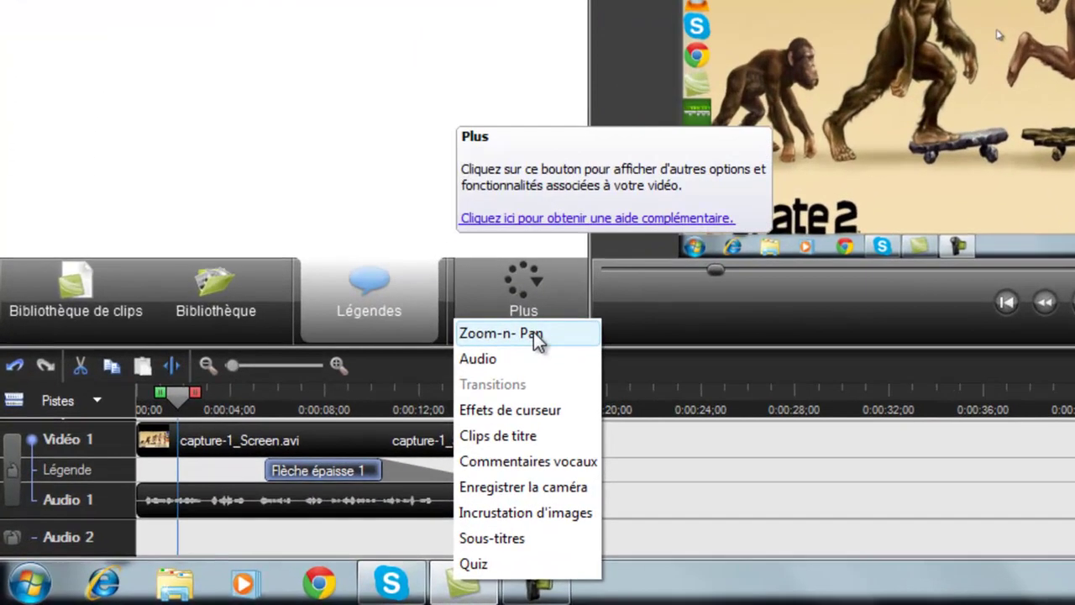
click(379, 412)
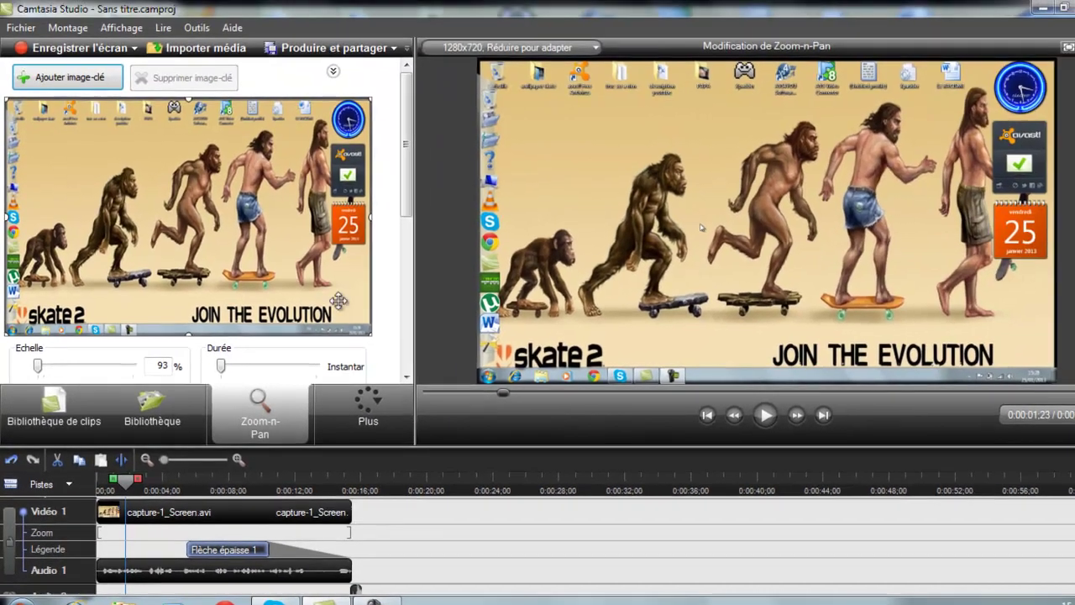
Add a Zoom-n-Pan keyframe at 0:00:06;02 that zooms to 175% on the upper-left area of the recording.
click(764, 415)
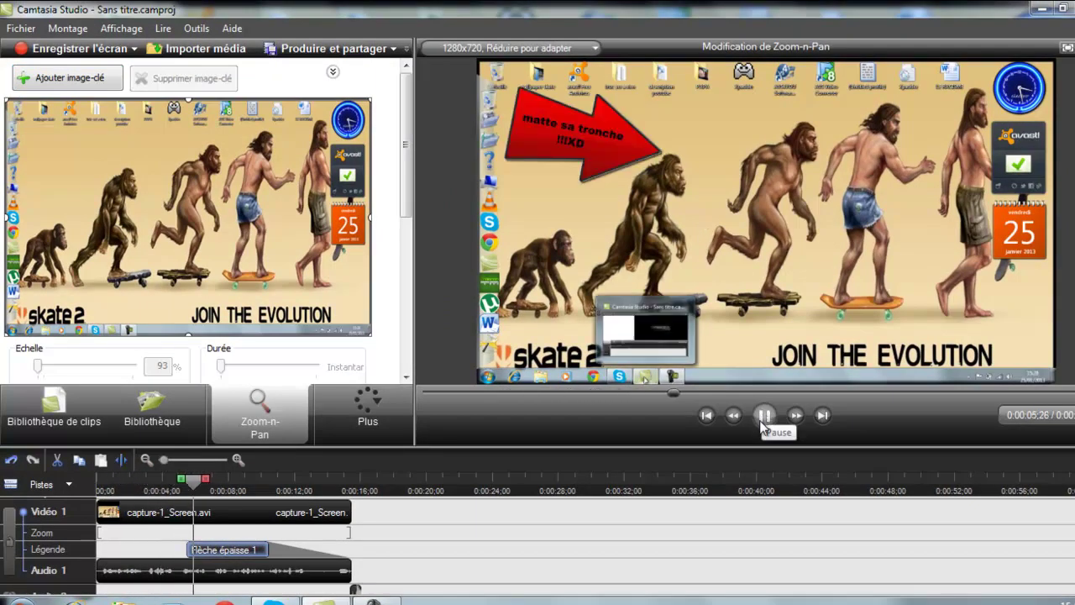
click(764, 415)
drag(4, 338, 213, 230)
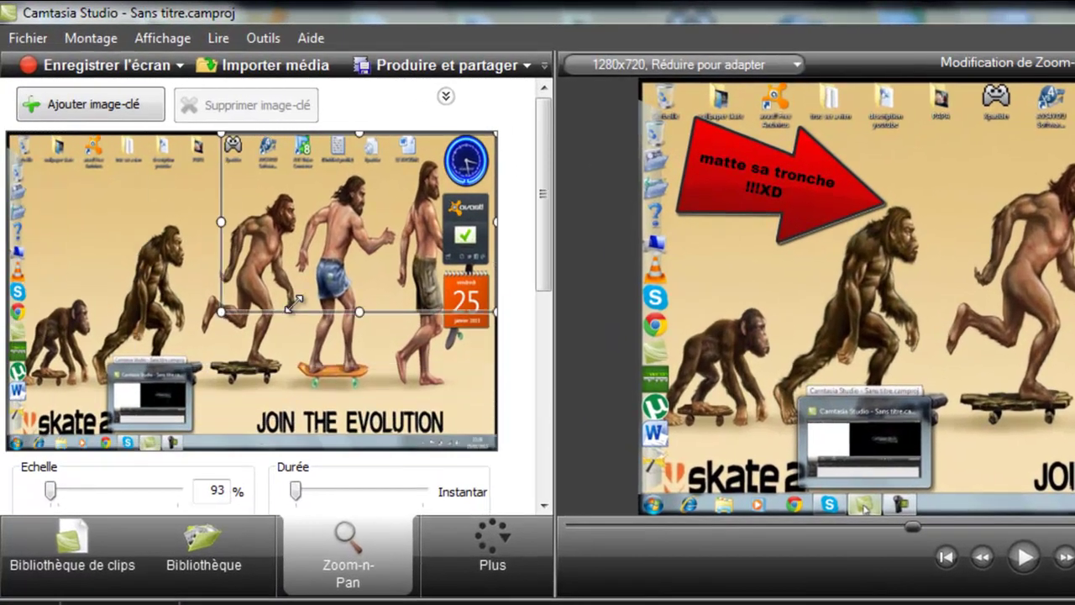
drag(353, 244, 134, 236)
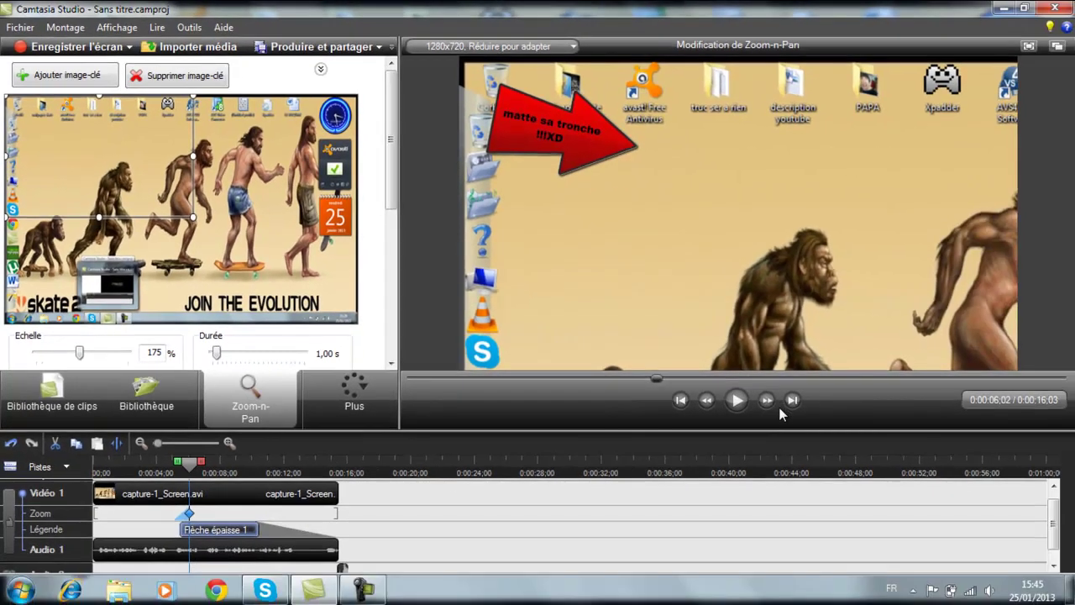
Add a second Zoom-n-Pan keyframe at about 0:00:11 that zooms back out to the full frame at 93%.
click(1033, 562)
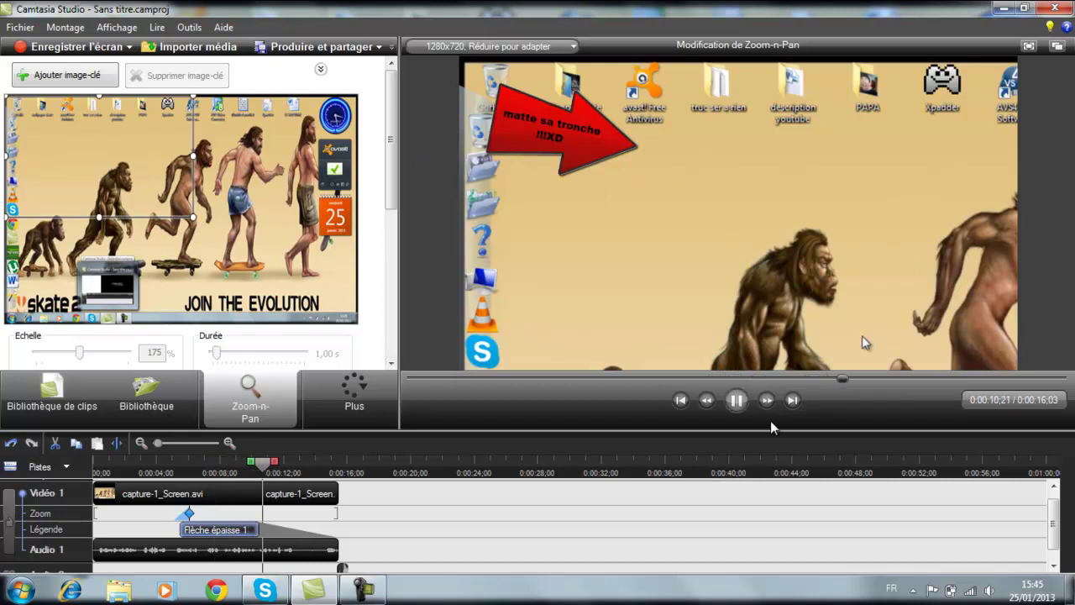
click(737, 400)
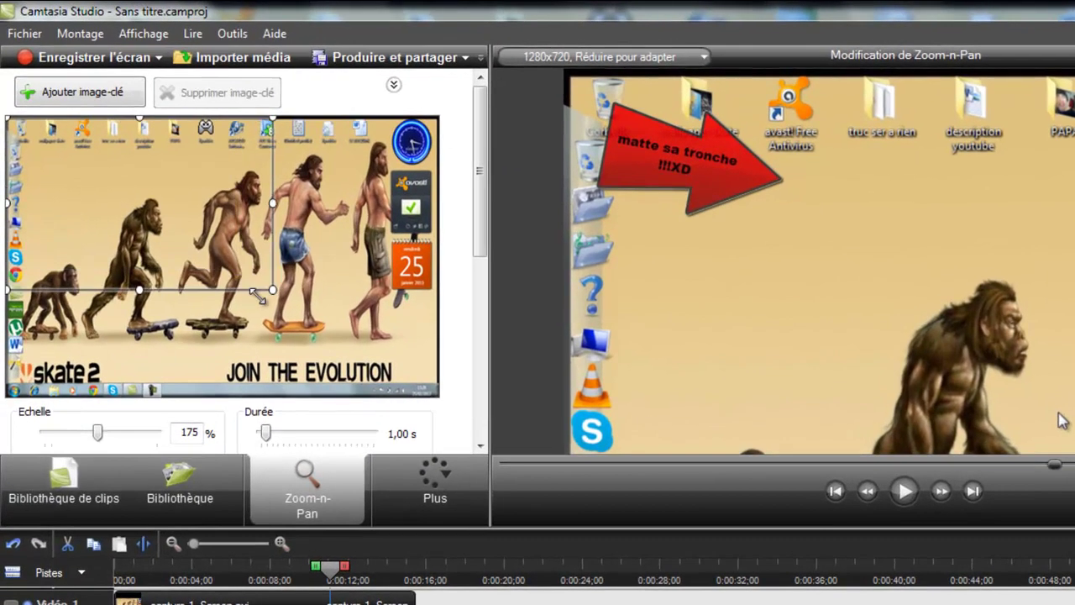
drag(193, 218, 389, 371)
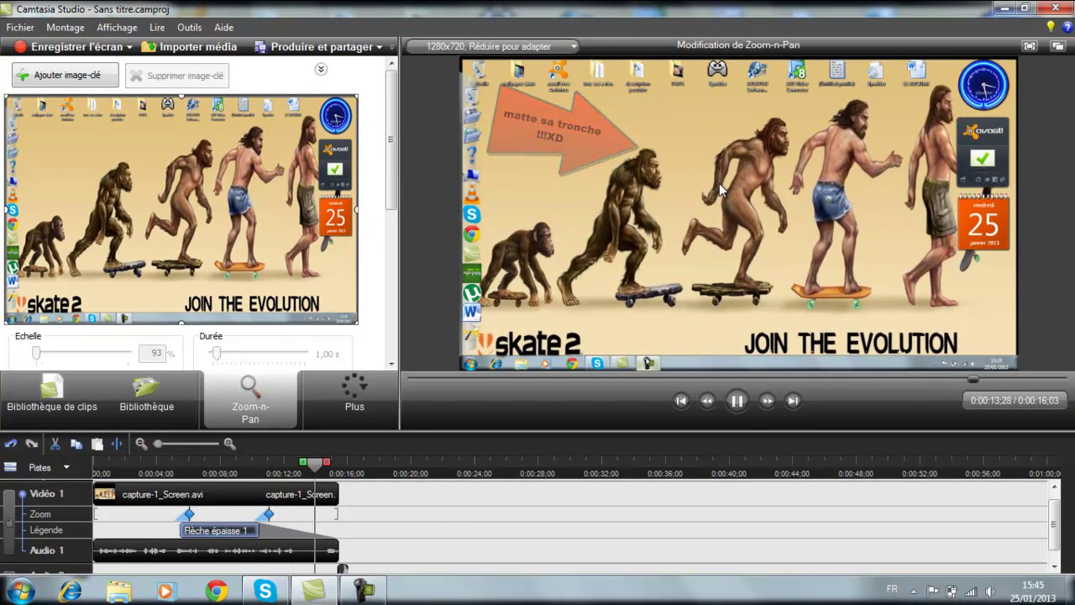
Preview the zoom-in and zoom-out, replaying the recording from 0:00:05;09 to its end.
click(737, 401)
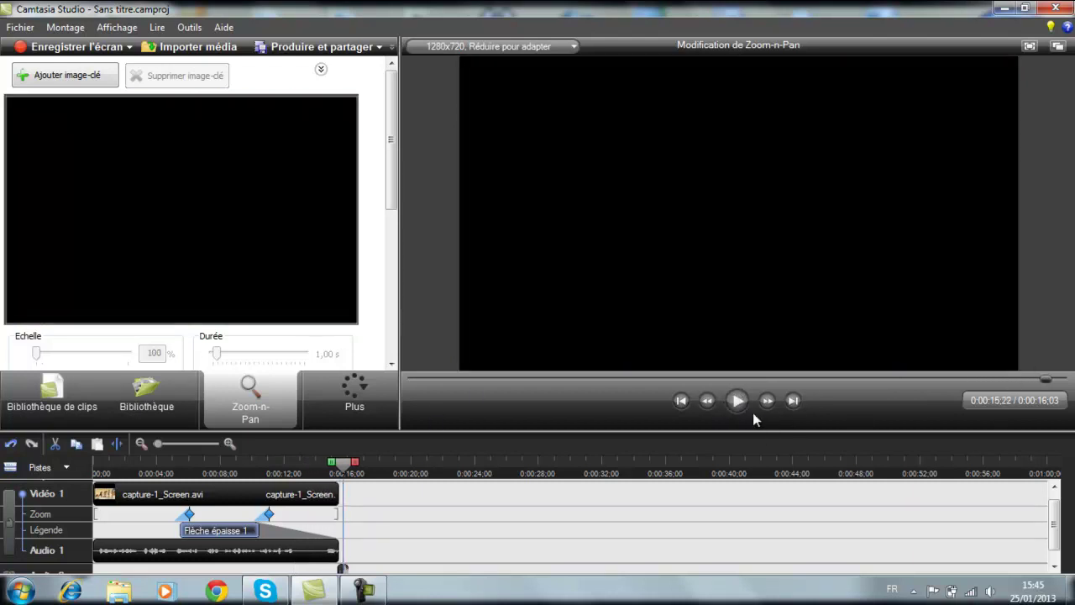
click(860, 379)
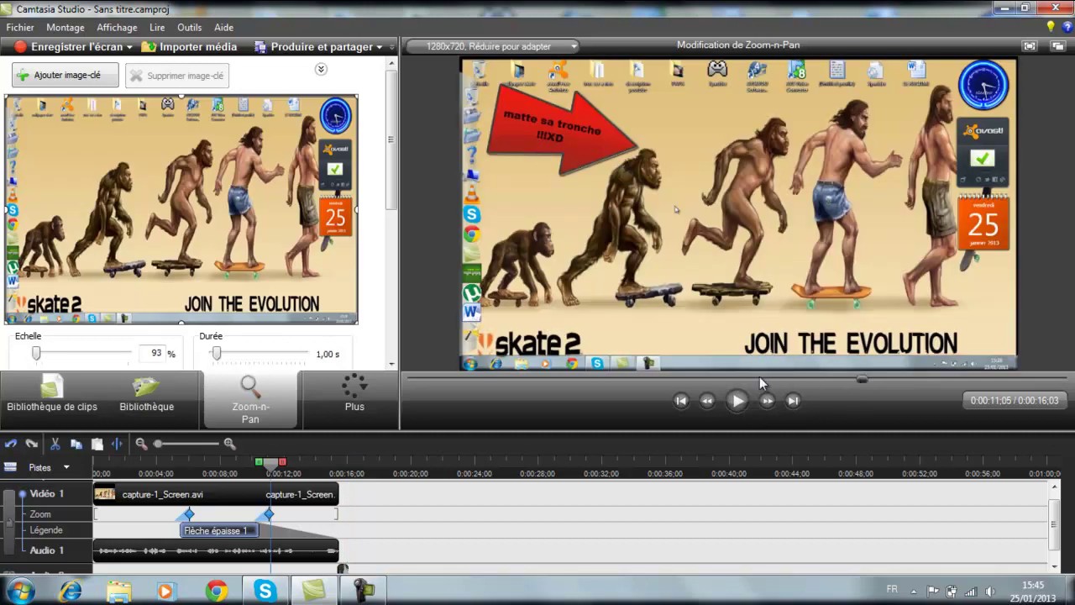
click(760, 379)
click(706, 400)
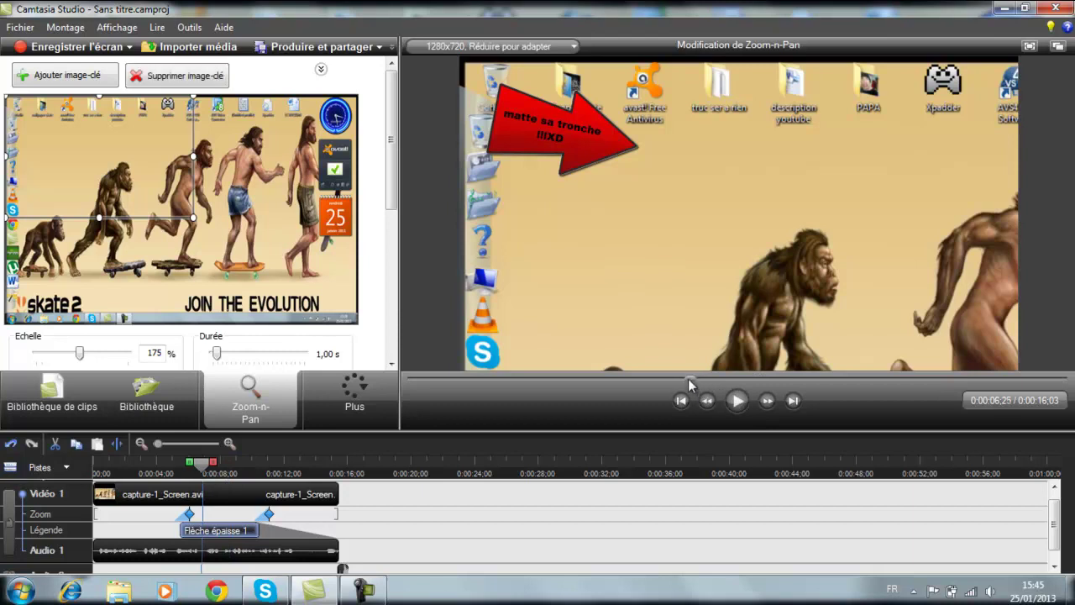
click(626, 380)
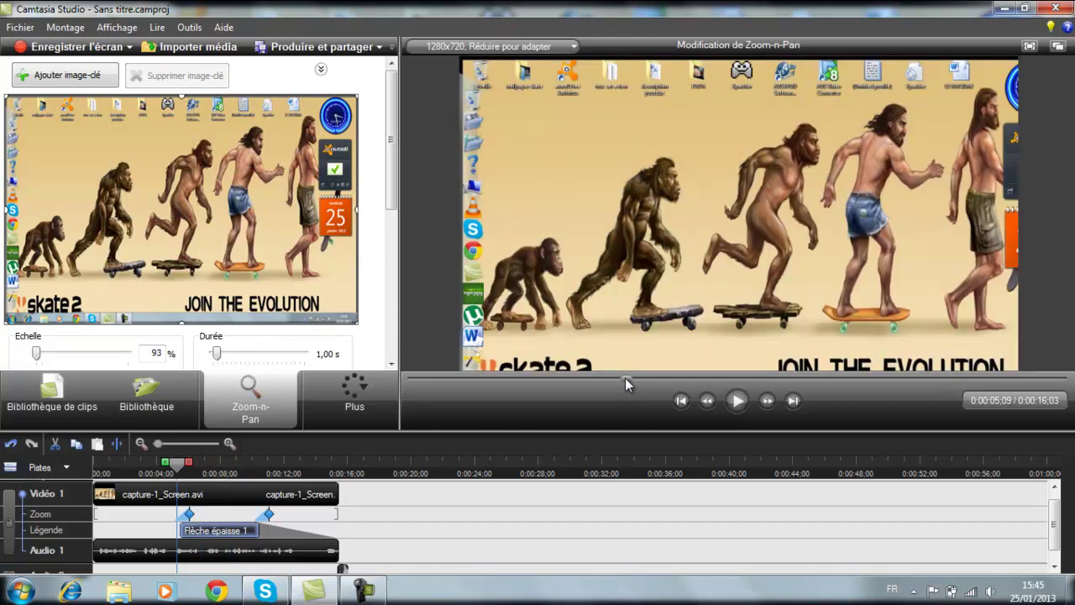
click(737, 400)
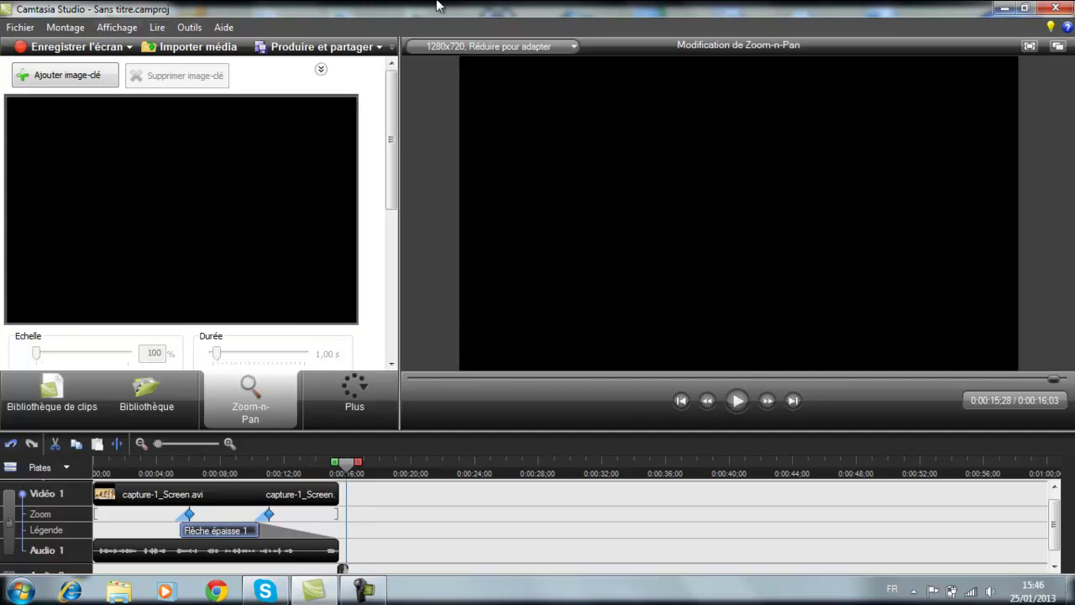
Bring up the screen recorder window, and examine the list of additional editing features without choosing one.
click(365, 592)
mouse_move(365, 598)
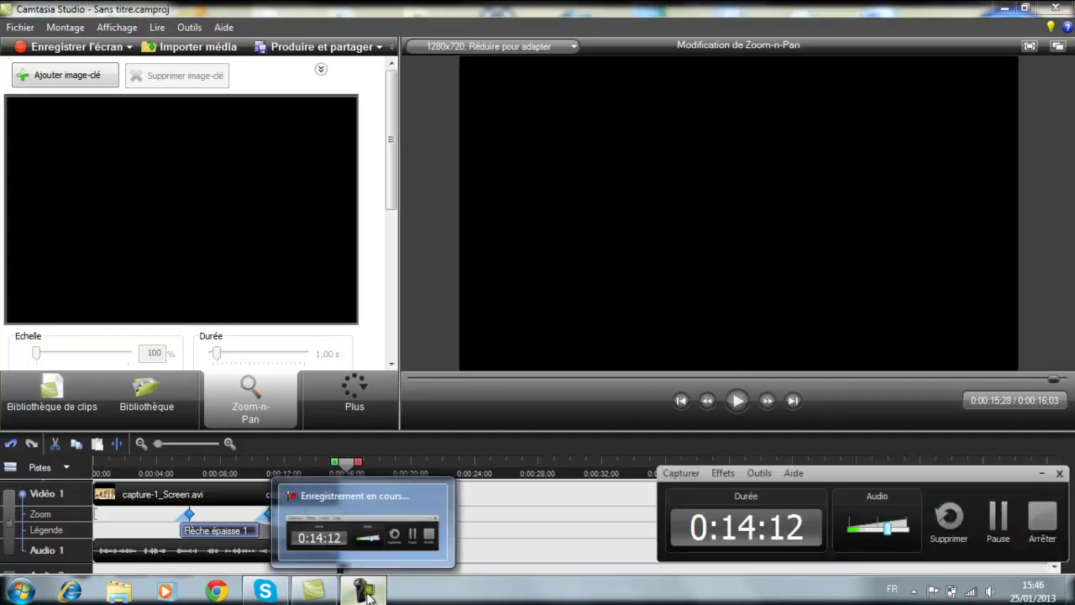
click(367, 393)
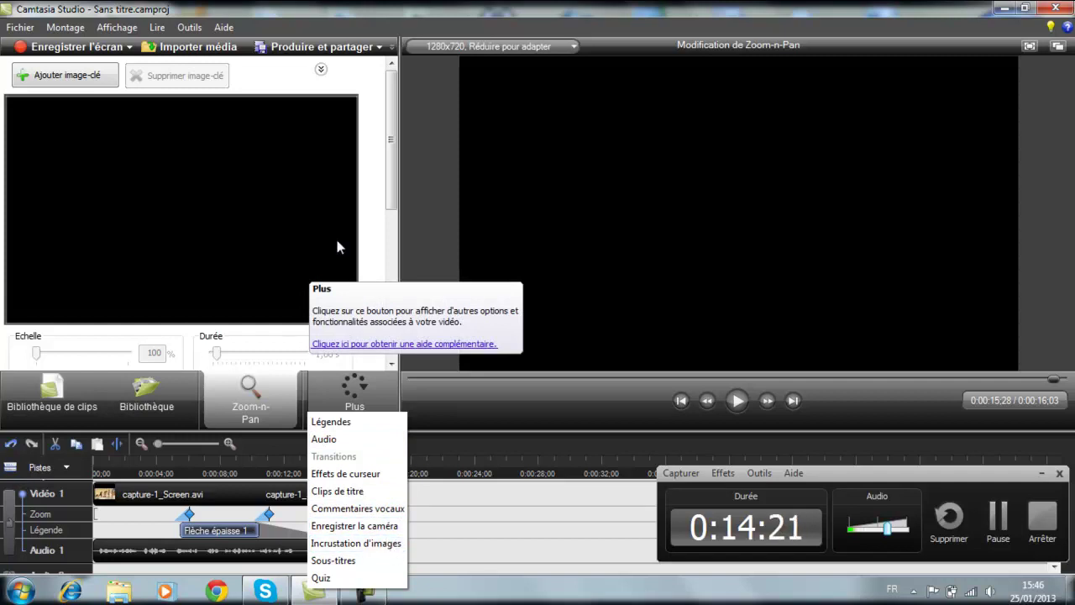
click(326, 120)
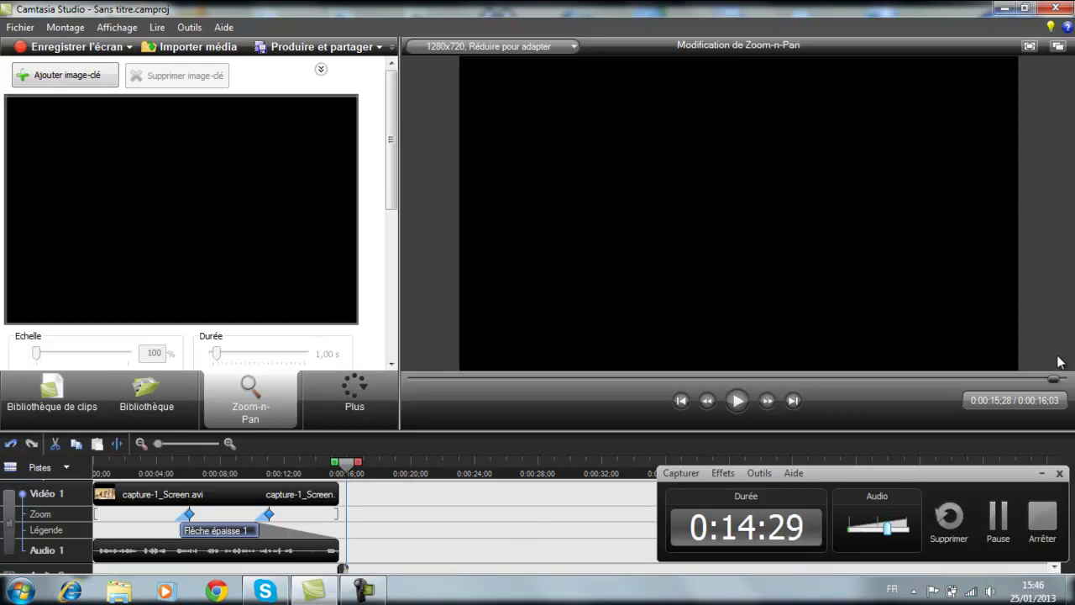
Return the playhead to the start of the timeline and play the whole edited recording.
drag(1060, 380, 407, 383)
click(733, 404)
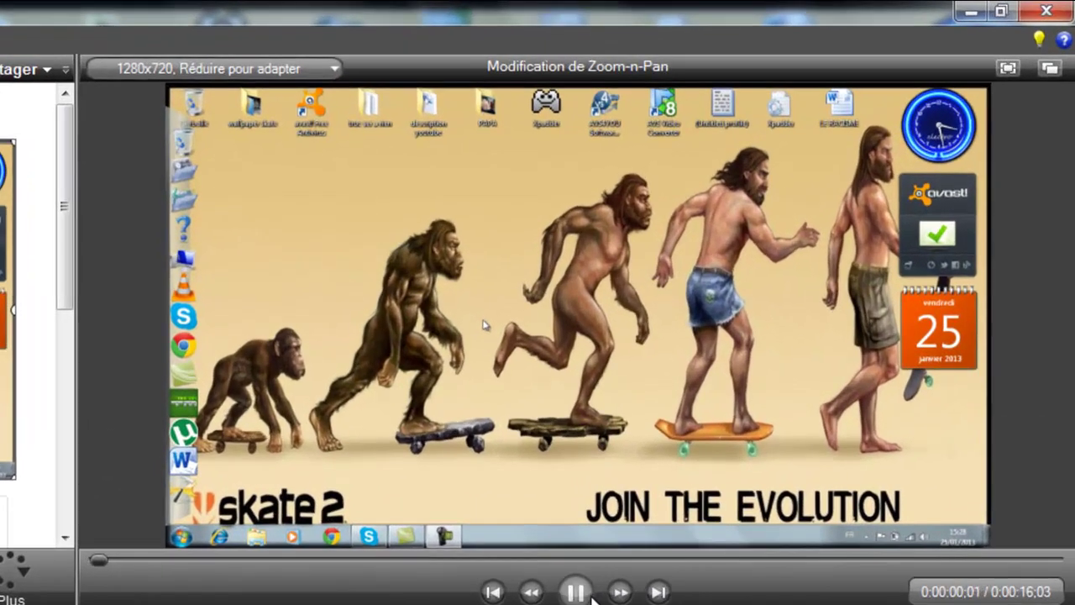